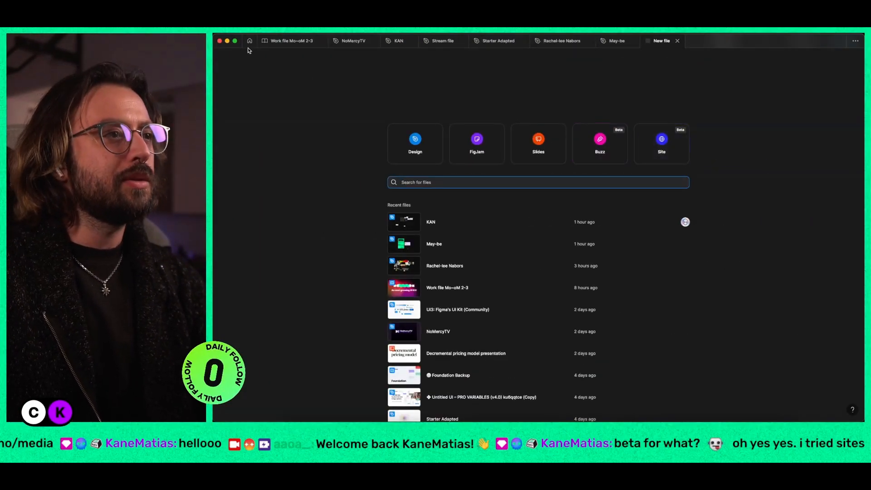
Step: Create a new Figma site file after checking the creation options in Drafts
click(249, 40)
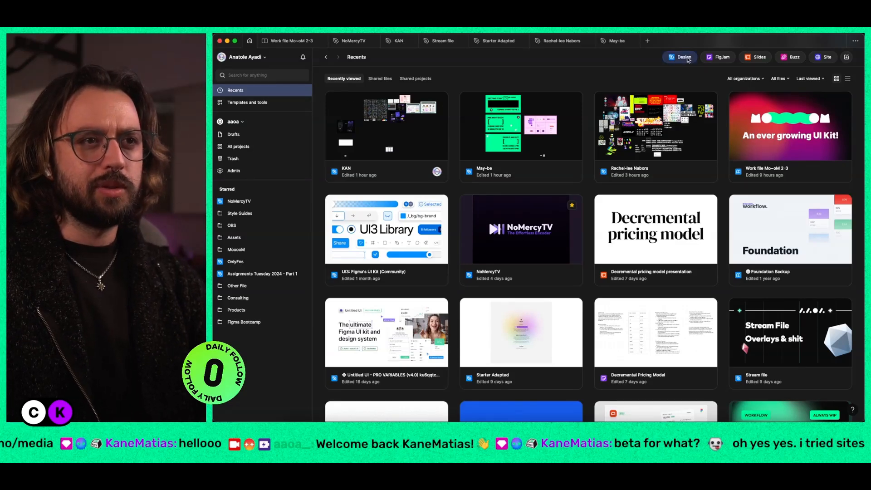
click(258, 135)
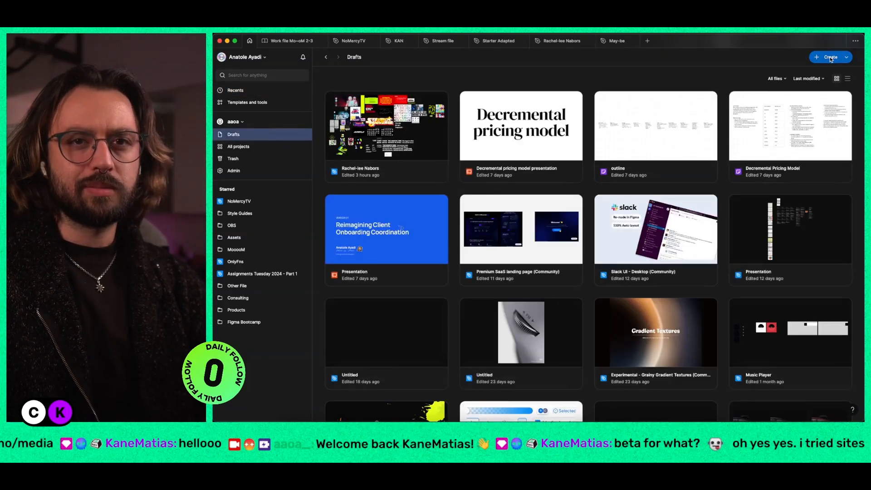
click(847, 57)
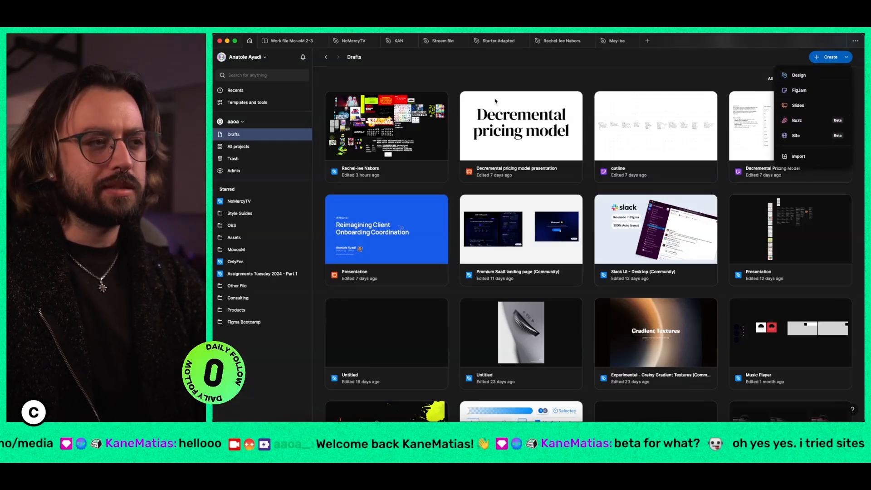
click(545, 75)
click(648, 41)
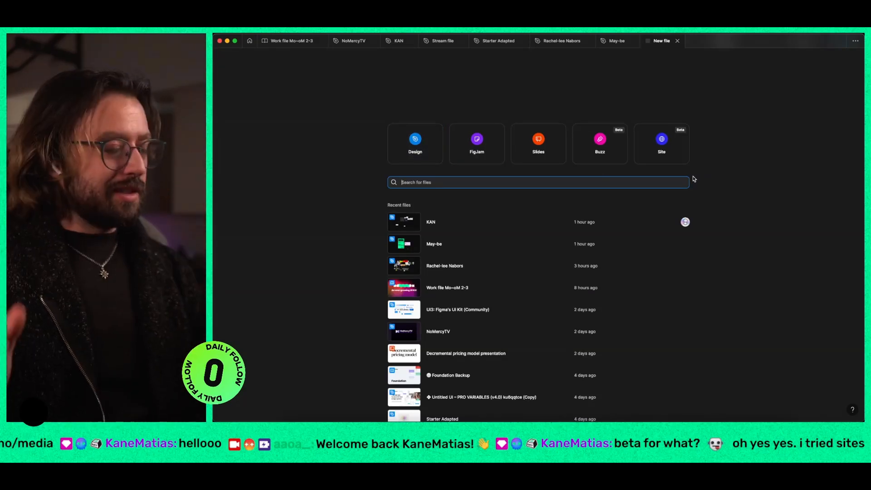
click(678, 155)
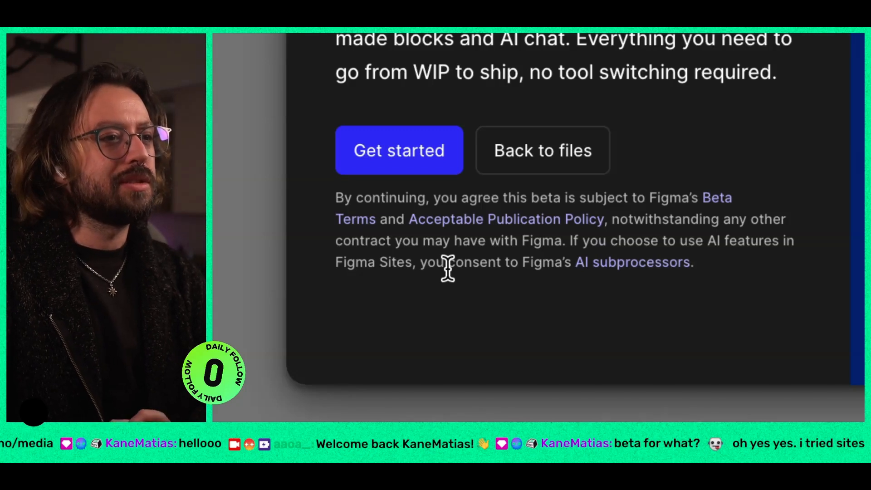
Step: Accept the site beta introduction, browse the website templates and choose Sweet Flower Shop
scroll(448, 268, down, 1)
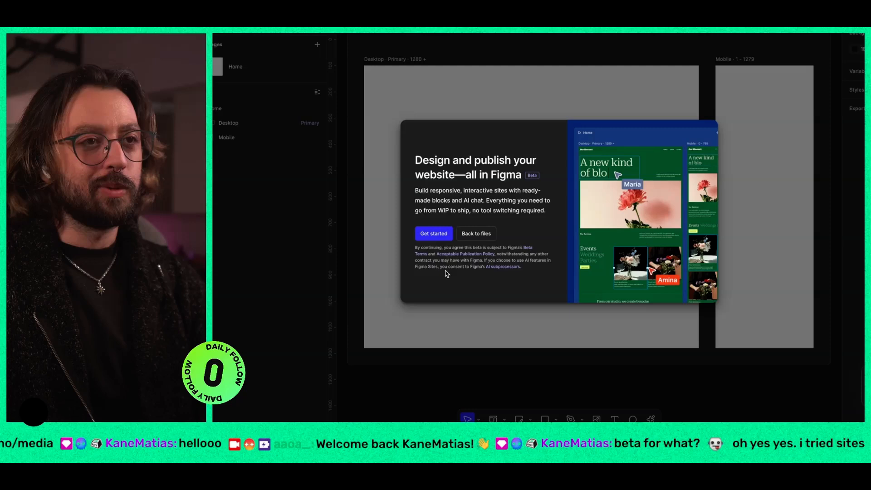
click(423, 201)
scroll(524, 291, down, 5)
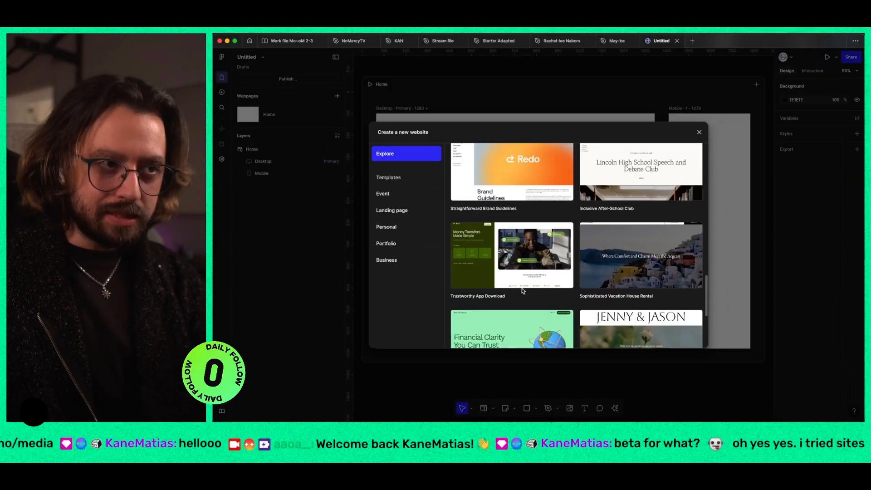
scroll(523, 291, down, 6)
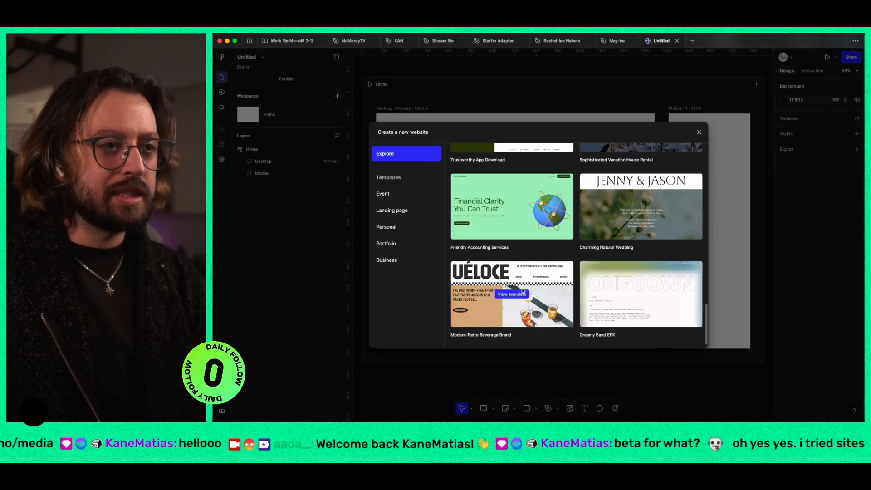
scroll(523, 291, down, 2)
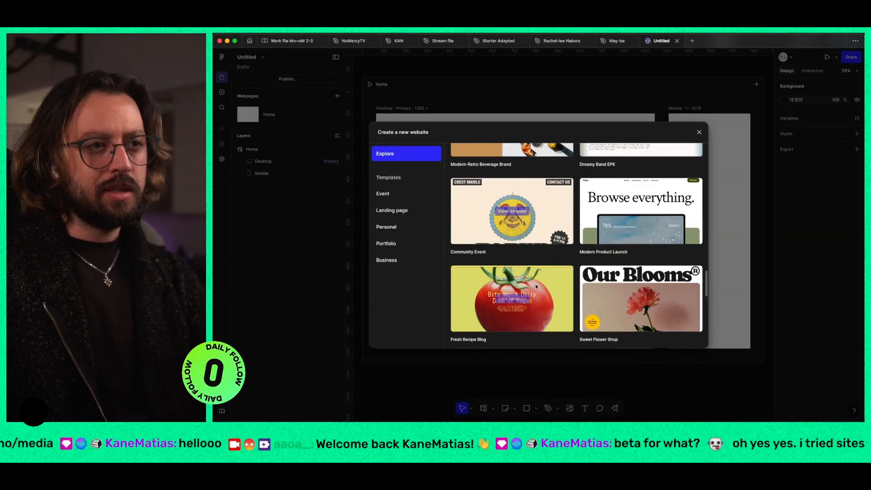
click(626, 295)
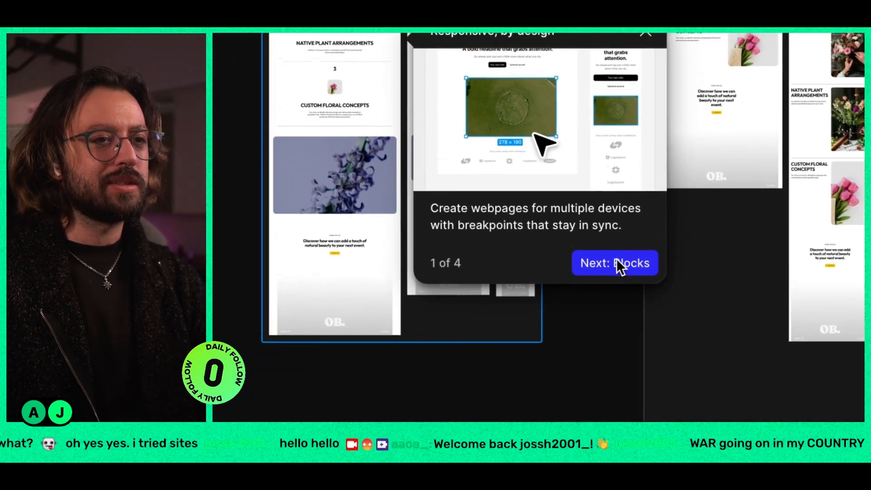
Step: Go through all four onboarding tips, finish the tour and show the Home webpage enlarged without the surrounding interface
click(695, 359)
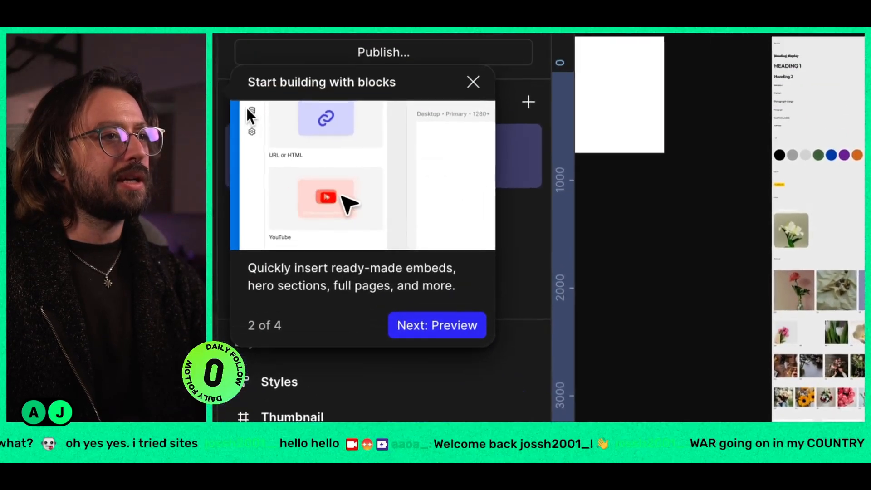
click(487, 317)
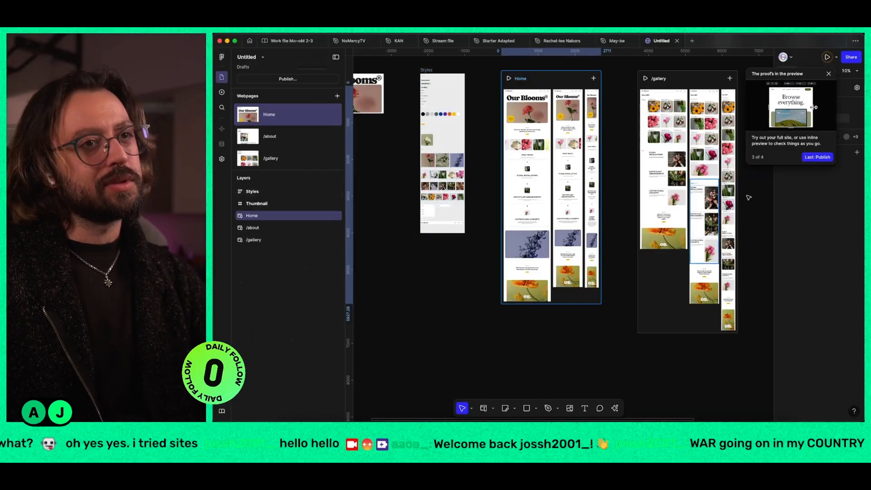
click(817, 157)
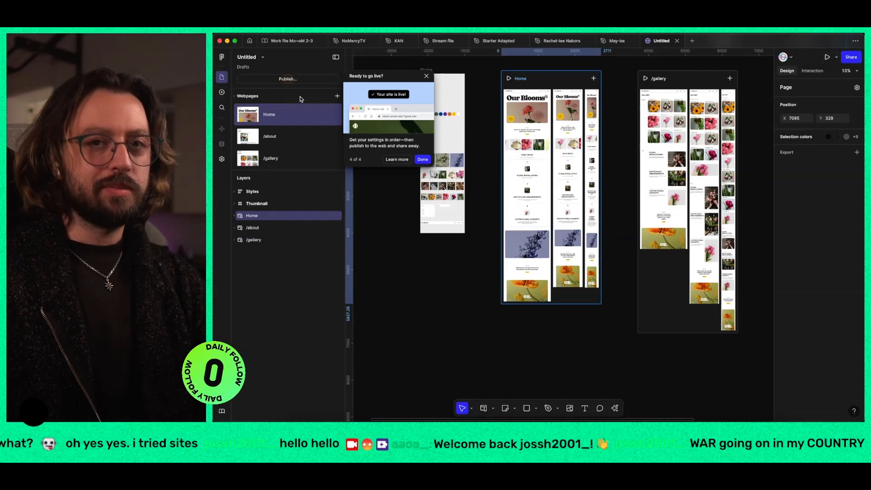
click(424, 160)
key(shift+2)
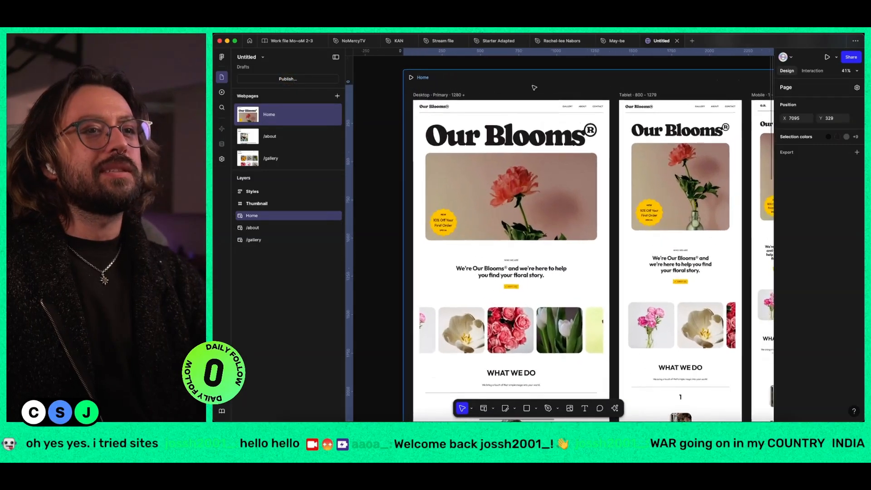
key(super+backslash)
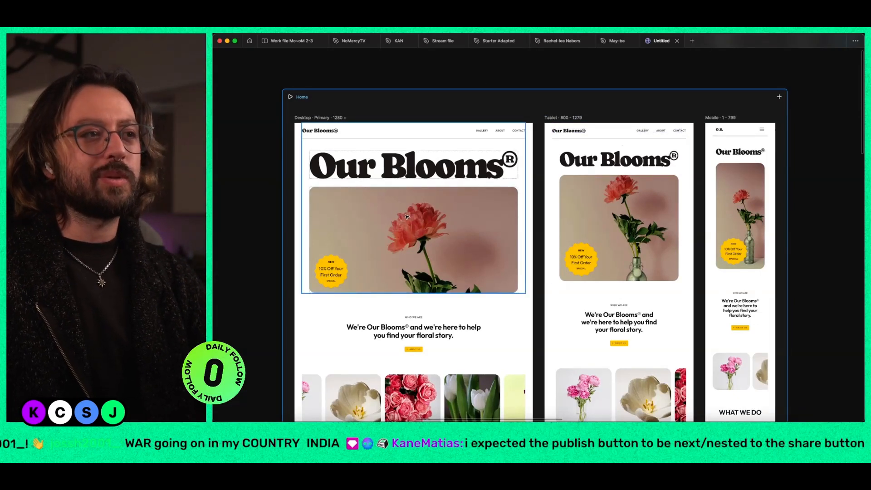
Step: Switch to Framer, open the Marketing project and inspect the Desktop and Tablet breakpoint headers on its Home page
key(ctrl+Right)
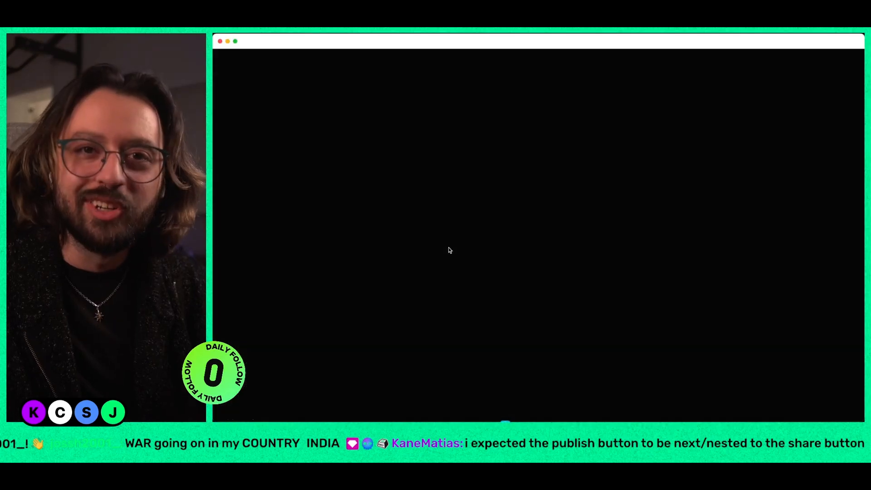
click(385, 201)
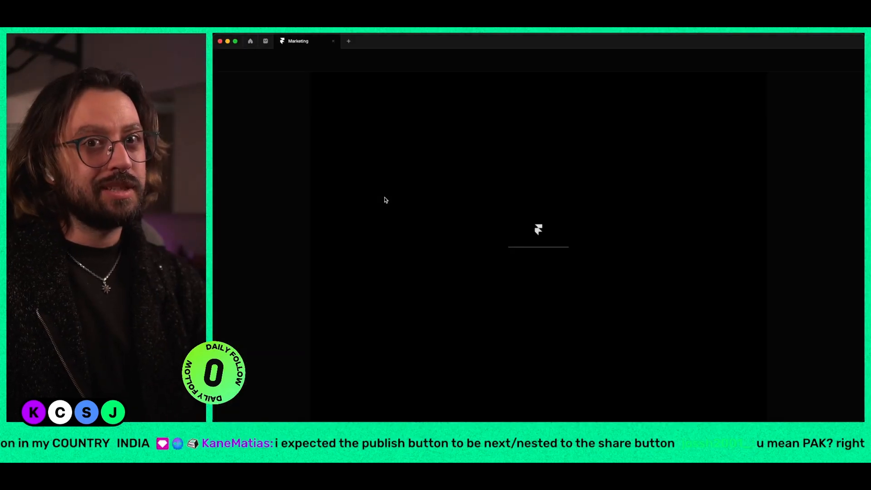
scroll(518, 172, up, 5)
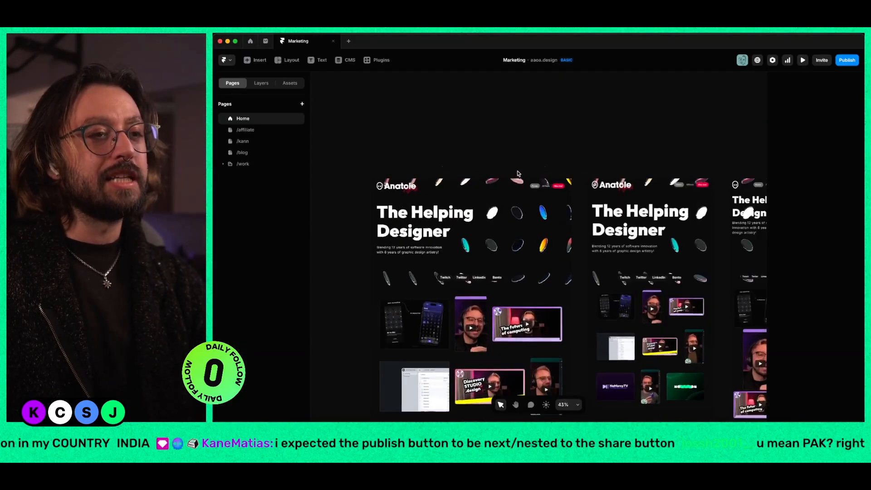
click(468, 169)
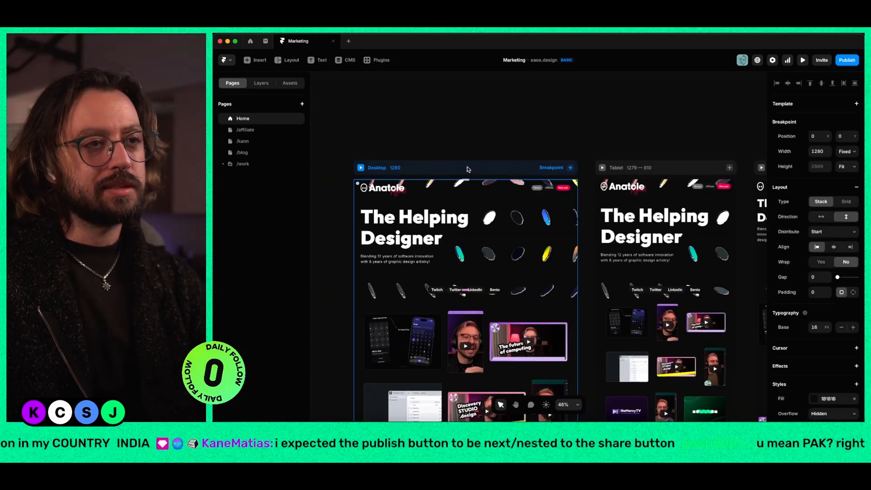
click(720, 167)
key(super+Tab)
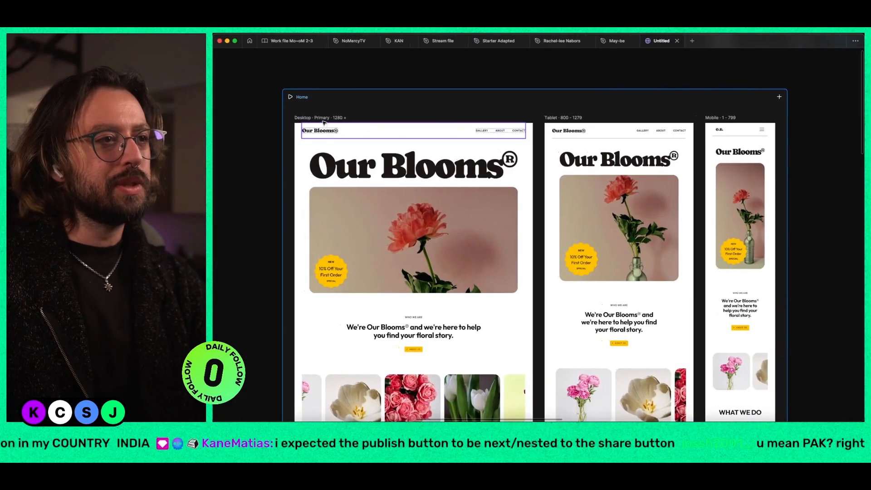
Step: Compare the Home webpage's breakpoint options in Figma with Framer's Desktop breakpoint, and restore the Figma interface
click(780, 97)
click(655, 105)
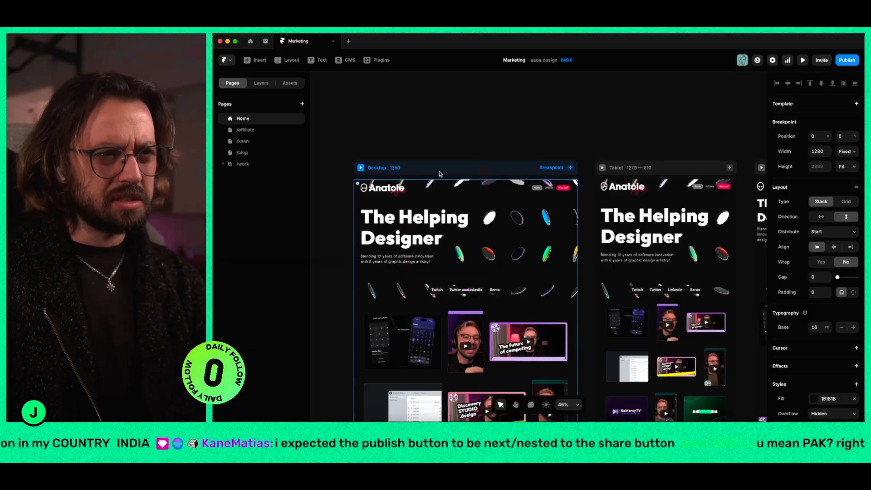
key(ctrl+Left)
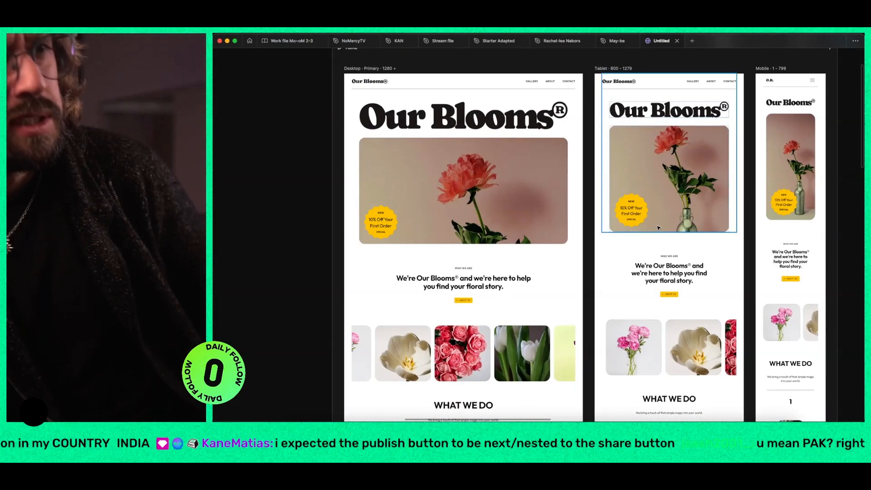
key(super+backslash)
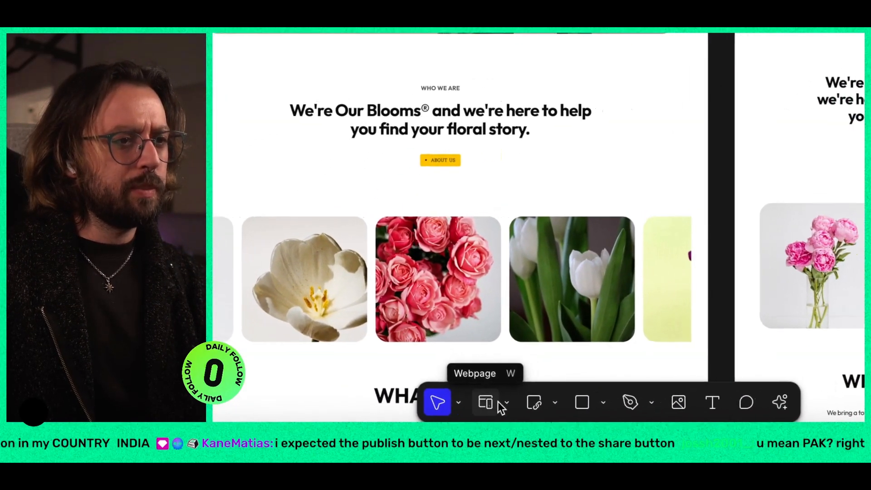
Step: Examine the tool variants offered for the webpage, embed, shape and pen tools
click(517, 403)
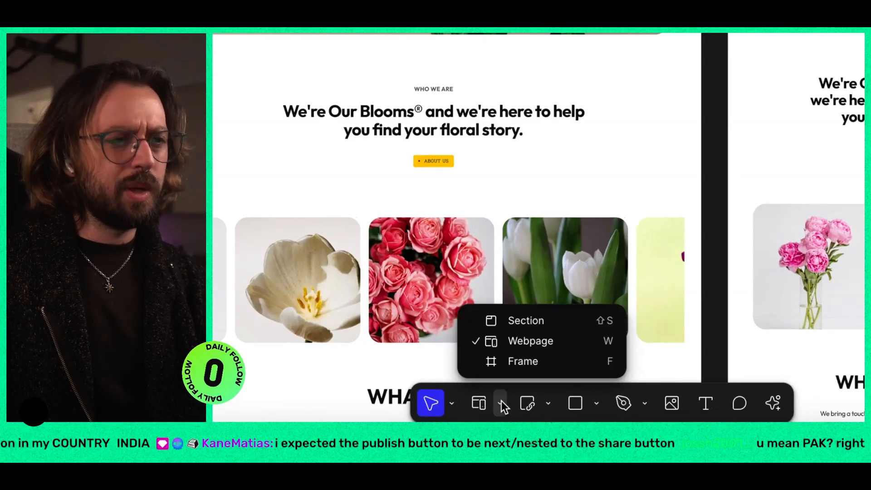
click(502, 401)
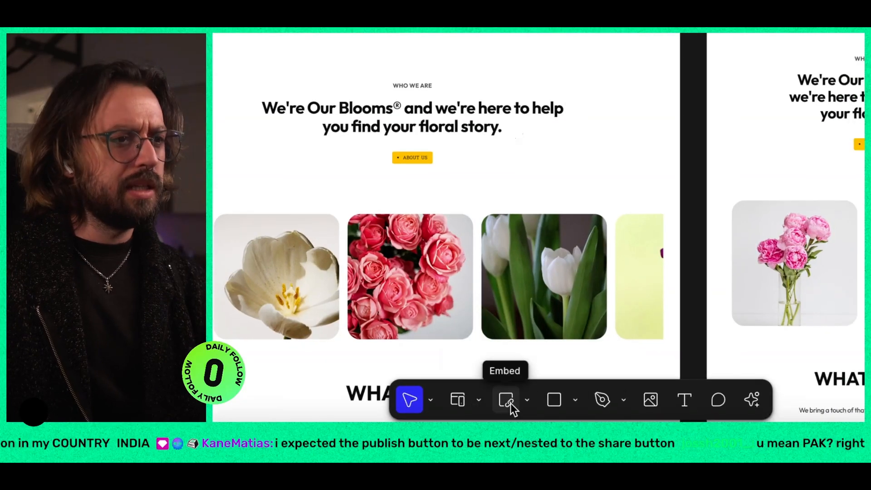
click(517, 403)
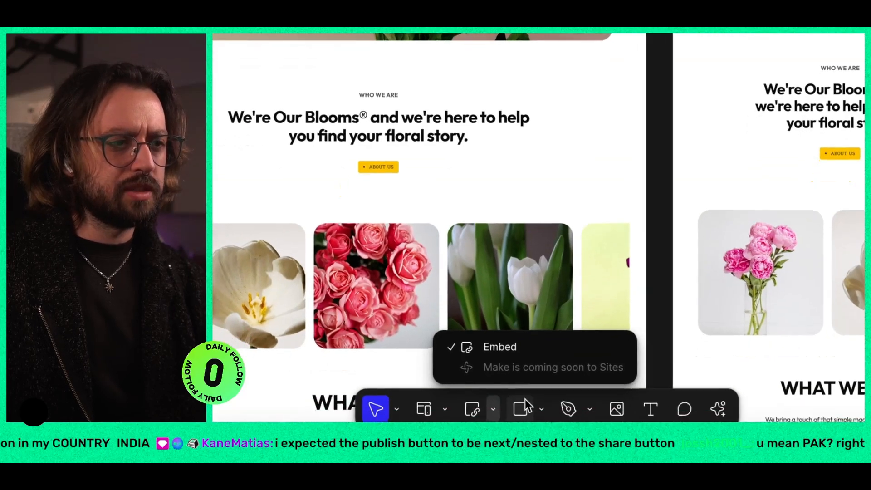
click(530, 403)
click(546, 401)
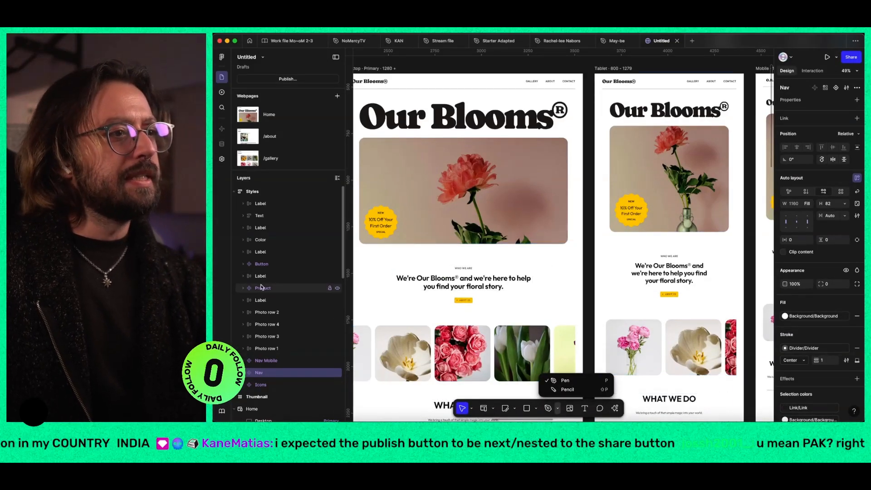
Step: Review the layers inside the Home webpage's breakpoints, including Mobile, and collapse the expanded layer groups
scroll(454, 213, left, 2)
click(495, 181)
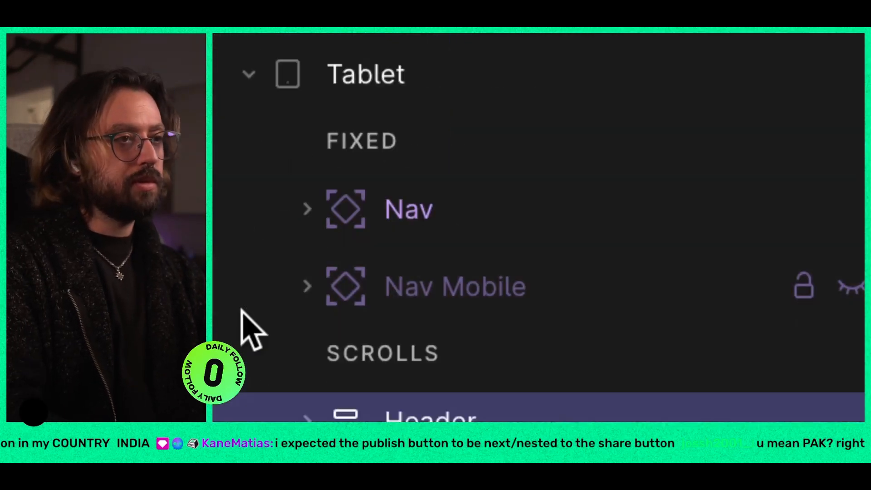
click(241, 278)
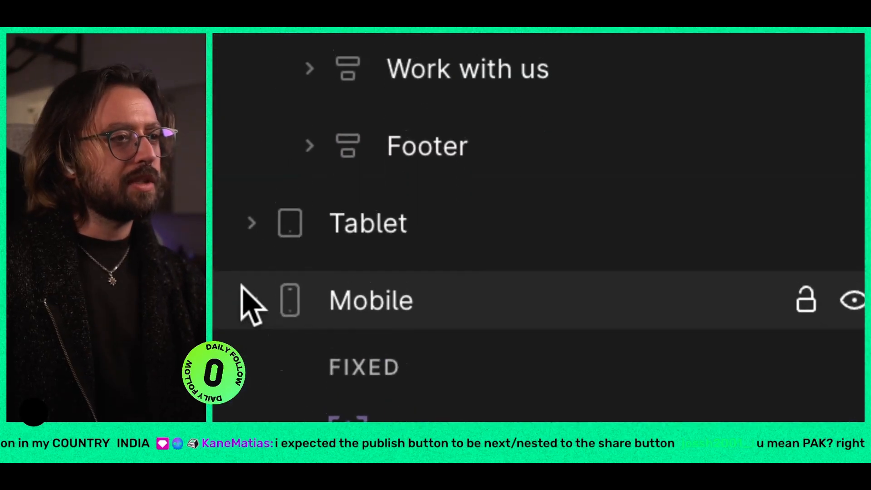
click(241, 286)
scroll(242, 288, down, 1)
scroll(241, 291, up, 5)
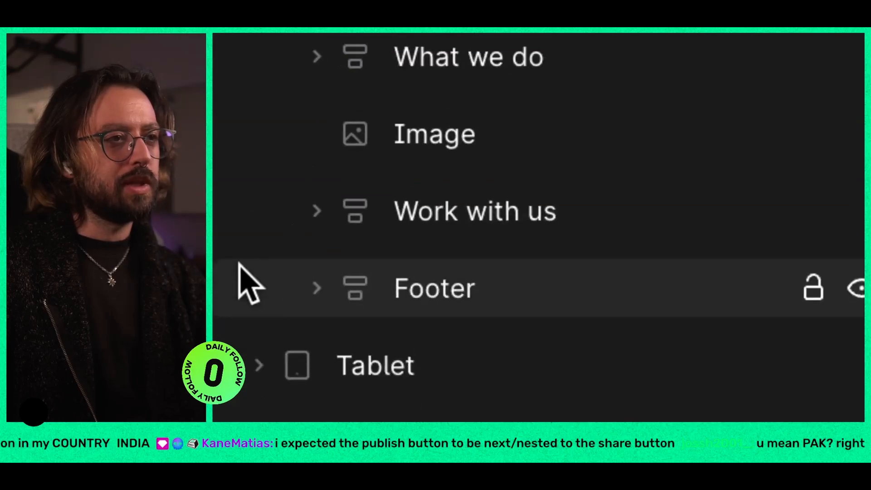
scroll(249, 230, down, 5)
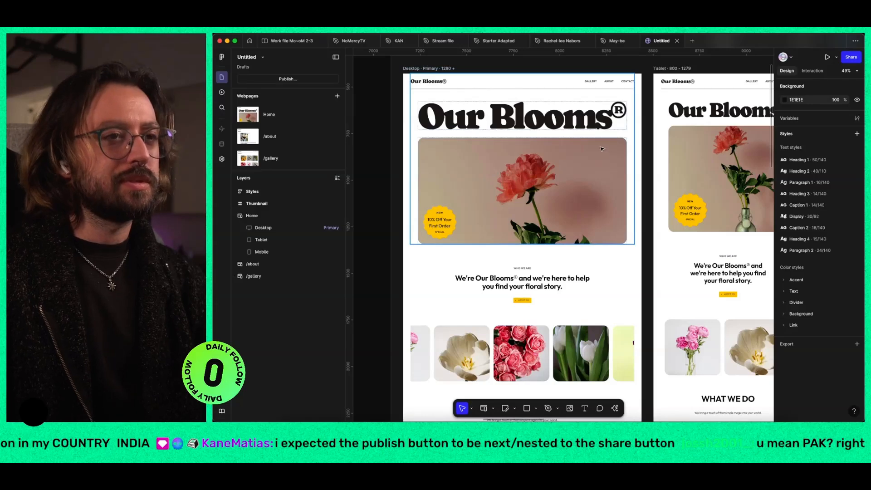
Step: Select the /about and /gallery webpages and swap their canvas positions so /about sits next to Home
click(277, 138)
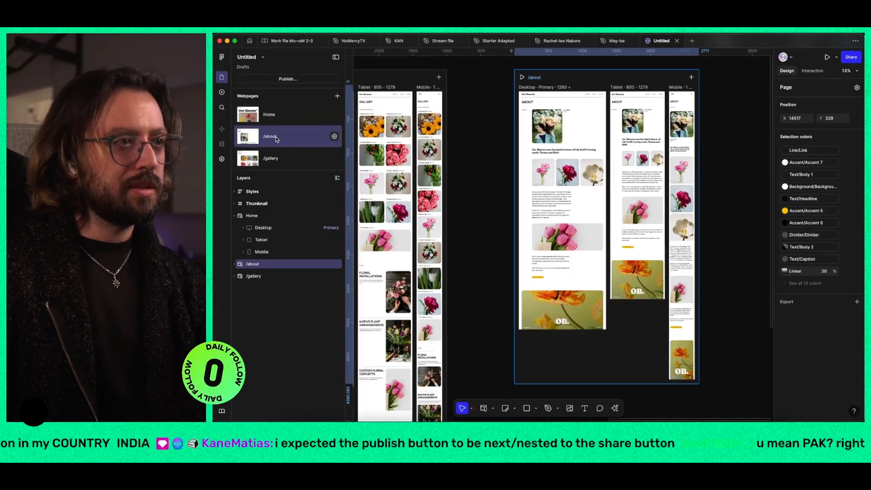
click(280, 158)
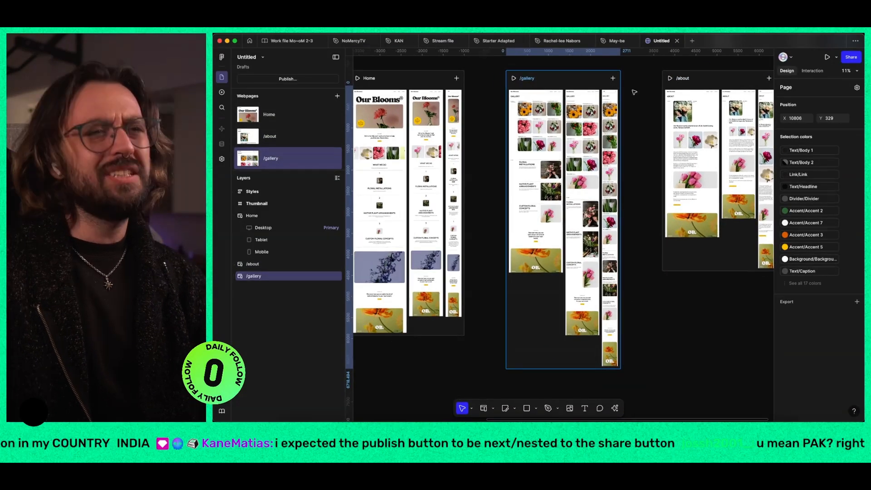
shift+click(739, 196)
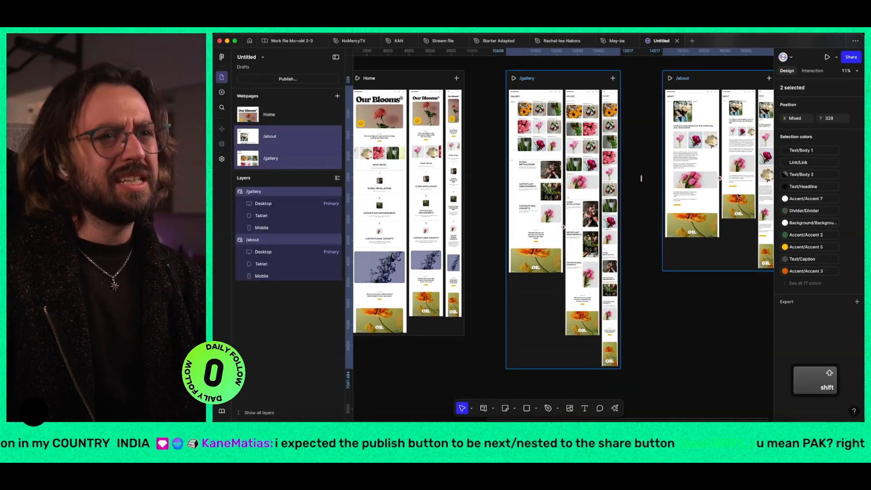
drag(721, 179, 549, 181)
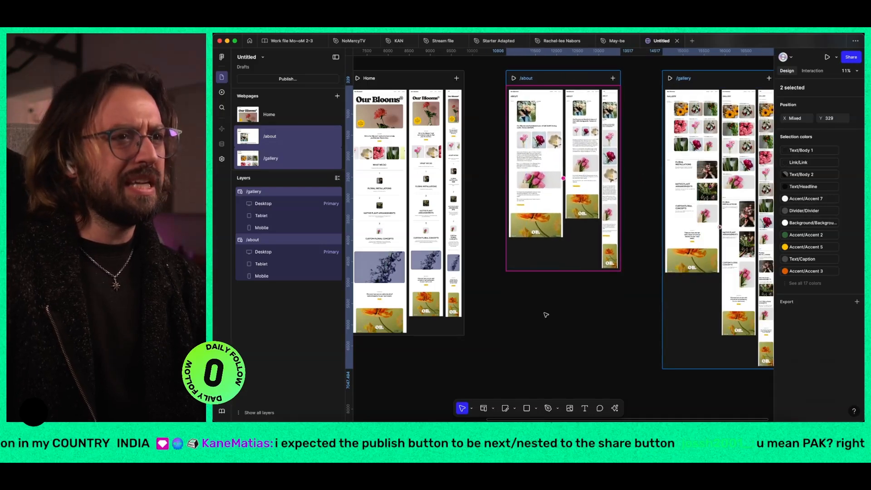
Step: Clear the webpage selection and view the Home, /about and /gallery webpages in turn on the canvas
click(544, 313)
click(290, 120)
click(290, 137)
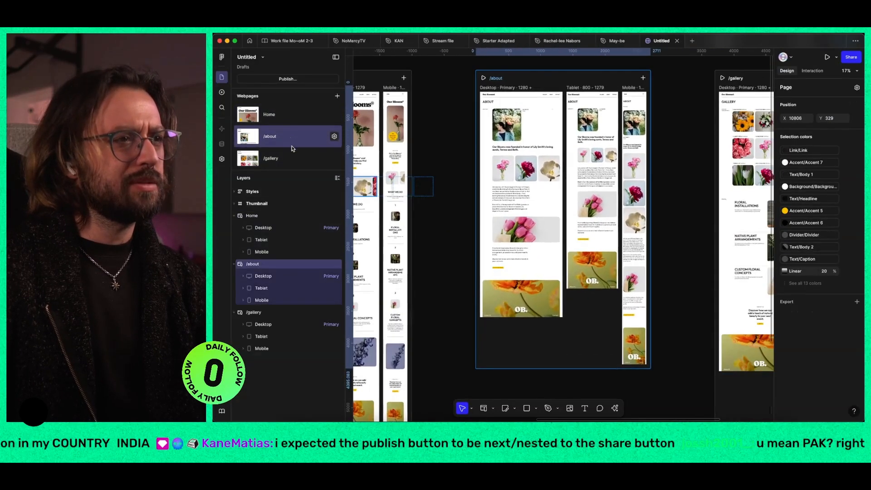
click(293, 160)
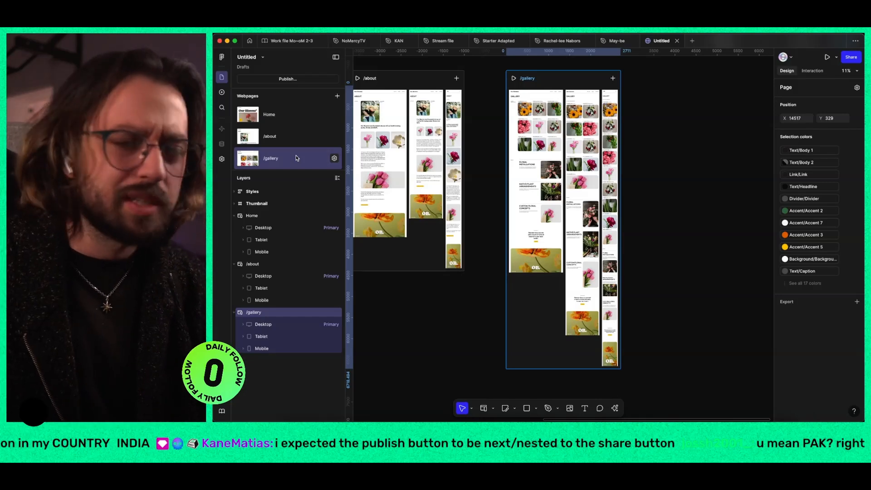
Step: Browse the insertable Navigation, Heroes, Features and Embeds blocks
key(i)
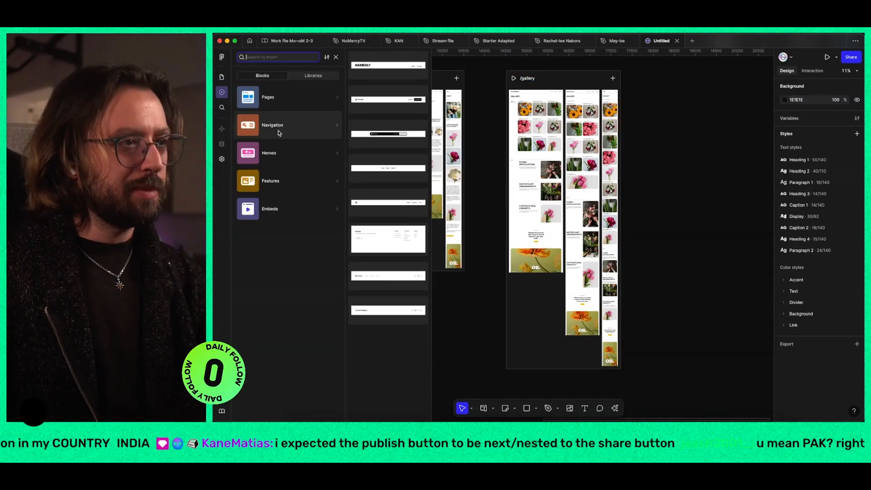
mouse_move(283, 155)
mouse_move(281, 178)
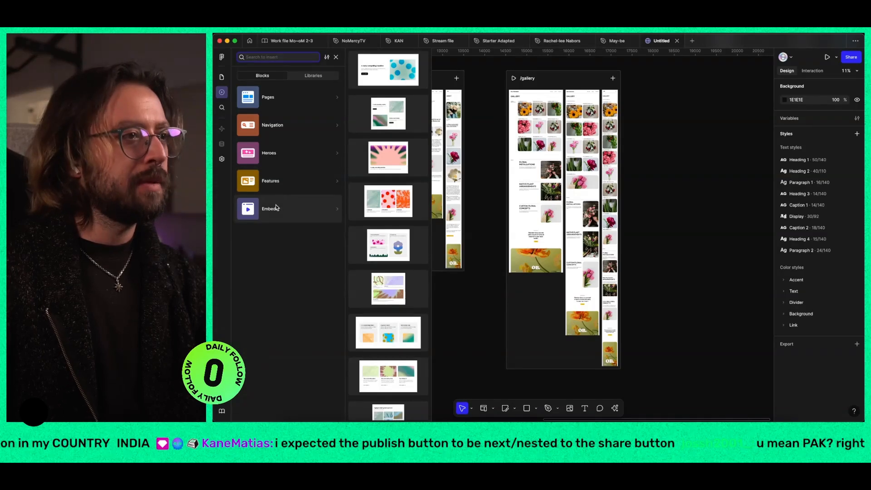
mouse_move(276, 207)
Step: Switch to Framer to browse its insertable Sections, Navigation and Creative items, and return to Figma's Features and Embeds blocks
key(super+Tab)
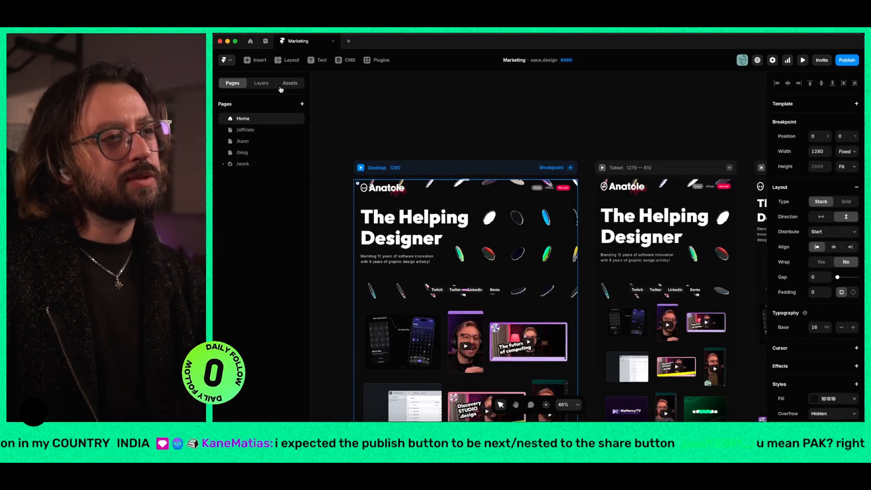
click(257, 60)
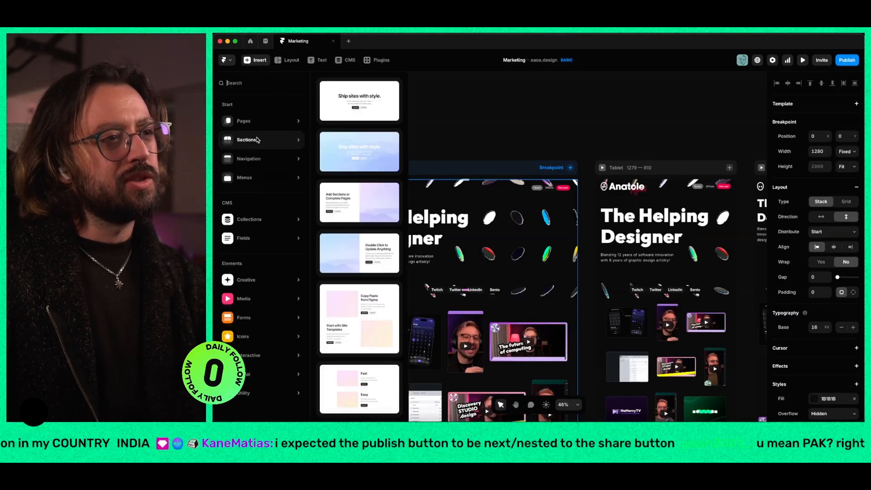
mouse_move(260, 163)
mouse_move(251, 290)
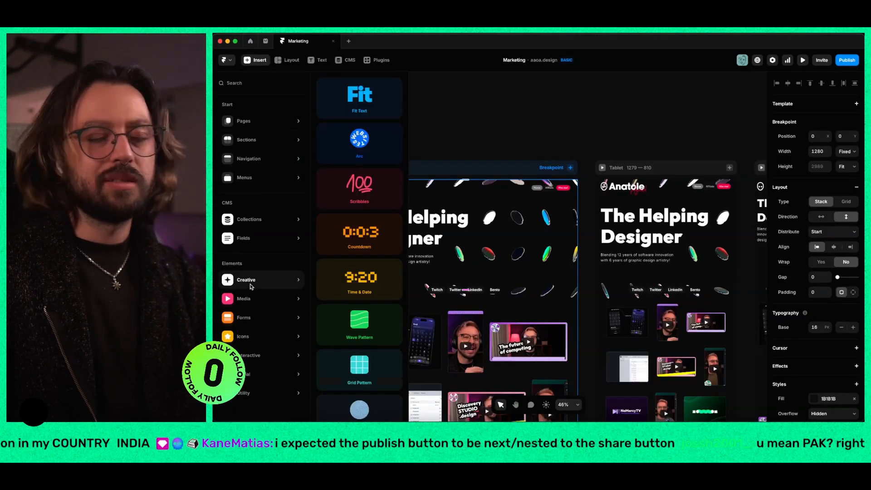
key(super+Tab)
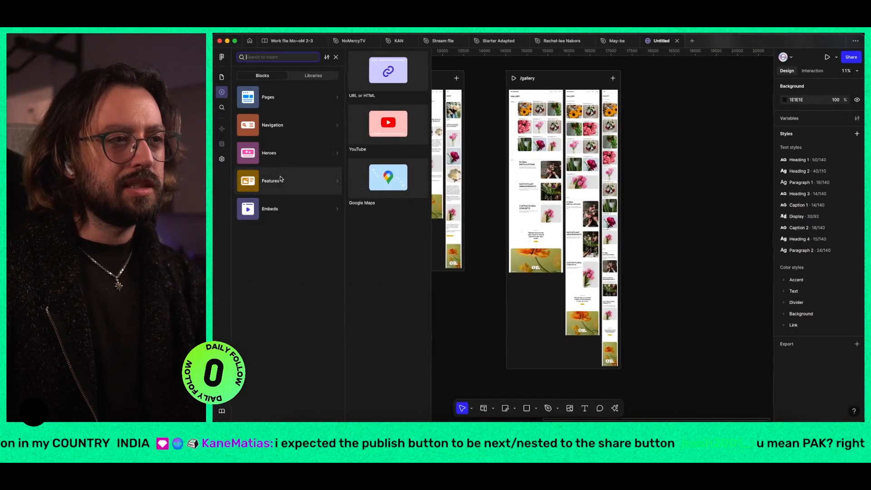
mouse_move(277, 201)
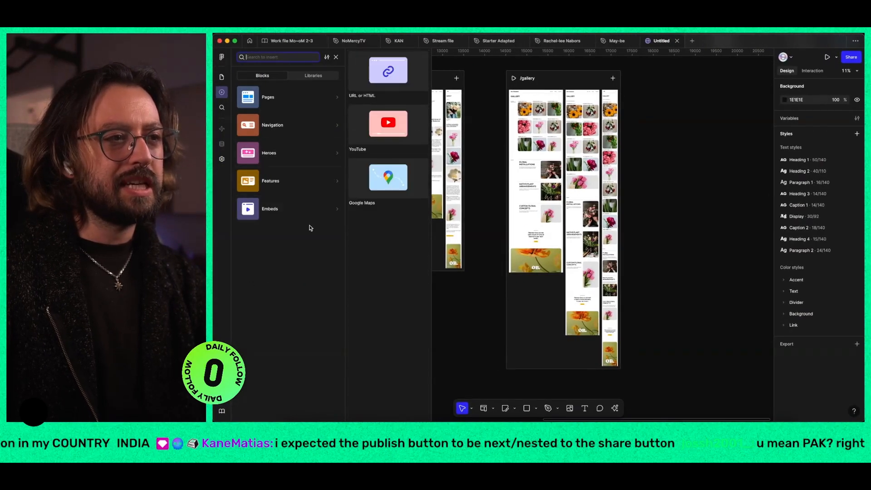
Step: Switch to Framer to review its Utility, Interactive and Icons elements, and return to Figma
key(super+Tab)
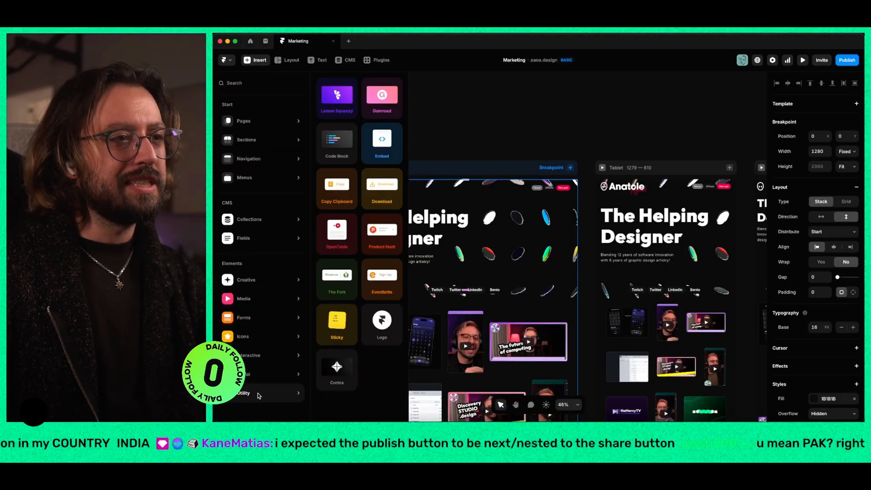
mouse_move(260, 363)
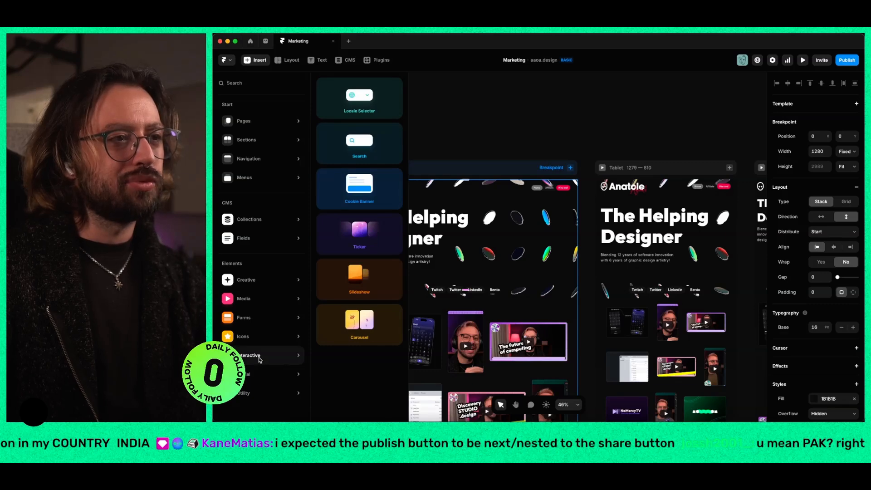
mouse_move(262, 339)
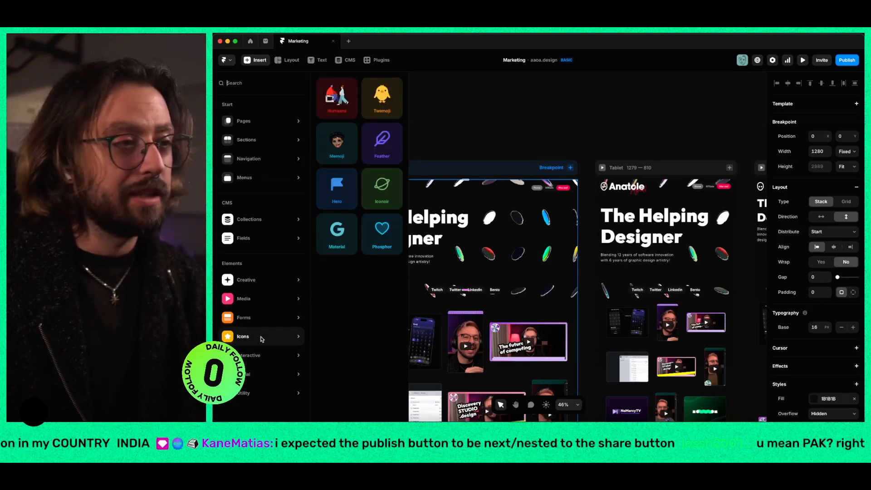
key(super+Tab)
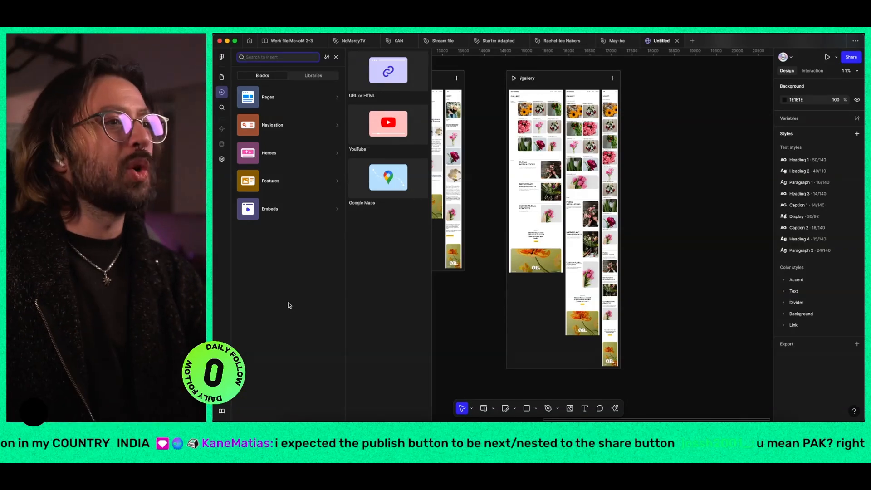
Step: Compare Figma's Pages and Heroes blocks with the Pages and Navigation items in Framer, ending back in Figma
mouse_move(299, 174)
mouse_move(286, 98)
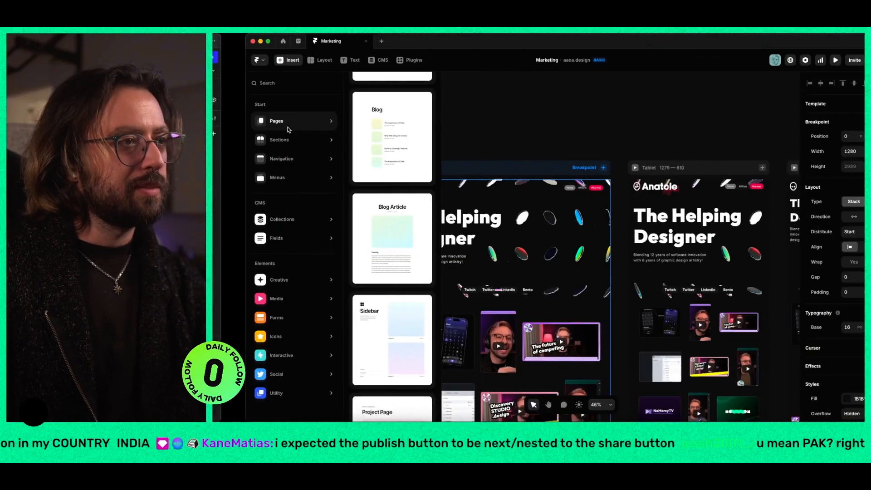
mouse_move(249, 161)
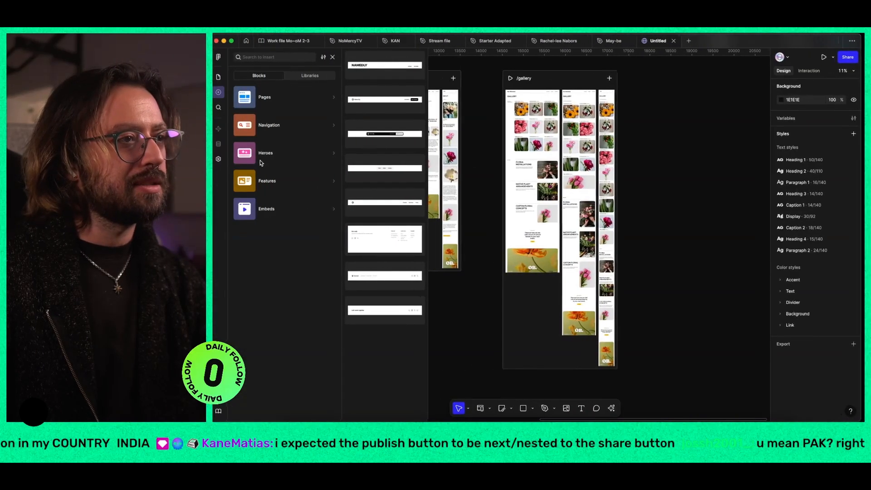
mouse_move(276, 150)
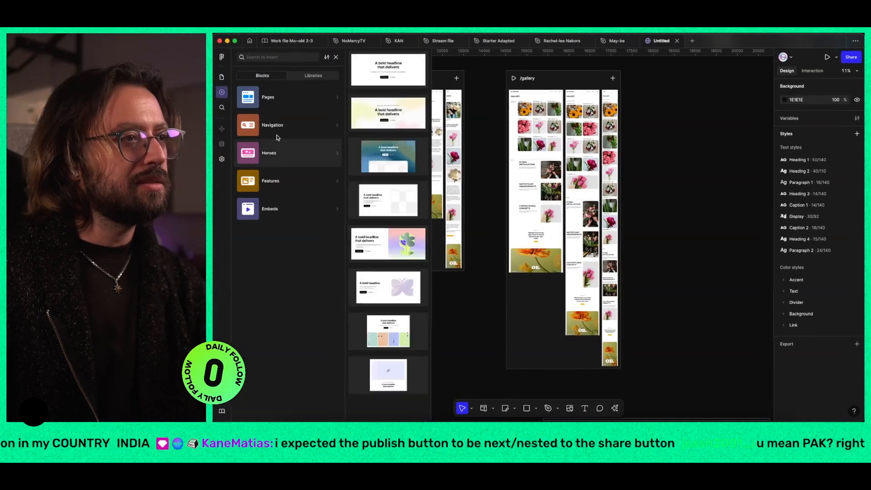
Step: Insert the two-row Features block with alternating text and images into Home's Desktop breakpoint, between Custom Floral Concepts and the purple flower image
mouse_move(273, 183)
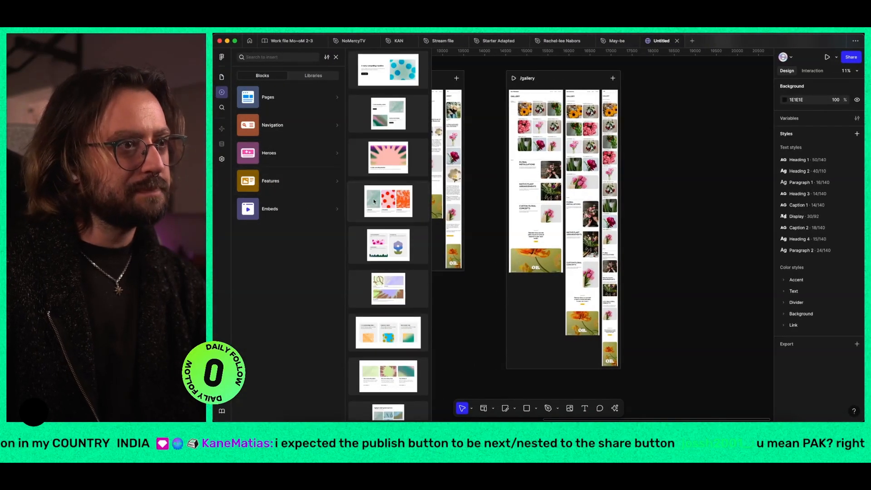
scroll(377, 201, down, 3)
scroll(377, 201, up, 5)
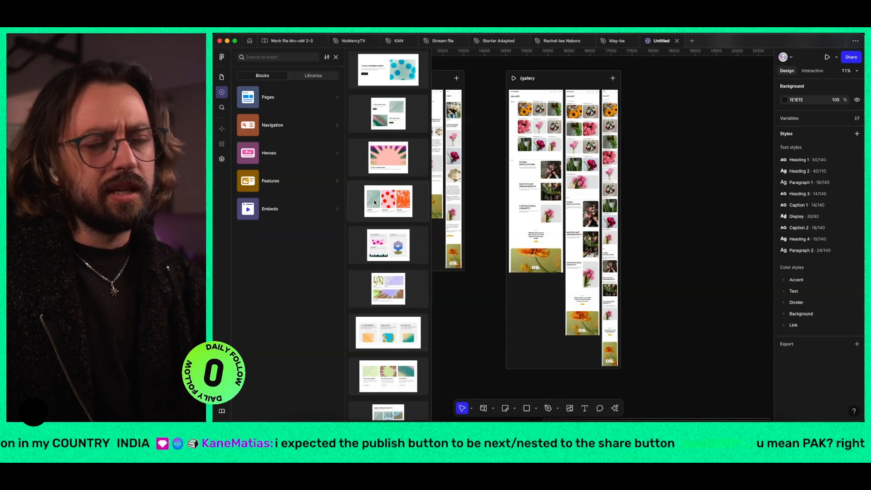
drag(376, 201, 574, 205)
scroll(574, 205, left, 10)
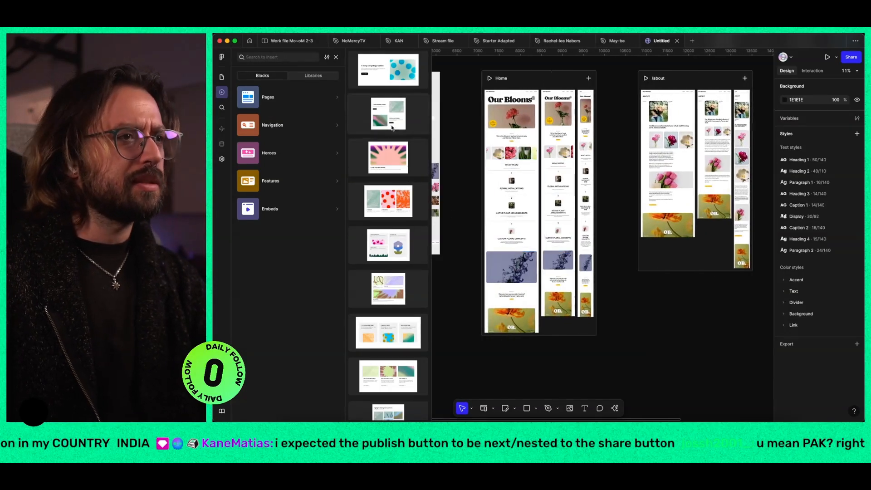
drag(392, 113, 511, 250)
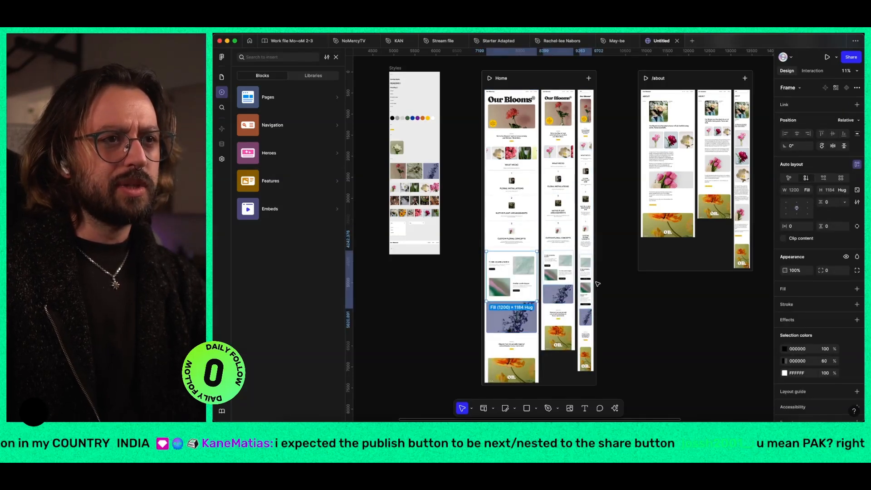
Step: Inspect how the inserted Features block lays out across Home's Desktop, Tablet and Mobile breakpoints
scroll(597, 284, up, 10)
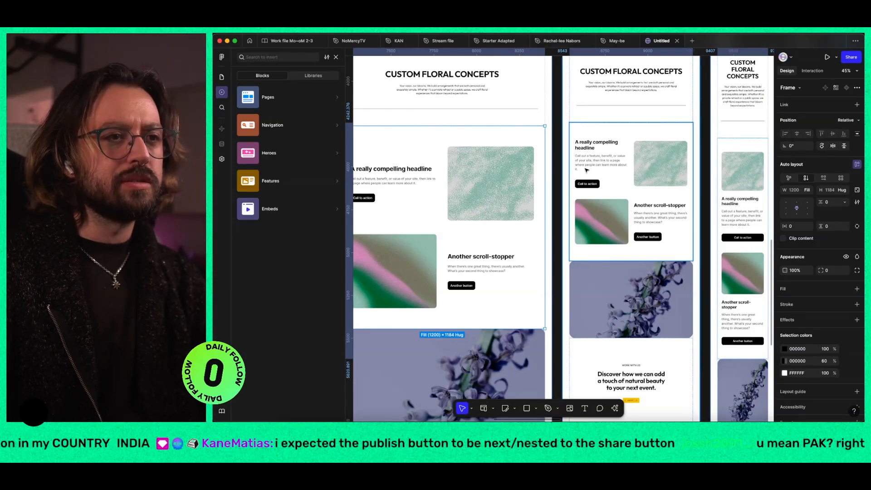
ctrl+scroll(587, 170, up, 10)
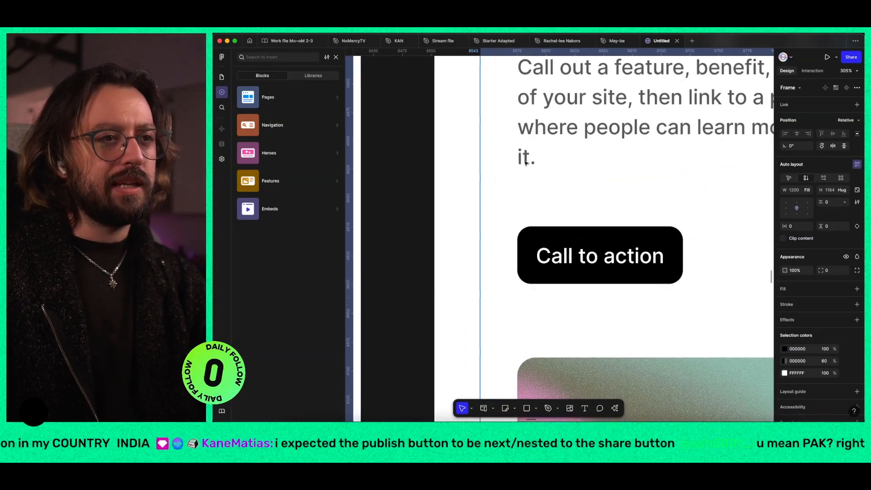
ctrl+scroll(527, 163, down, 10)
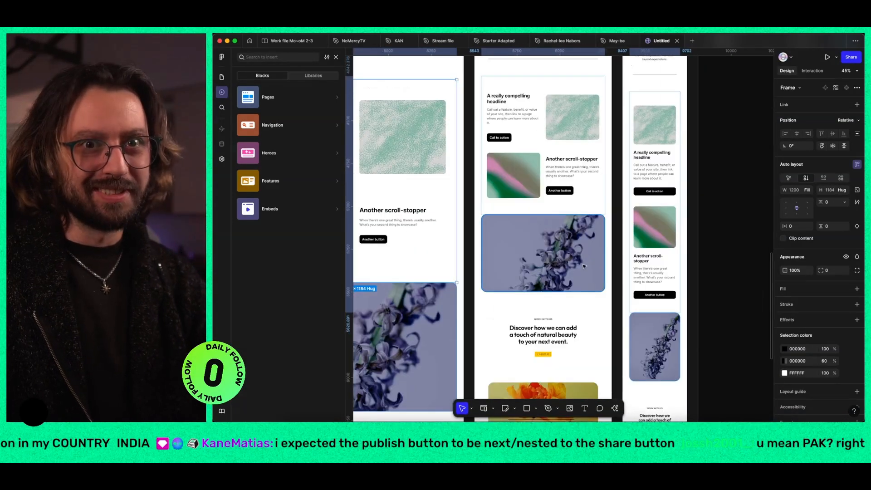
ctrl+scroll(581, 265, down, 3)
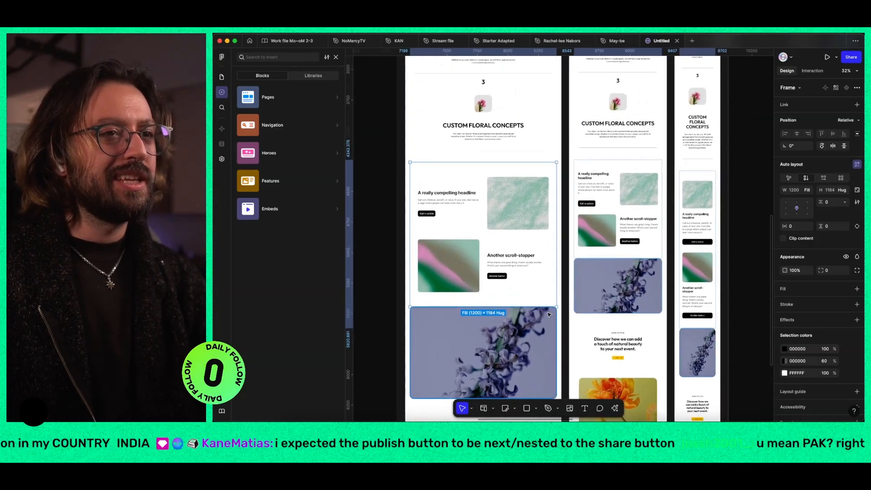
Step: Open the site settings and compare them with Framer's site settings, ending back in Figma
click(221, 108)
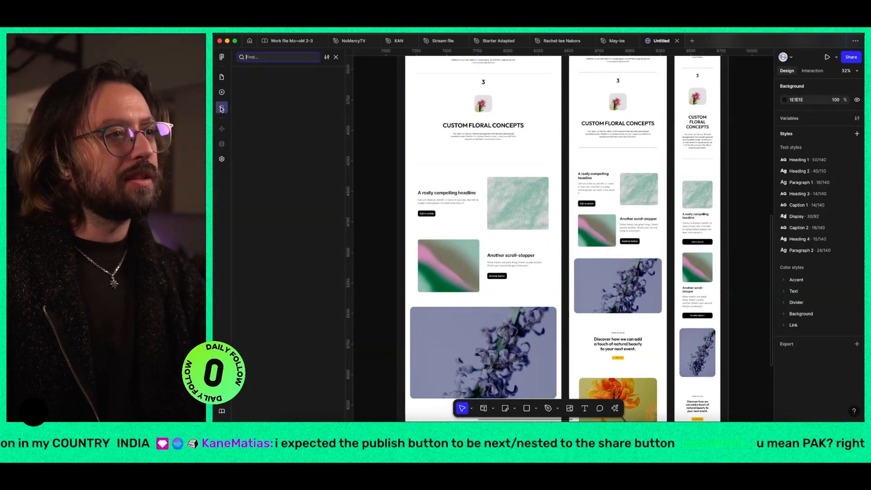
click(222, 159)
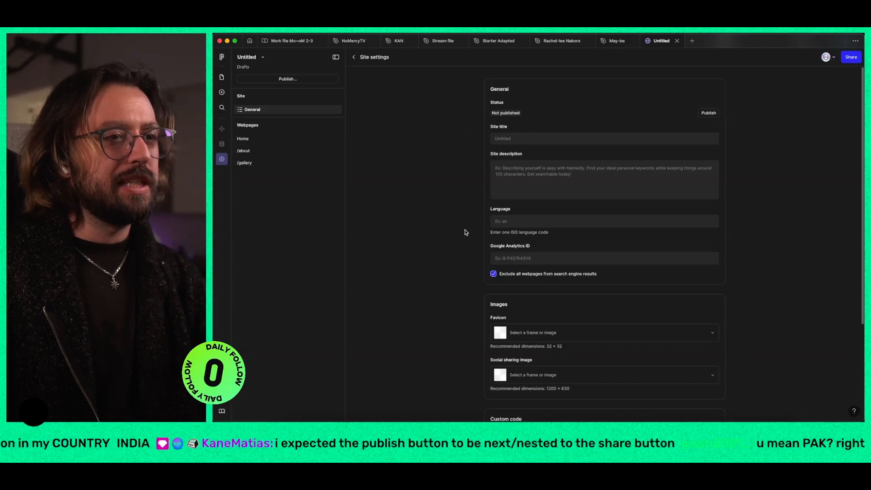
key(ctrl+Right)
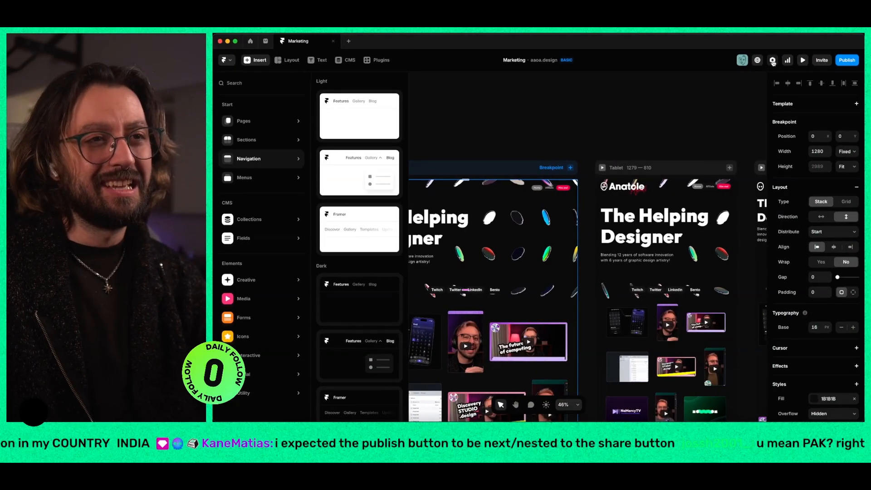
click(773, 61)
key(ctrl+Left)
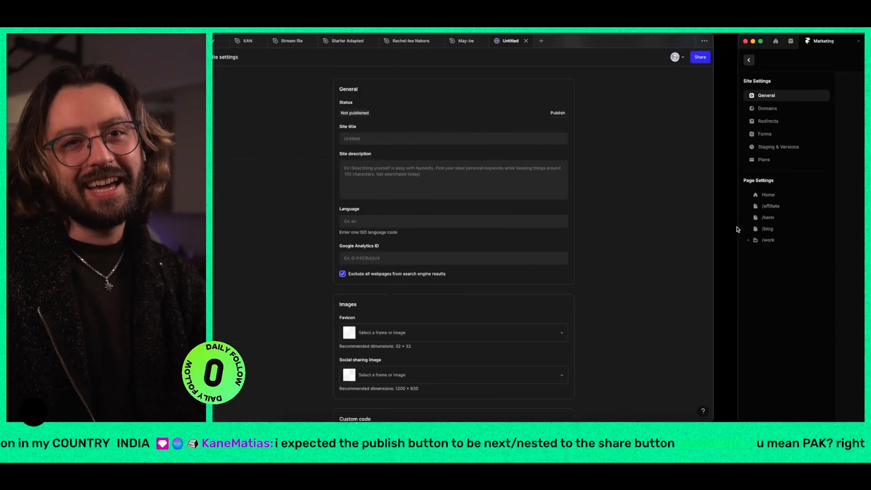
key(ctrl+Right)
key(ctrl+Left)
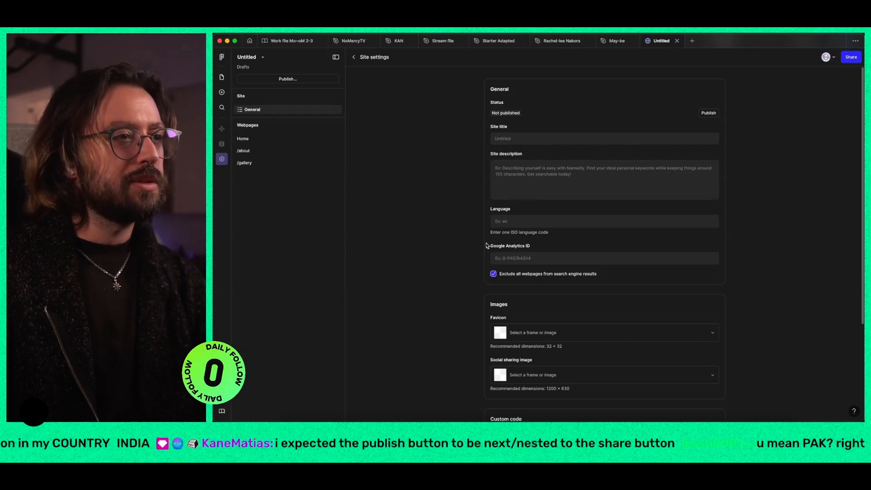
Step: Review the Home and /about page settings and the site's general, image and custom code settings, and return to the webpages and layers
click(248, 142)
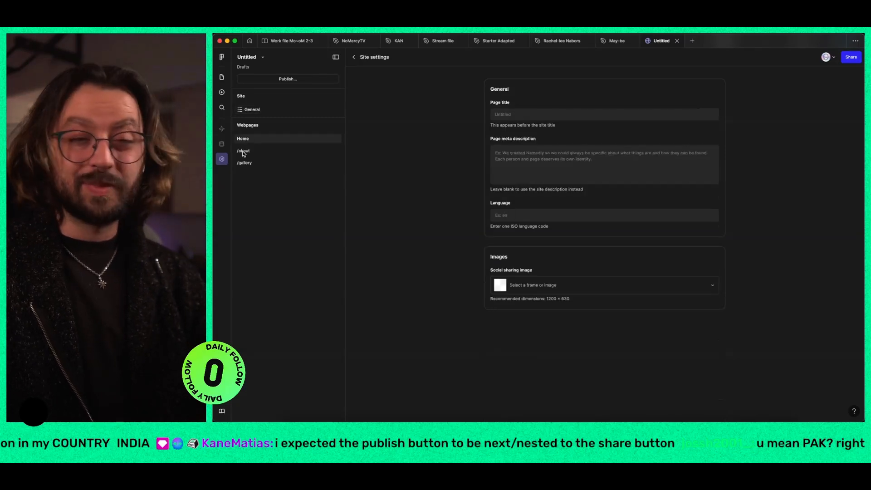
click(244, 155)
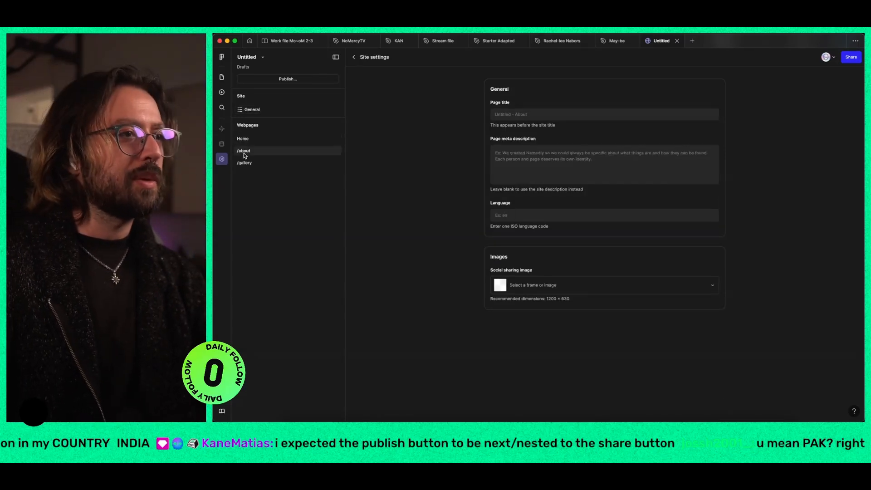
click(252, 111)
scroll(460, 324, down, 3)
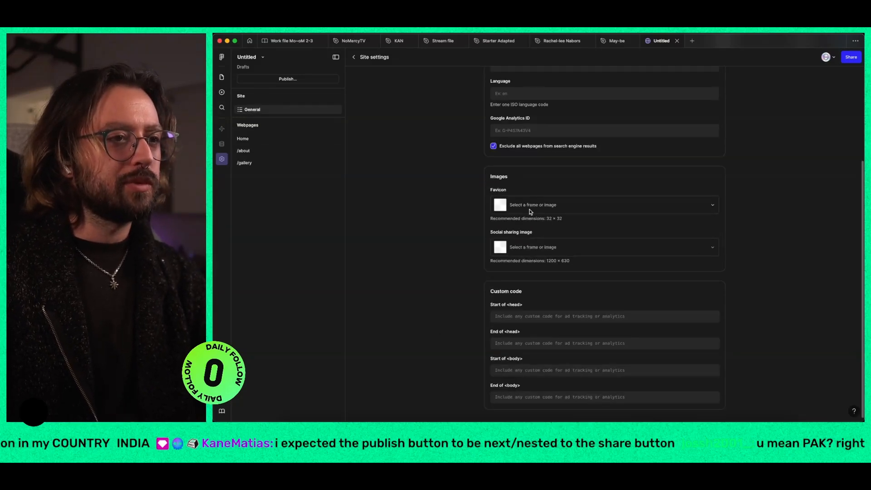
scroll(462, 263, up, 3)
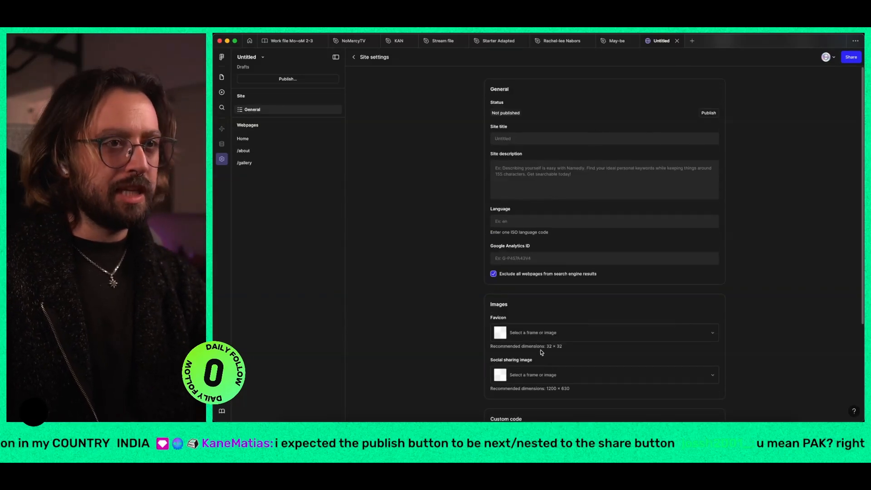
scroll(542, 352, down, 3)
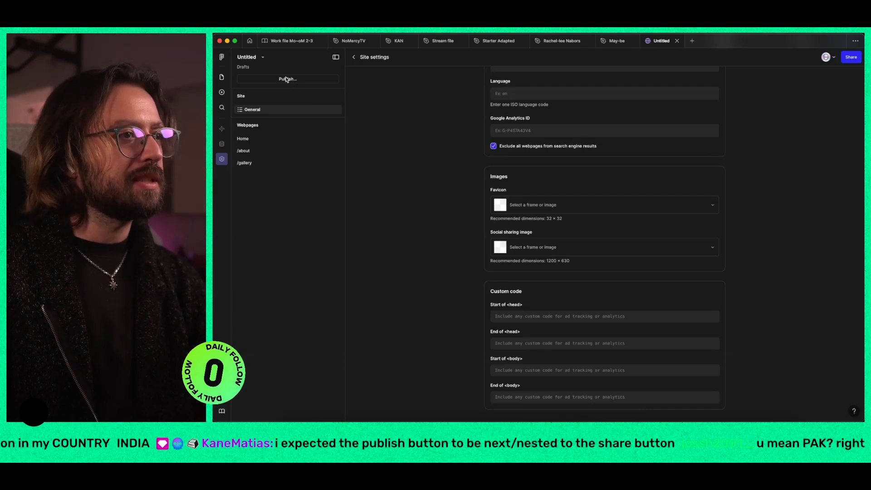
click(222, 78)
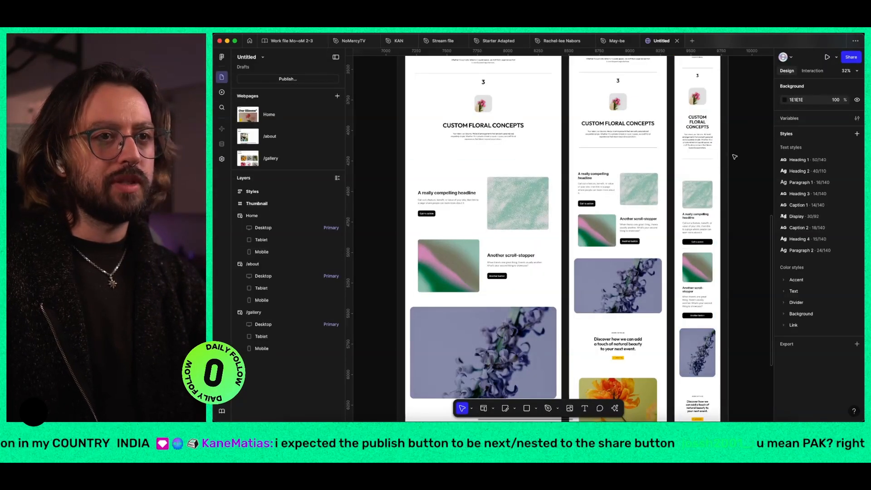
Step: Examine the interaction connections running out of the Home page's breakpoints
scroll(736, 145, up, 10)
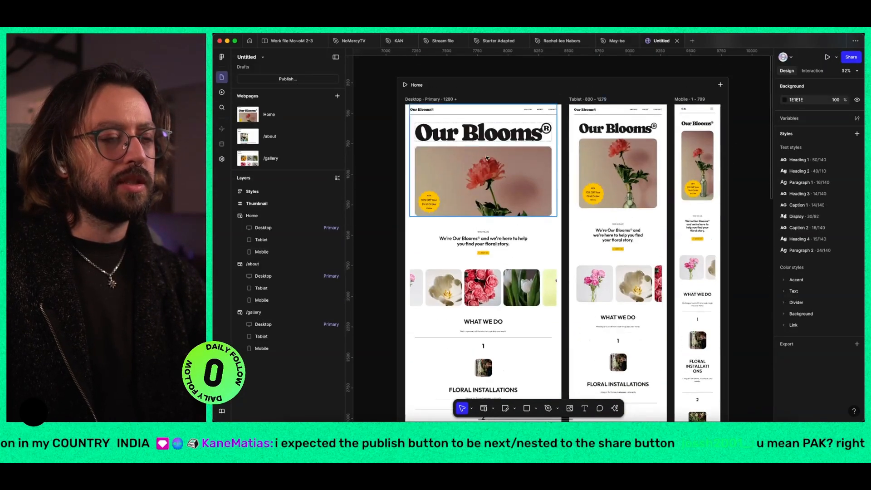
click(436, 99)
click(417, 84)
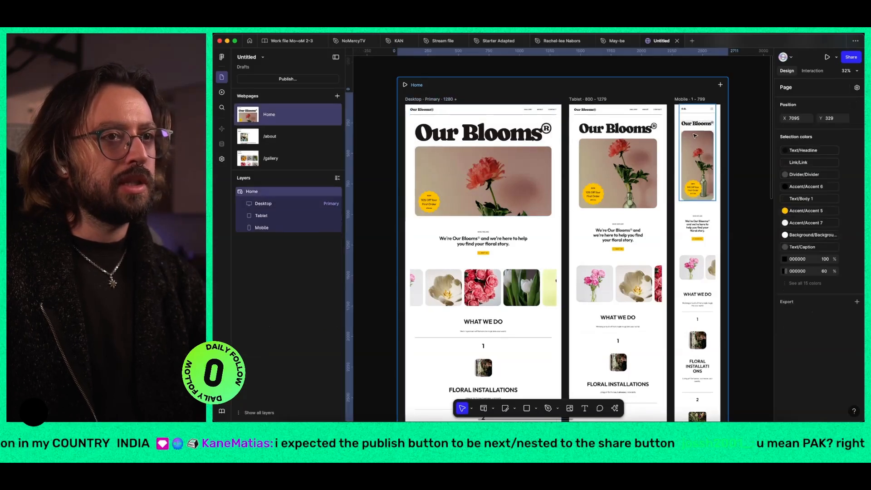
click(814, 73)
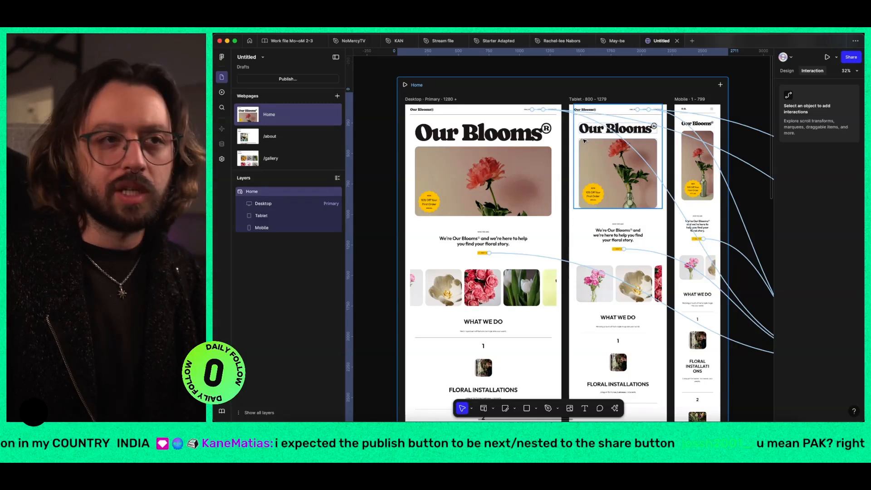
Step: Inspect the Home navigation's /about link, its possible destinations and the interactions available for it, including the Play effects
click(526, 117)
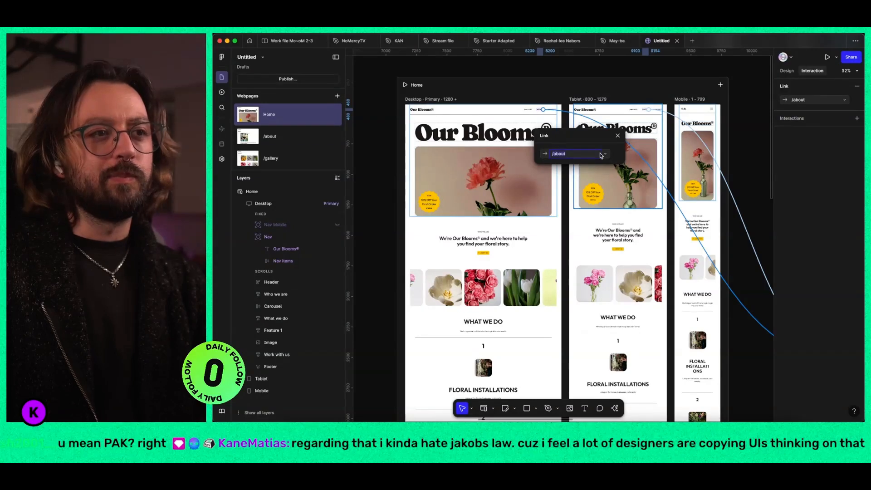
click(845, 100)
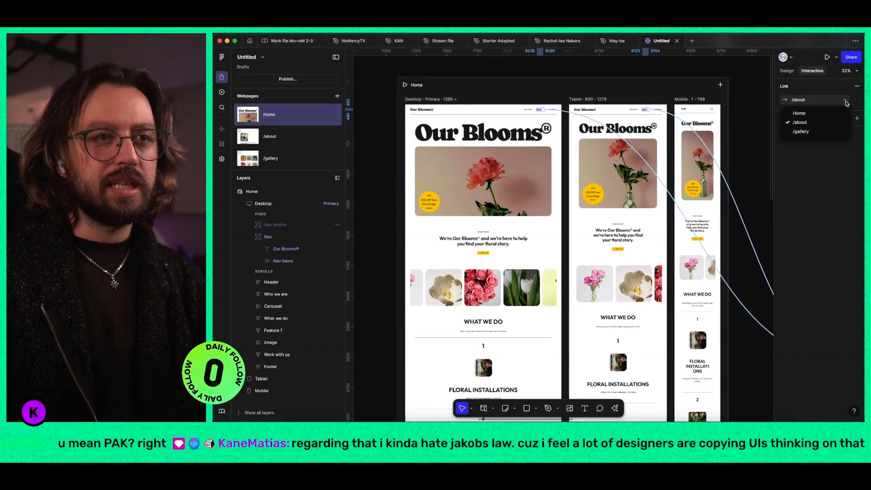
click(858, 100)
click(801, 123)
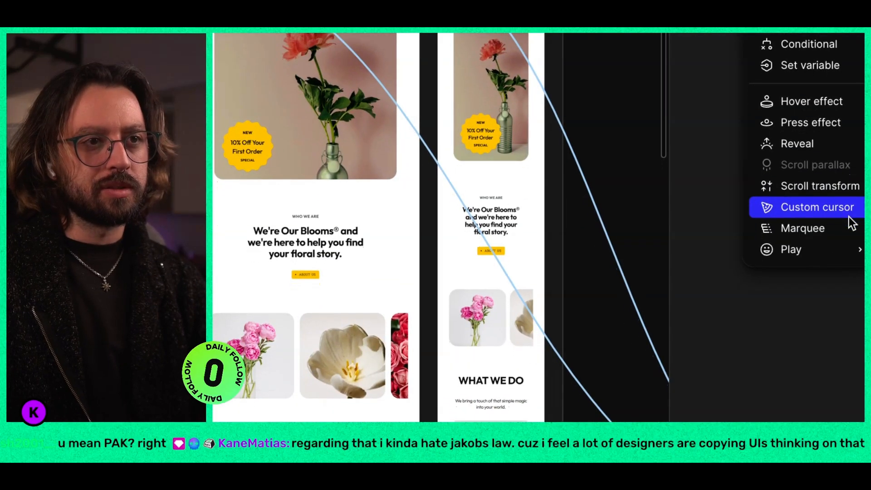
mouse_move(853, 254)
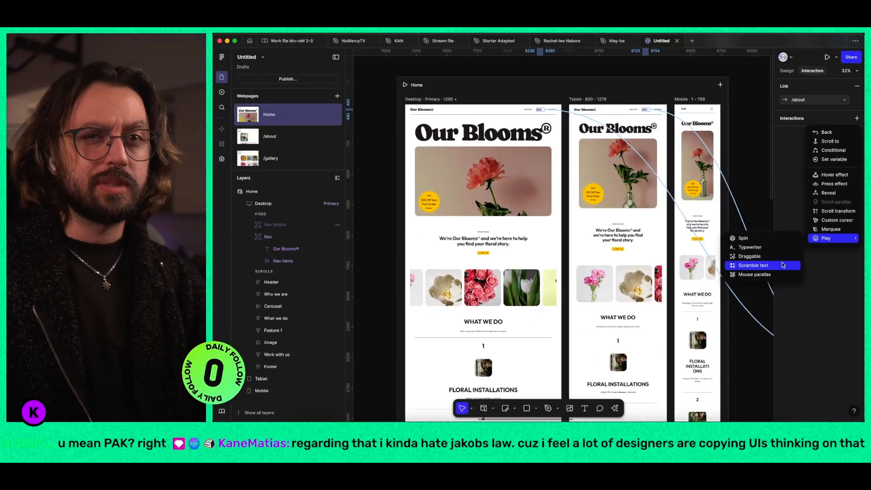
click(675, 195)
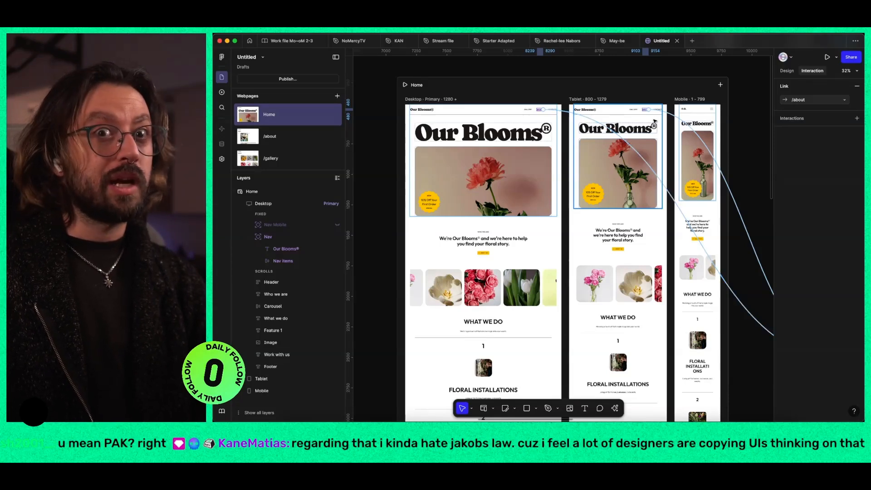
click(629, 71)
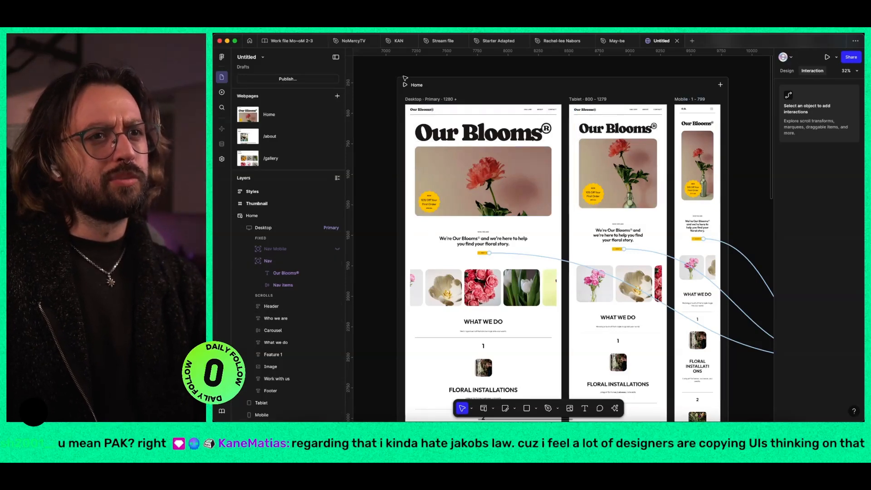
Step: Check which file actions are available for the Untitled site
click(263, 58)
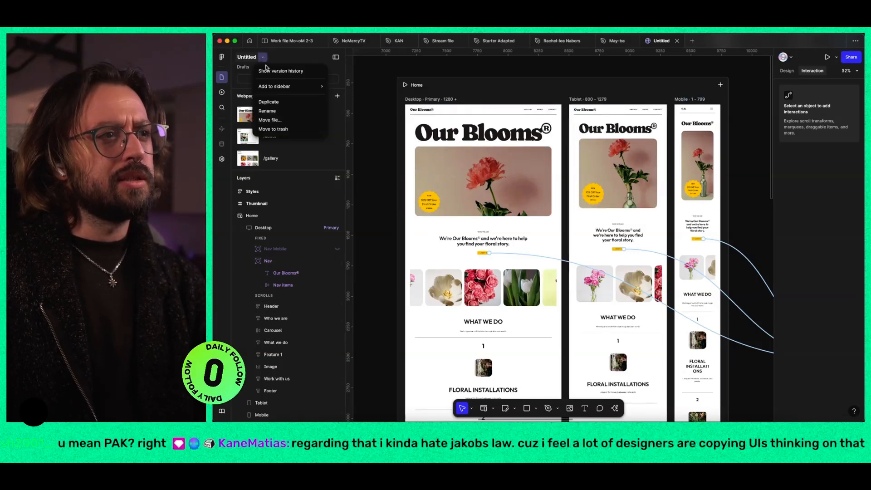
mouse_move(281, 90)
key(Escape)
Step: Give the "We're Our Blooms" headline in Home's Tablet breakpoint an h1 accessibility tag
click(788, 71)
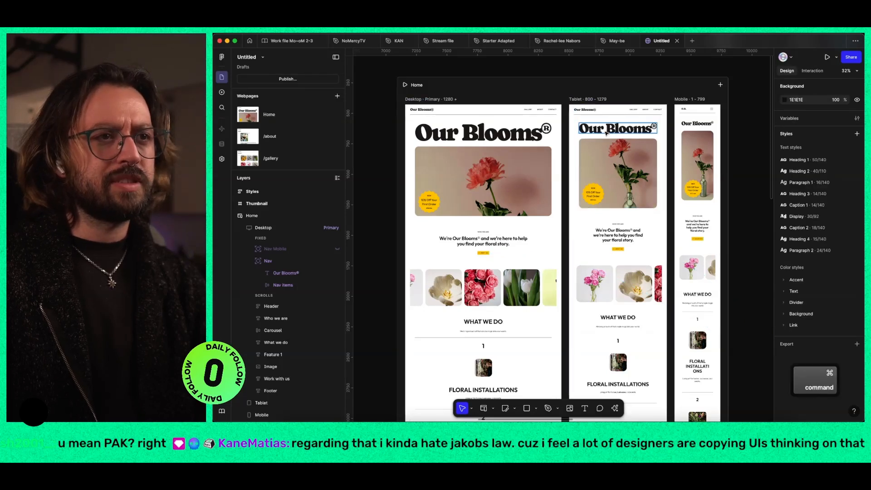
click(617, 242)
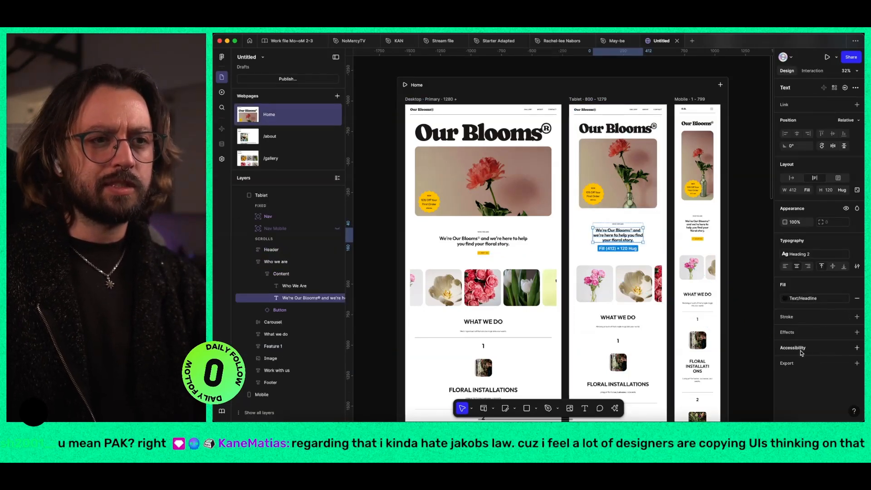
scroll(840, 354, up, 3)
scroll(856, 356, up, 2)
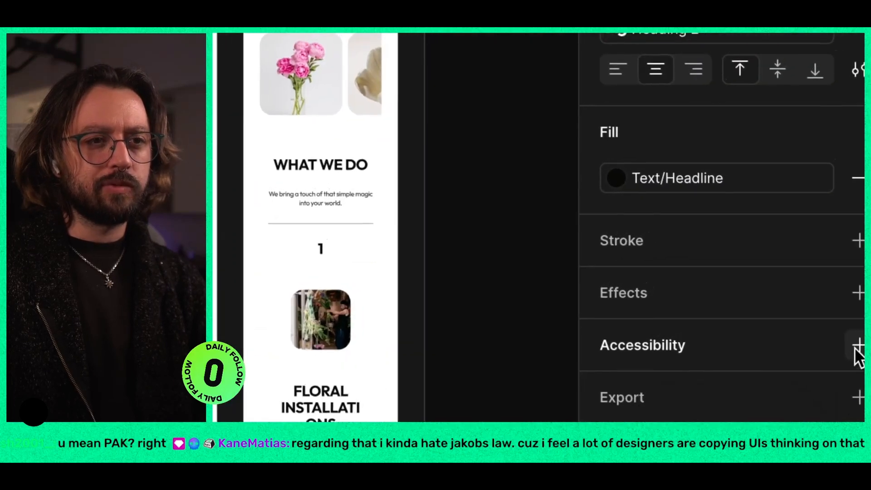
click(859, 346)
scroll(857, 358, up, 3)
click(843, 357)
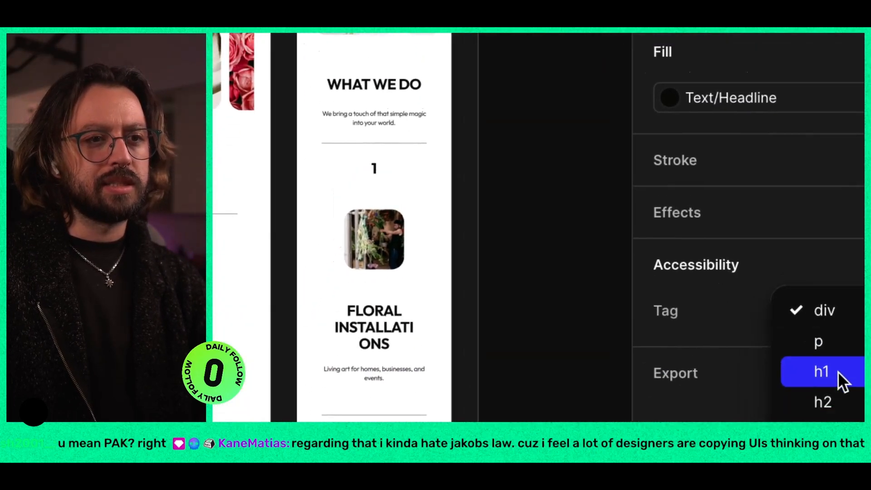
click(838, 371)
scroll(838, 371, down, 5)
scroll(838, 372, down, 3)
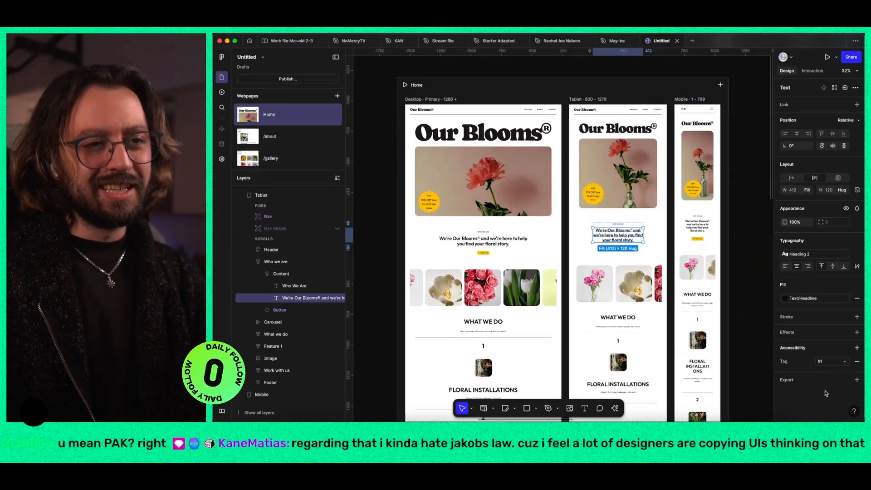
Step: Review the other accessibility tag choices for the Tablet headline and remove its tag
click(832, 361)
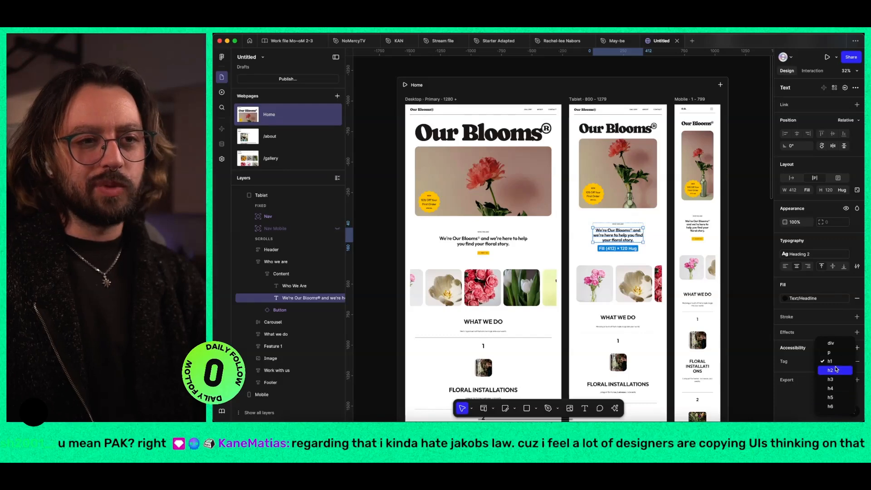
scroll(835, 407, up, 5)
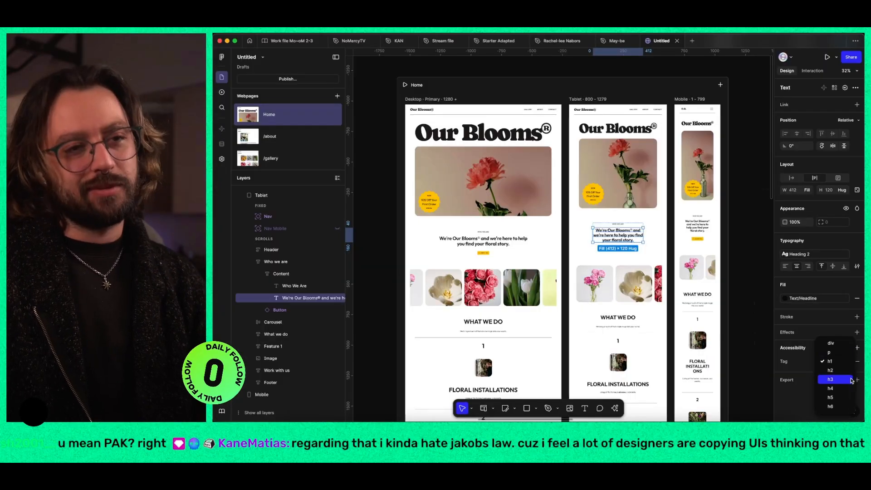
click(794, 308)
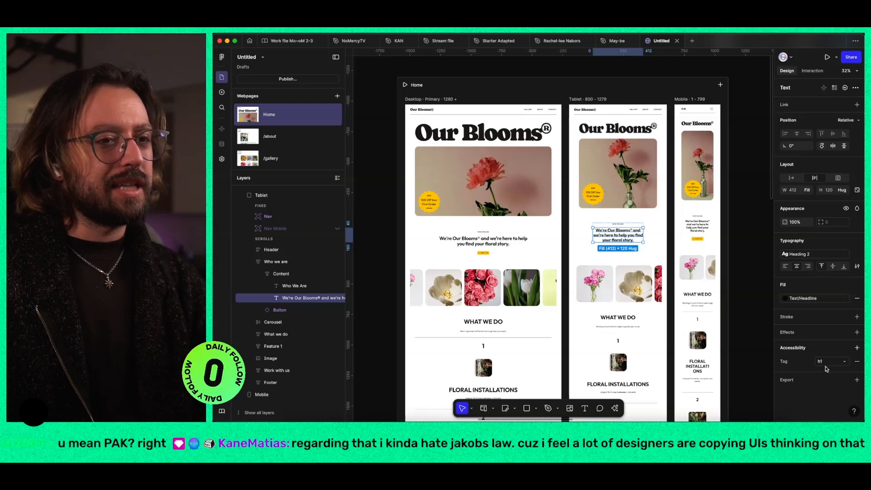
click(857, 362)
Step: Try a Texture effect with size 4 and radius 4 on the Tablet headline, toggle its visibility, and remove it
click(857, 332)
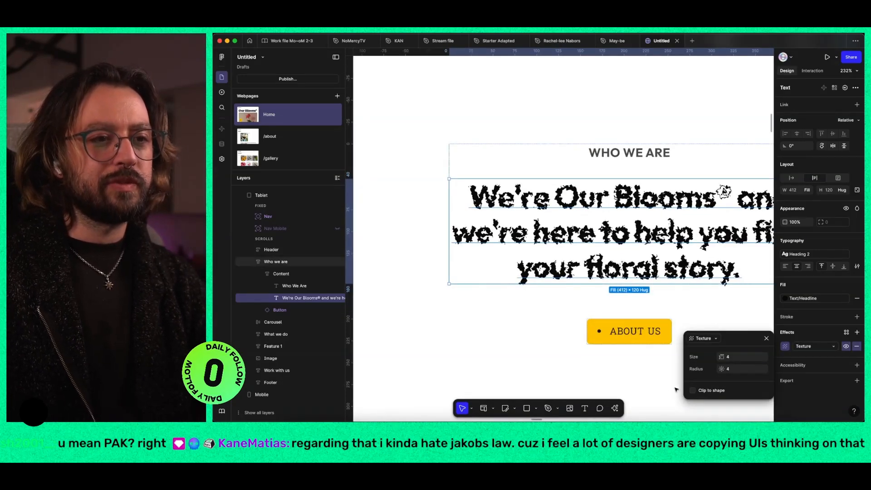
click(847, 346)
click(847, 347)
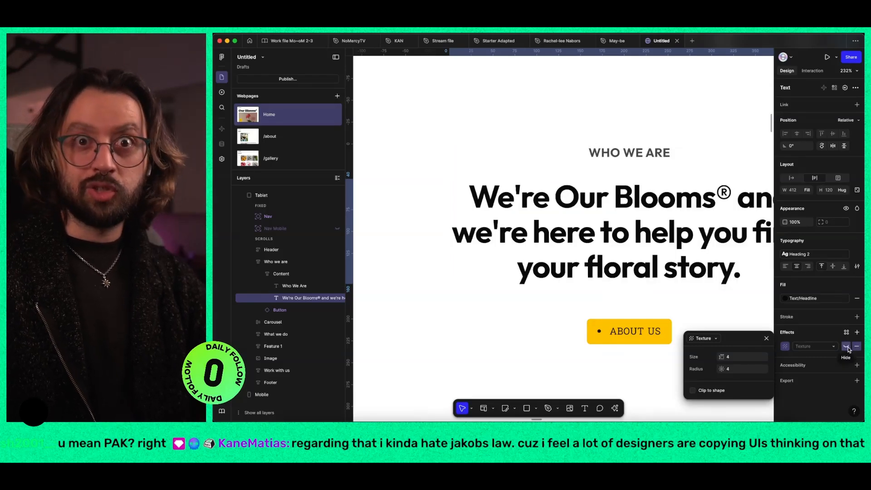
click(857, 347)
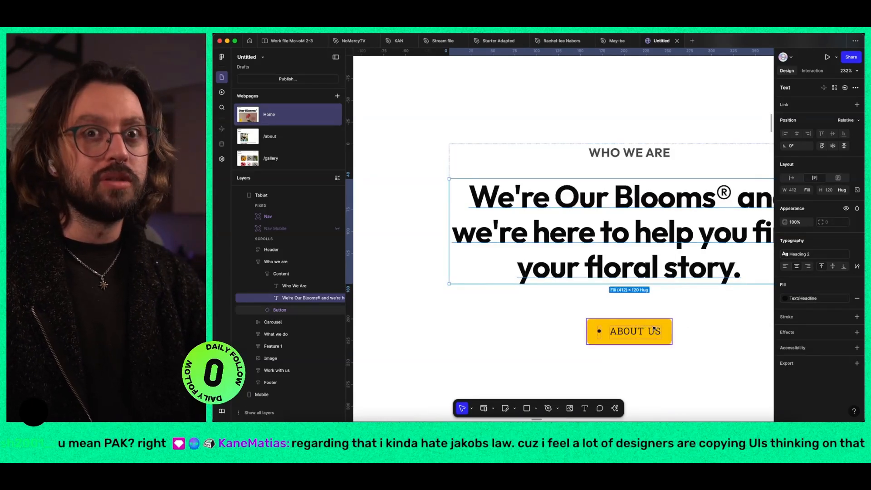
Step: Review the site's publishing details, including title, URL, status and issues, without publishing
scroll(632, 268, down, 10)
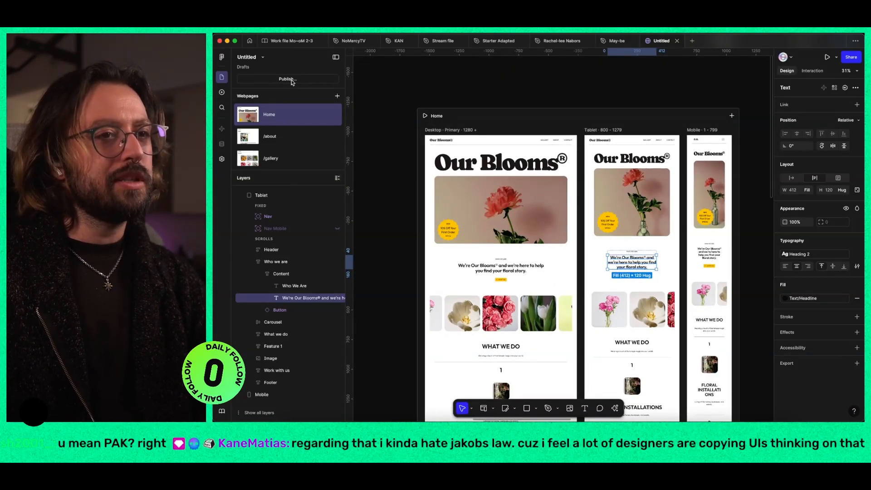
click(292, 80)
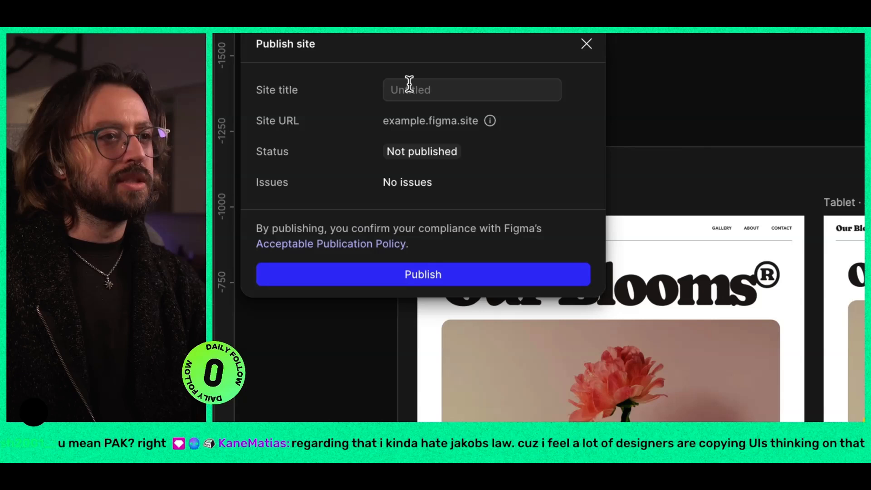
mouse_move(494, 93)
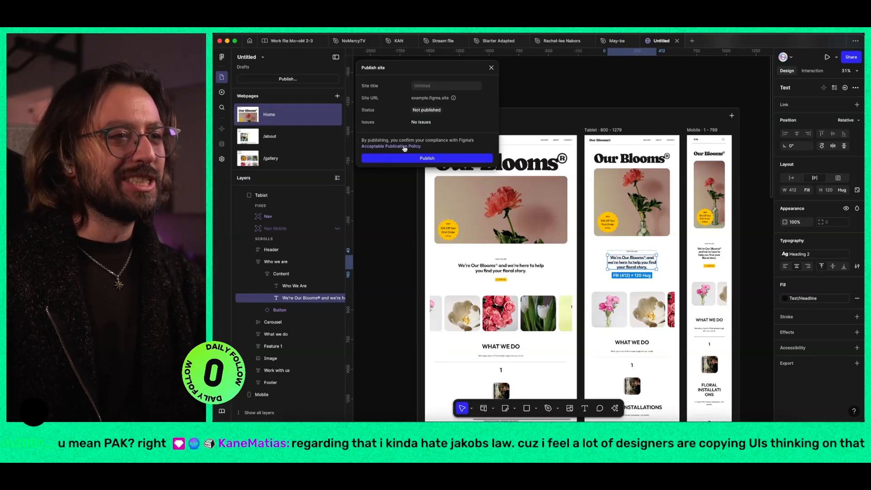
click(491, 67)
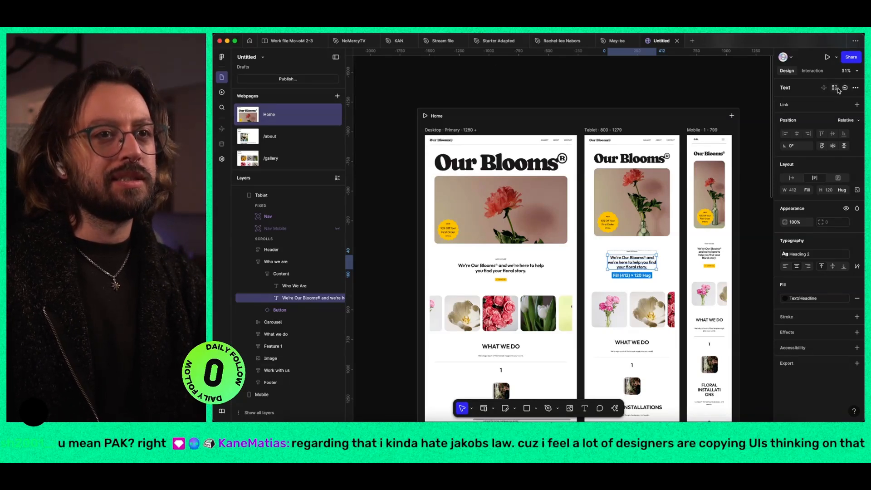
Step: Check the additional object actions available for the Tablet headline and deselect it
click(855, 88)
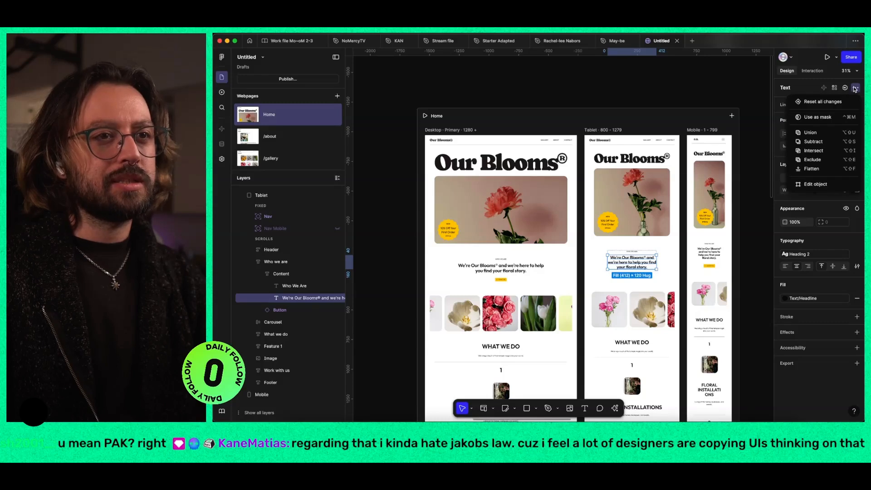
click(855, 89)
click(640, 96)
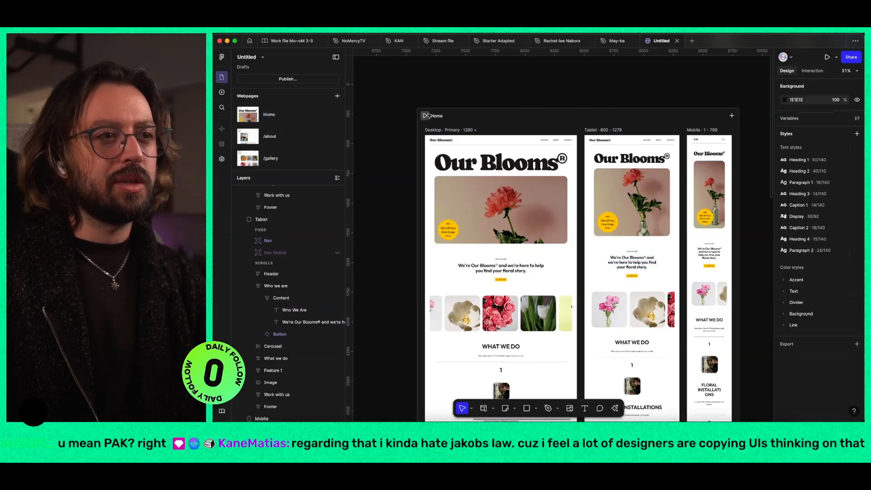
Step: Add a new blank webpage to the site, look at it beside /gallery, and delete it
click(459, 117)
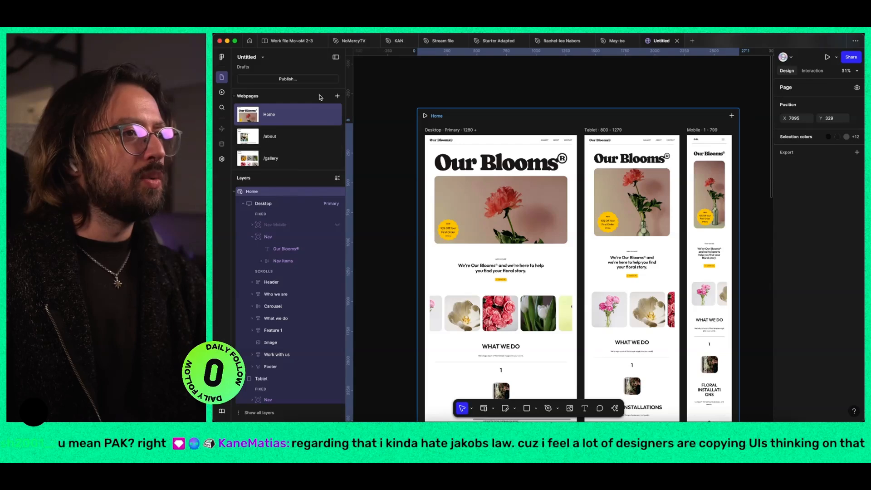
click(337, 96)
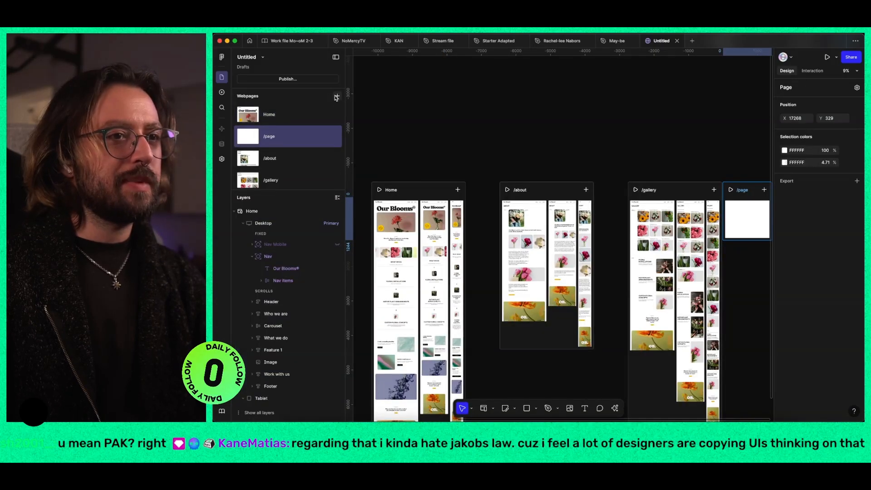
scroll(554, 169, right, 3)
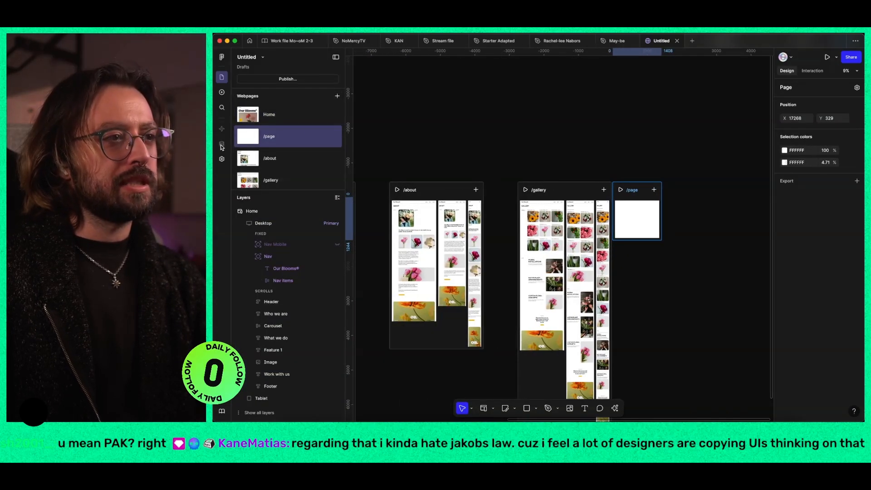
click(635, 190)
key(Delete)
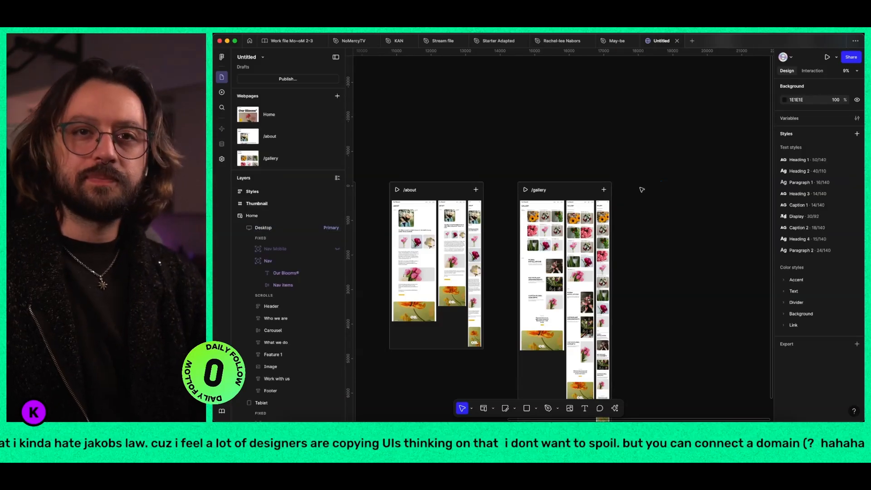
Step: Check the publishing details from the editor and again from the general site settings, looking for domain options
click(282, 80)
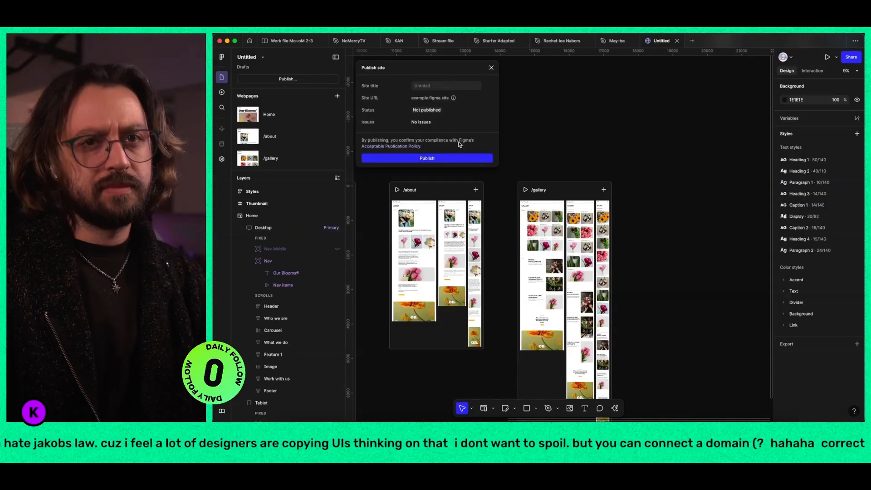
click(491, 68)
scroll(496, 146, left, 5)
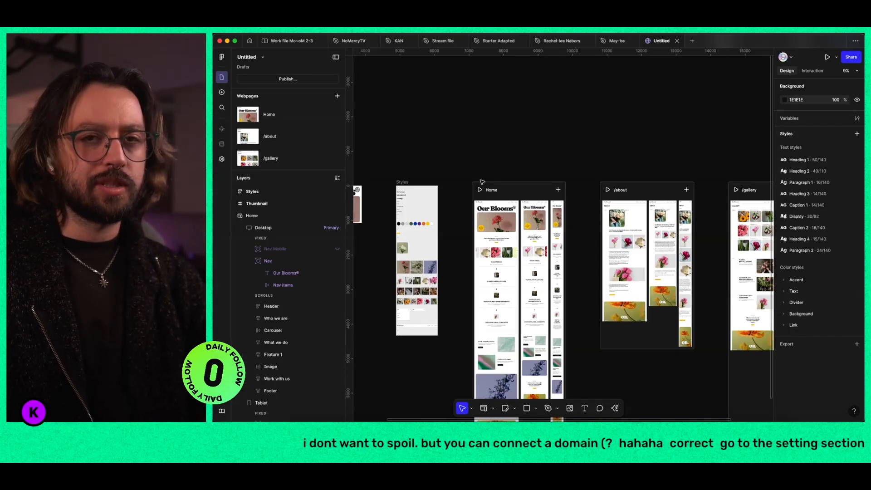
click(222, 159)
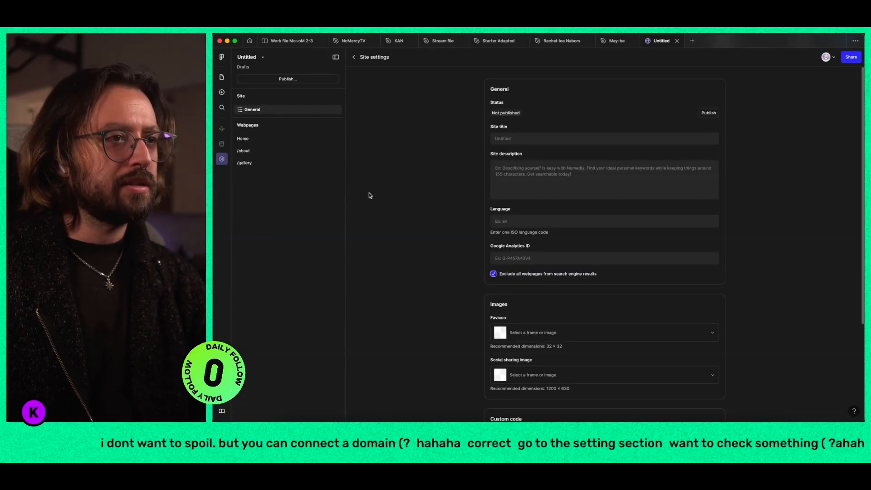
click(709, 113)
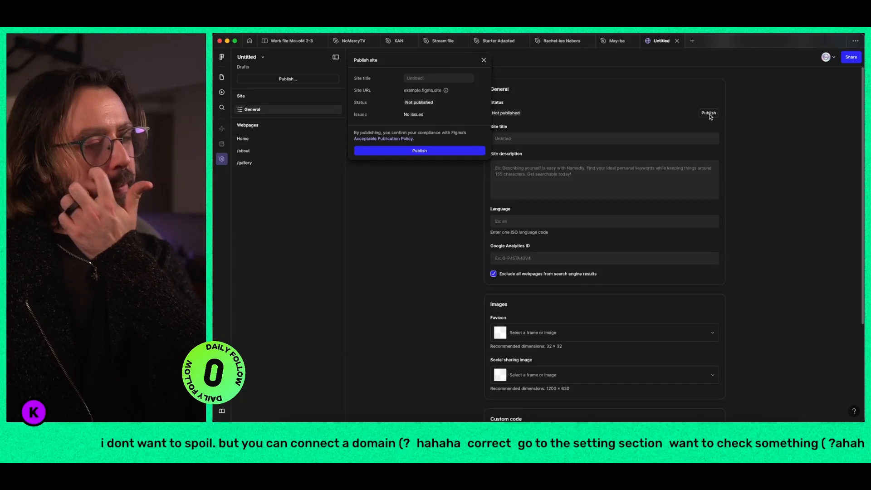
Step: Close the publishing details and leave the site settings for the canvas
click(532, 57)
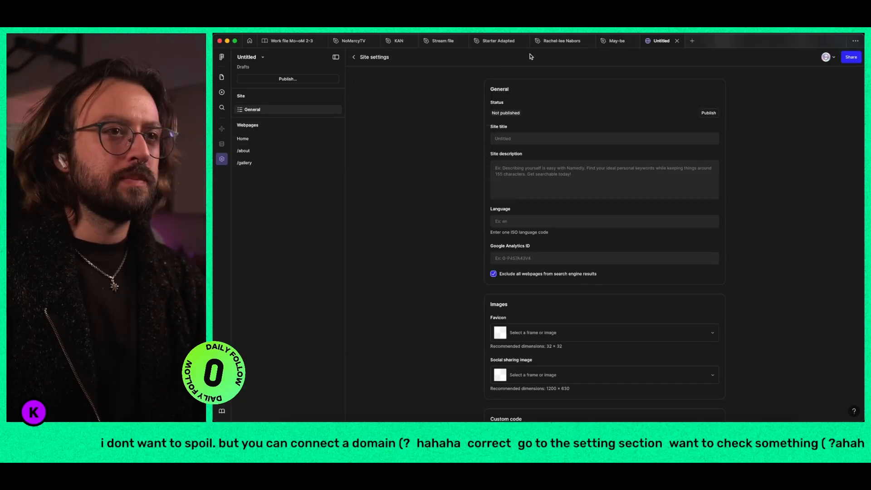
click(354, 58)
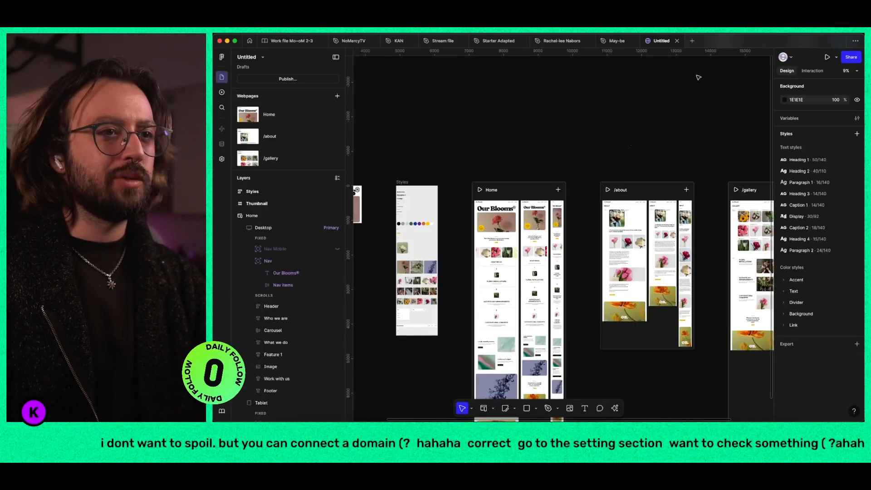
Step: Replace the open site file with a new blank site and delete its Mobile breakpoint
click(692, 41)
click(677, 41)
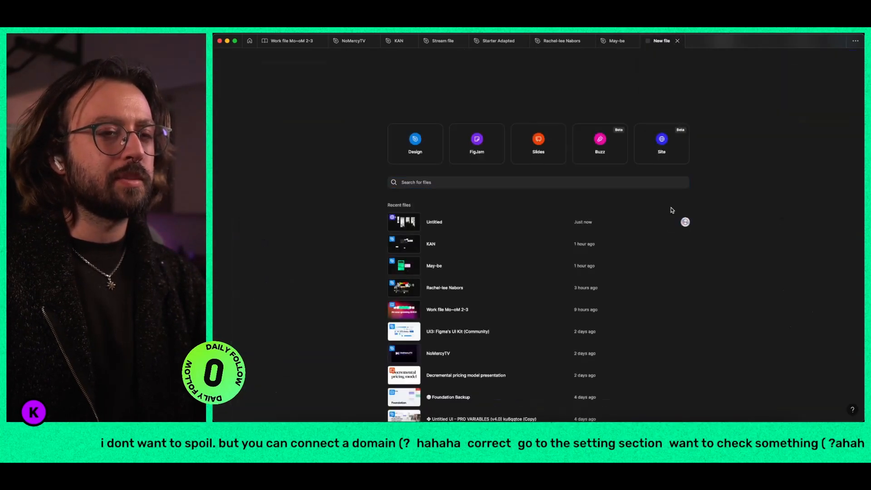
click(662, 146)
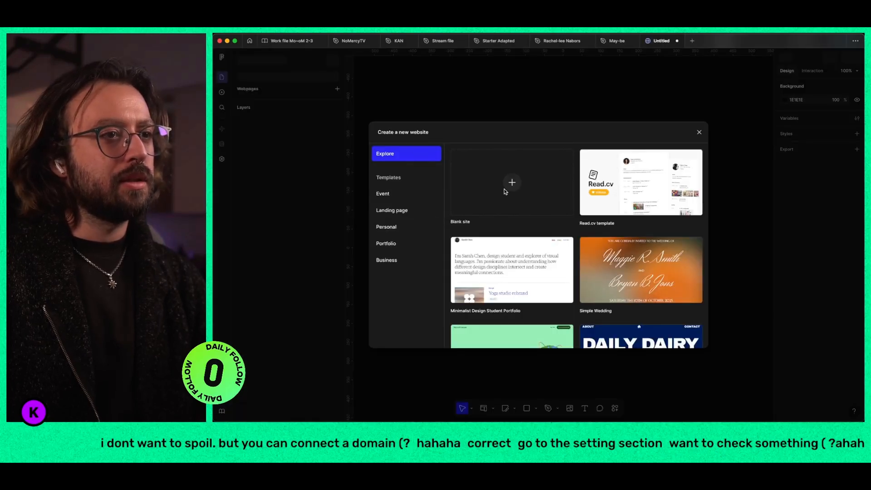
click(504, 182)
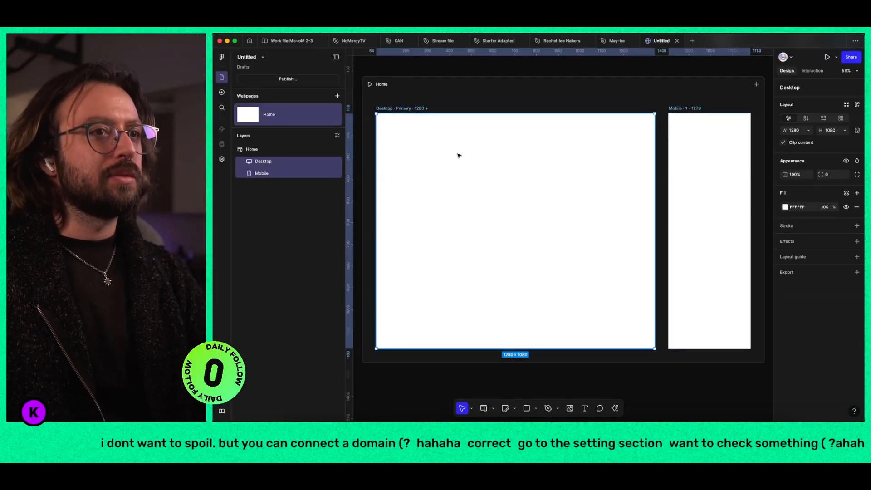
click(729, 137)
key(Delete)
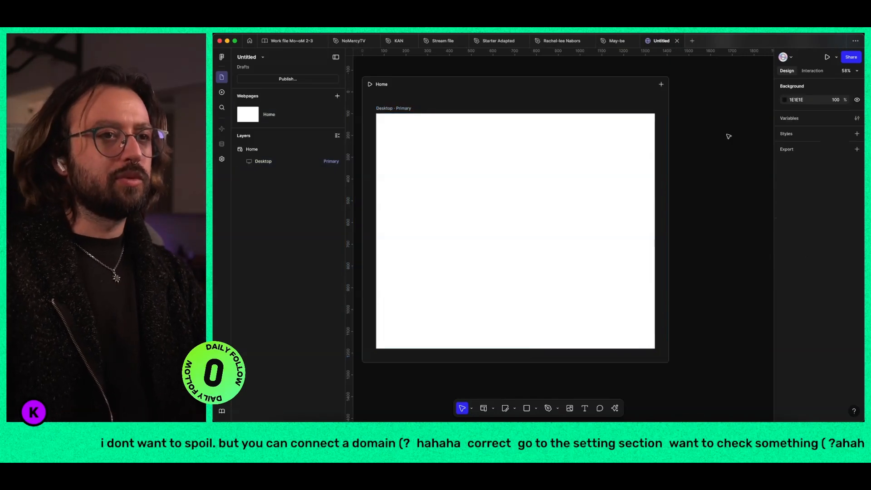
Step: Add a navigation header with logo and call-to-action button, plus the Hero Image Device Frame Inset block, to the Desktop frame
click(403, 118)
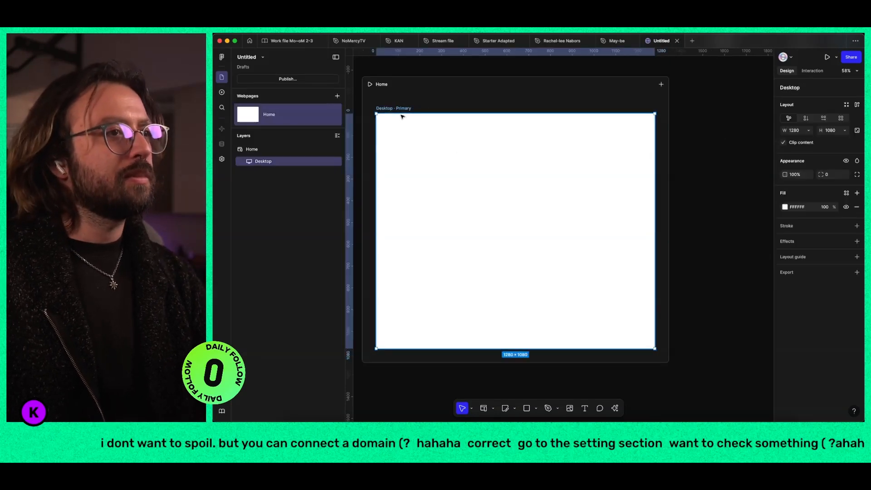
click(222, 92)
mouse_move(278, 128)
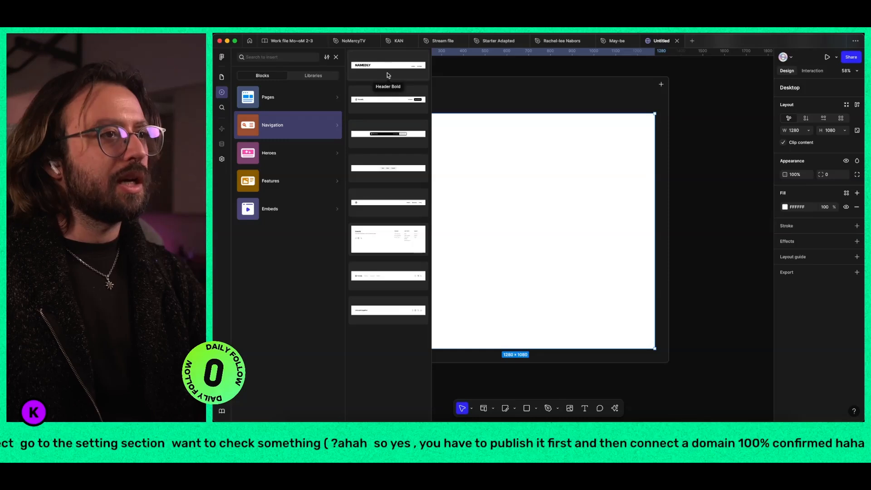
click(389, 100)
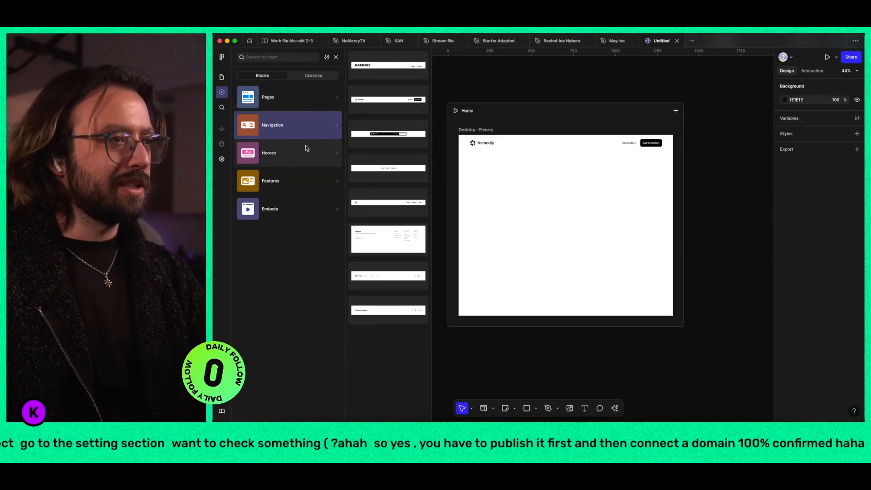
click(296, 154)
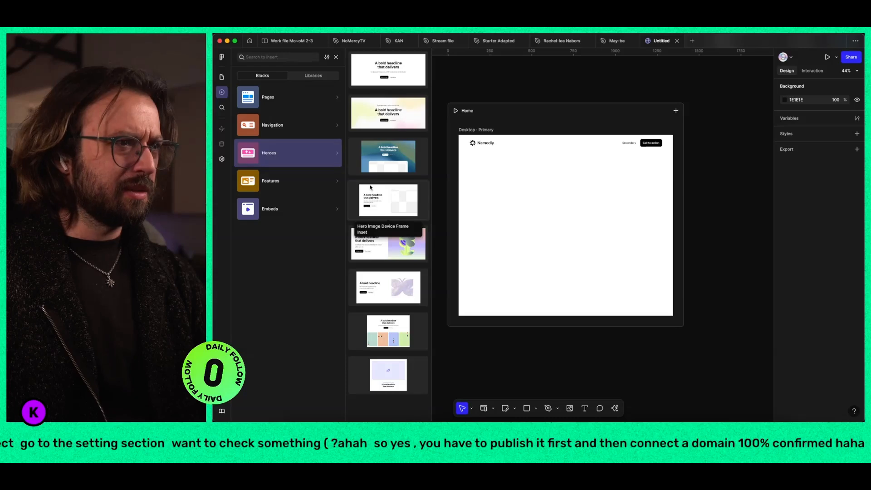
click(381, 205)
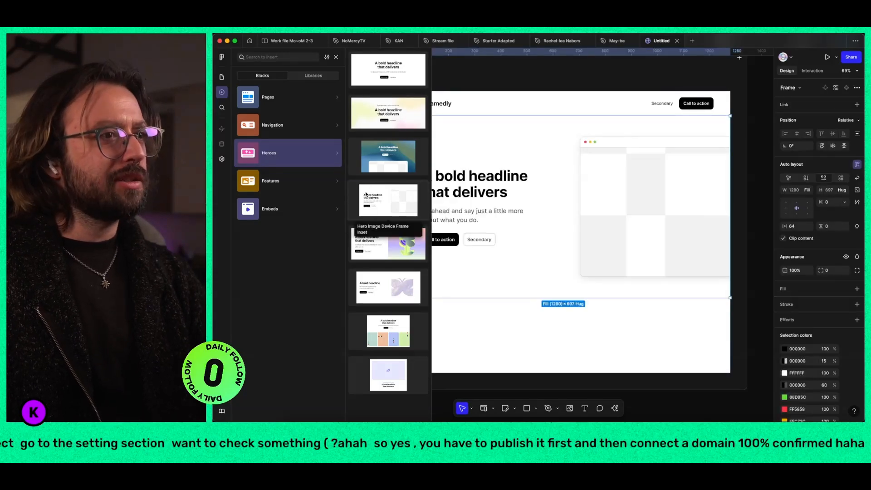
Step: Add the Cards Device Frame feature block with three cards below the hero
click(288, 177)
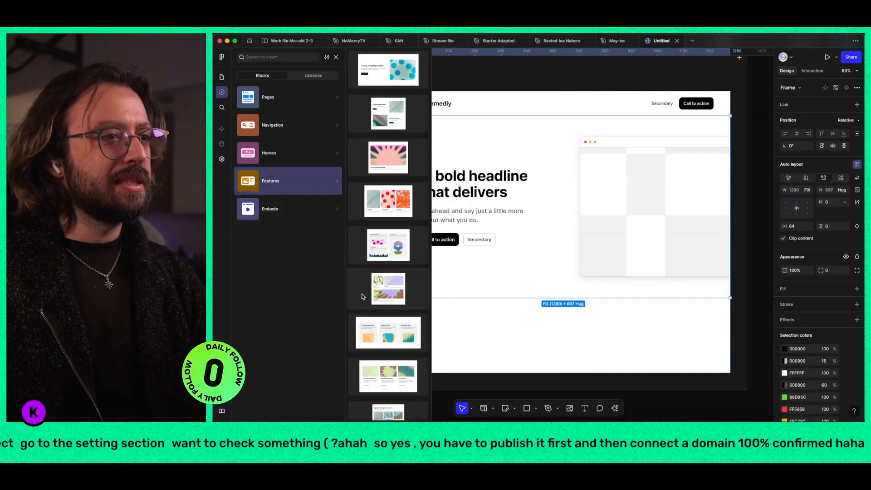
scroll(376, 295, down, 5)
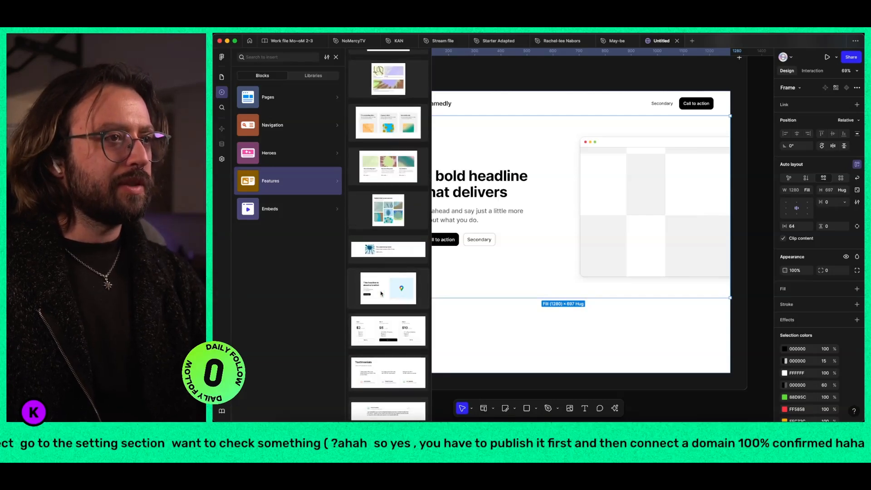
scroll(381, 294, down, 3)
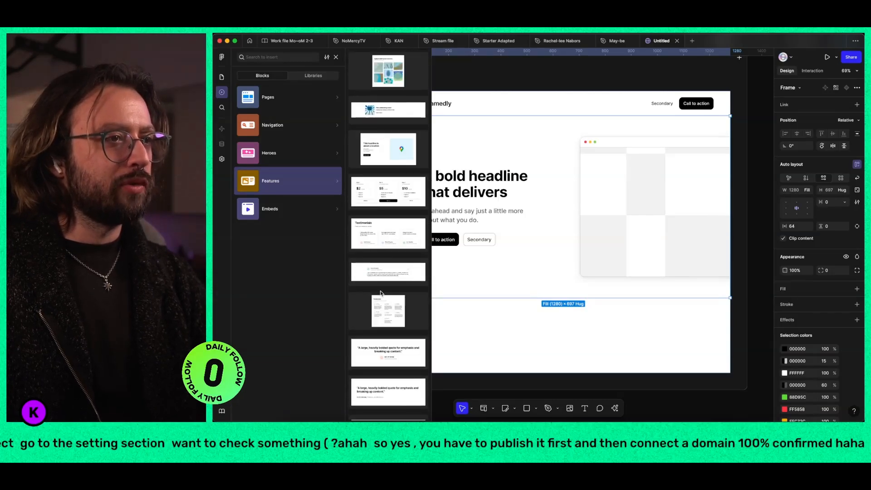
scroll(381, 272, up, 5)
click(388, 197)
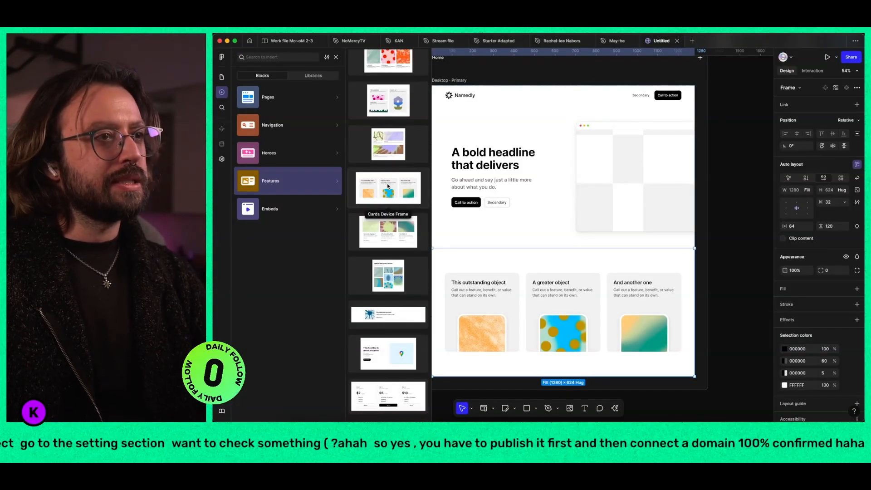
Step: Add the feature block with two alternating image-and-text rows below the three cards
scroll(388, 186, down, 10)
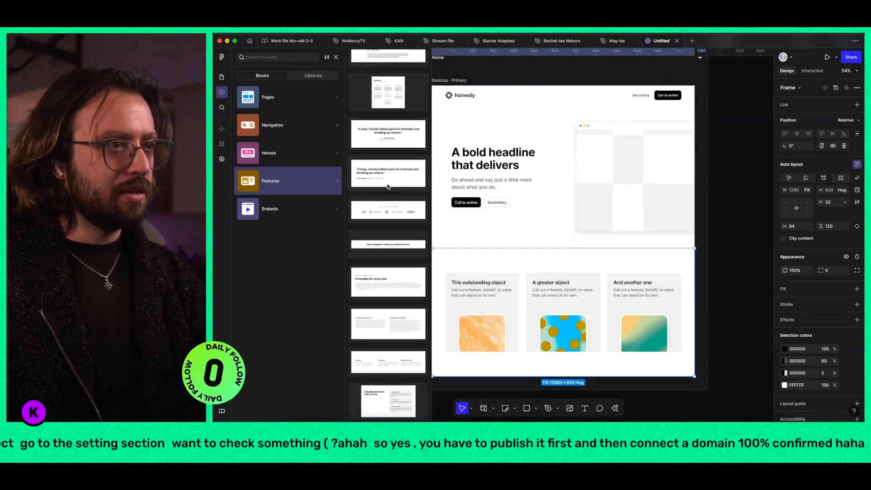
scroll(388, 186, up, 10)
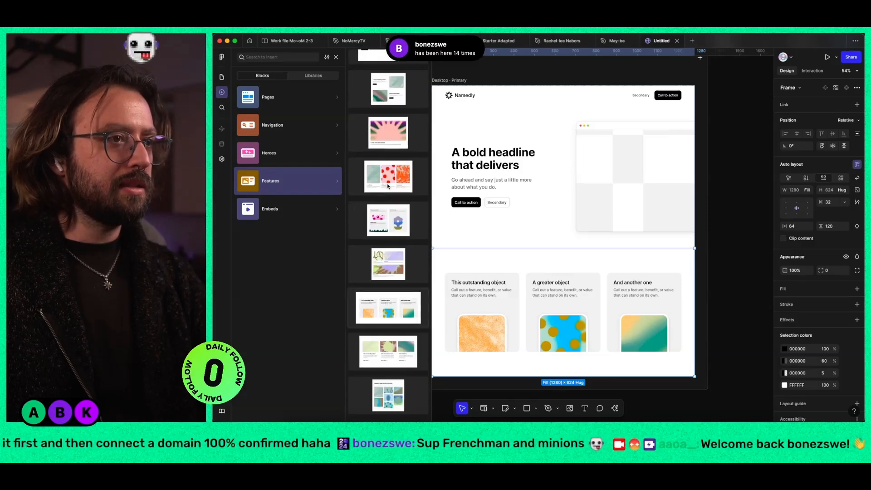
scroll(388, 186, up, 1)
click(385, 124)
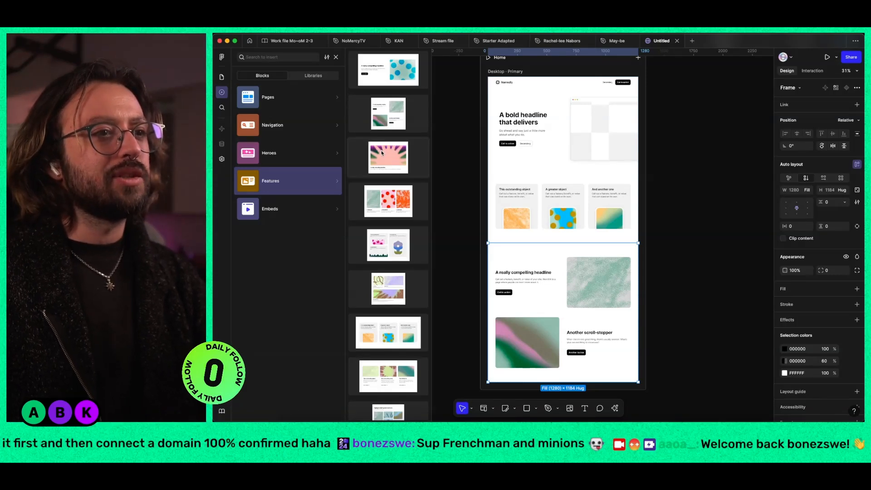
Step: Add the three-plan pricing cards block below the alternating feature rows
scroll(390, 199, down, 5)
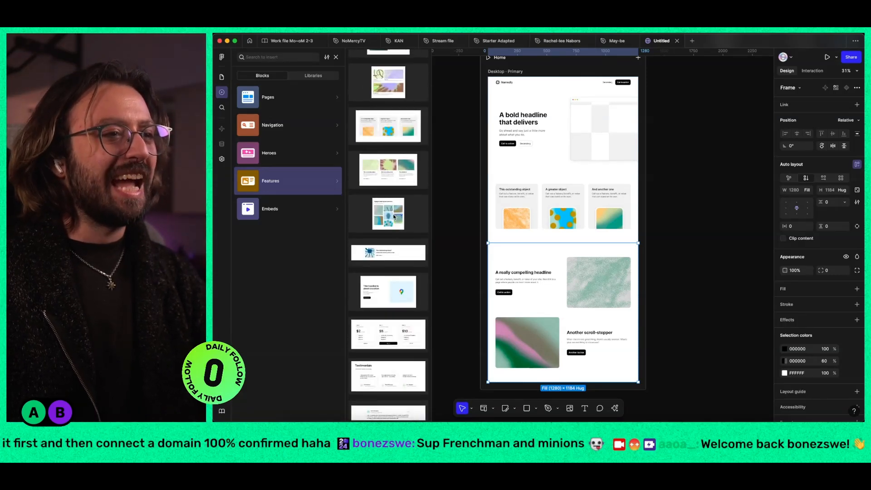
scroll(394, 217, down, 1)
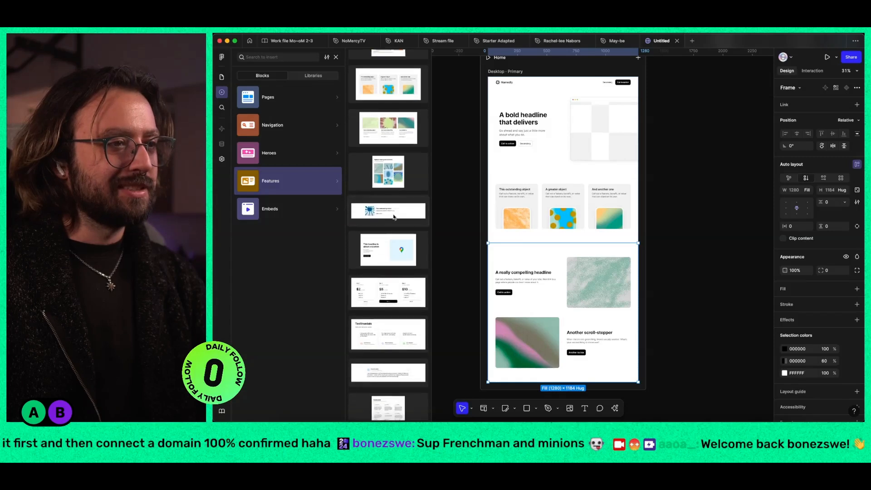
scroll(394, 217, down, 2)
click(392, 214)
Step: Add the footer block with company details, social icons and three link columns below the pricing cards
scroll(391, 214, down, 5)
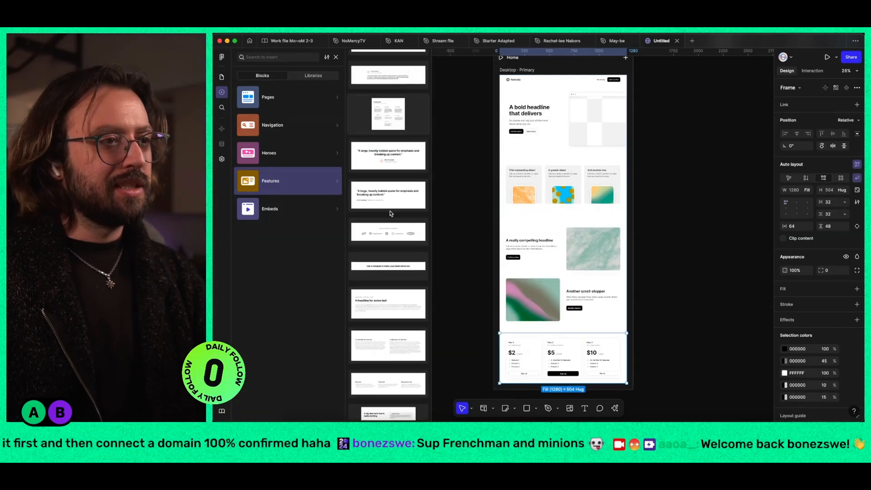
scroll(391, 213, down, 1)
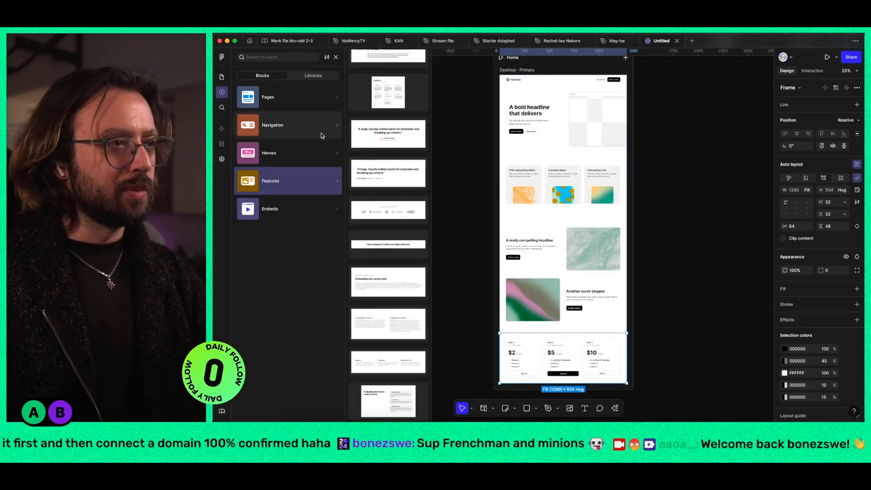
click(272, 125)
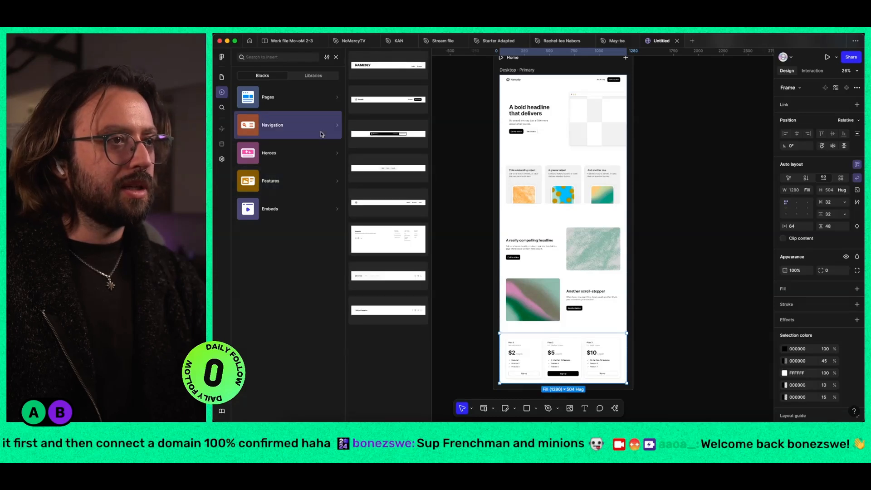
click(391, 235)
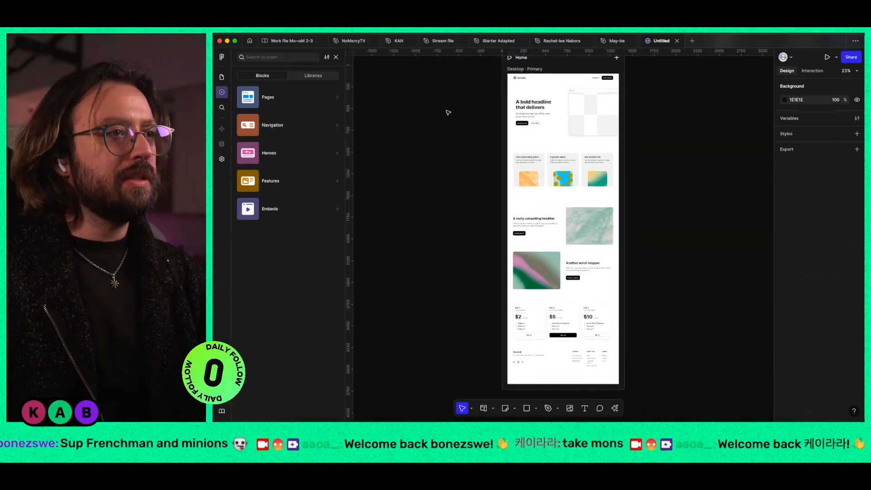
Step: Inspect the layer structure of the Desktop page, expanding Header 1 and its Company group
click(222, 82)
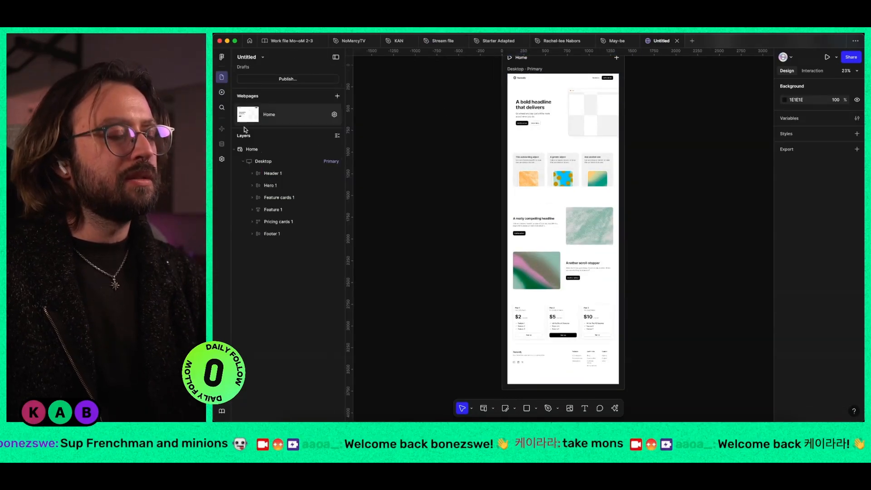
click(252, 173)
click(261, 186)
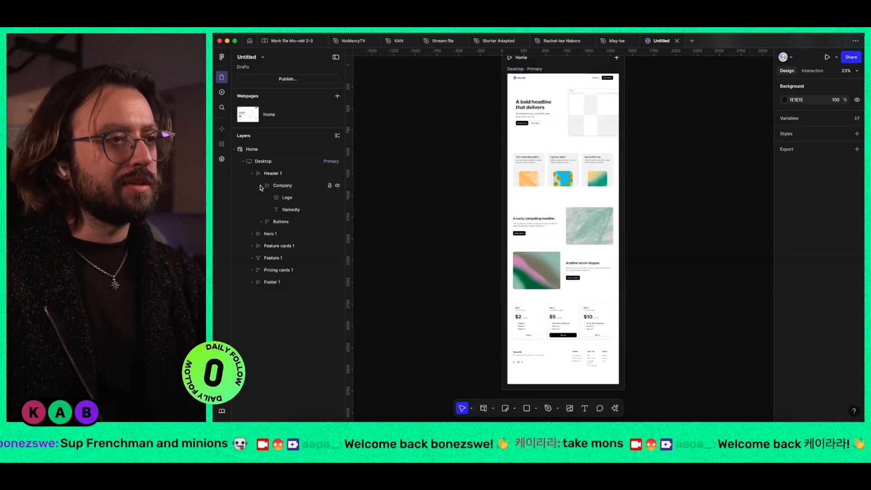
Step: Hide the interface and add a Tablet breakpoint to the Home page
key(super+backslash)
scroll(564, 77, up, 10)
scroll(608, 206, up, 2)
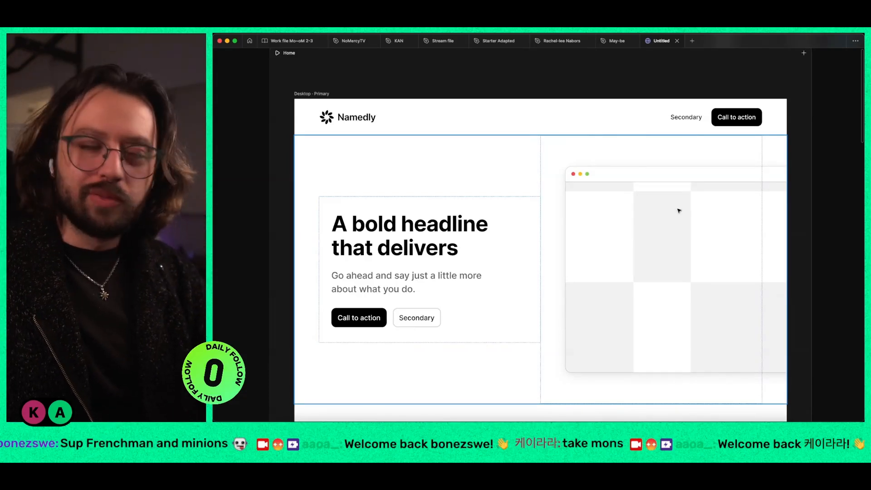
scroll(680, 211, down, 5)
click(704, 122)
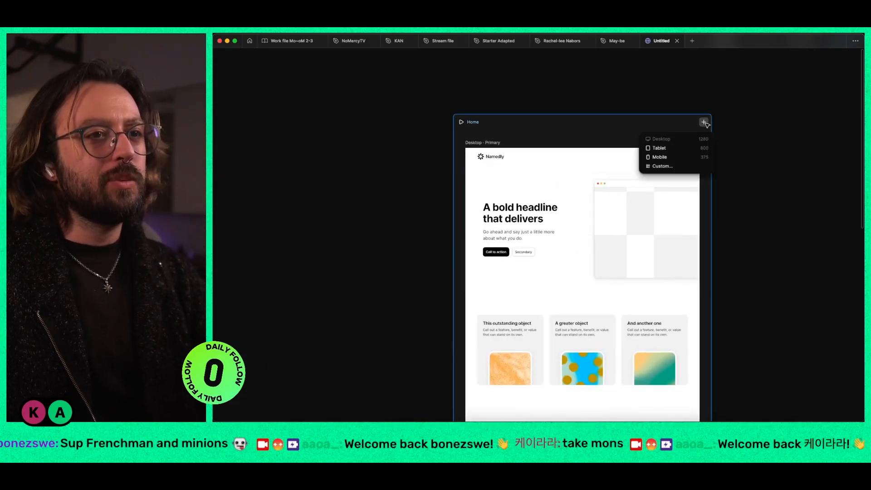
click(671, 148)
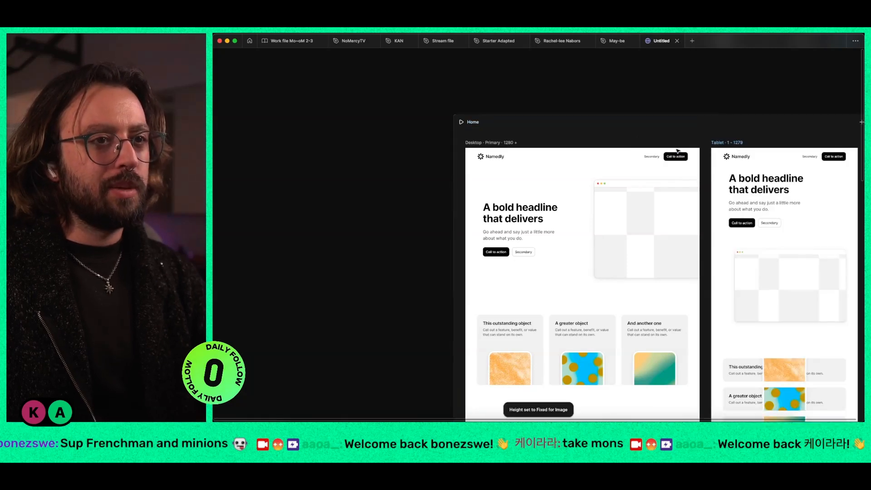
Step: Compare the Tablet layout with Desktop from hero to footer, examining how the cards, feature rows and pricing blocks adapt
click(577, 208)
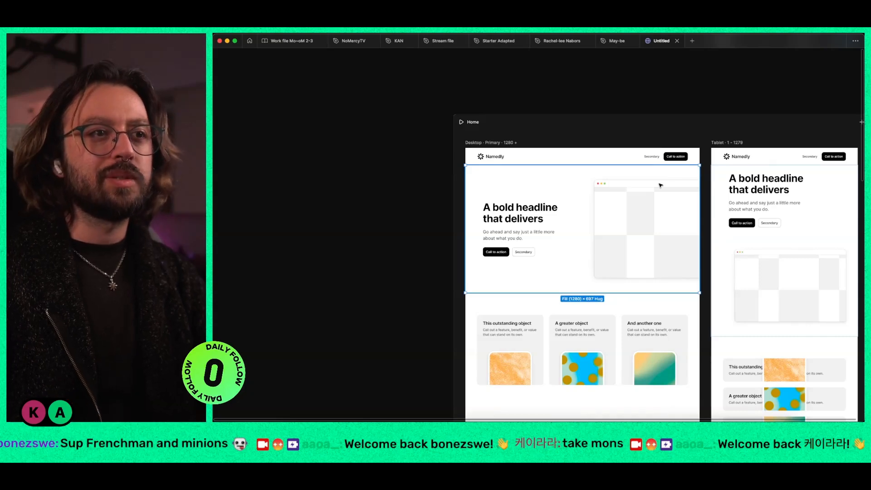
scroll(640, 208, down, 4)
scroll(704, 254, right, 2)
scroll(771, 297, up, 5)
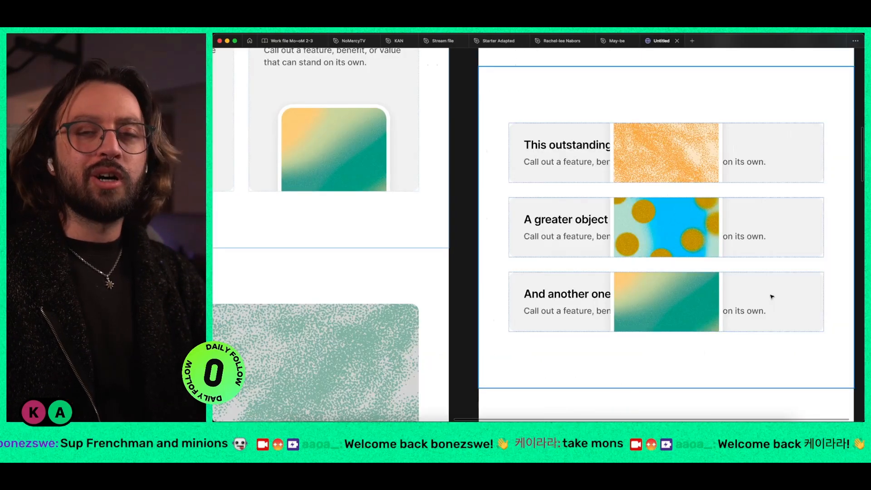
scroll(757, 292, down, 5)
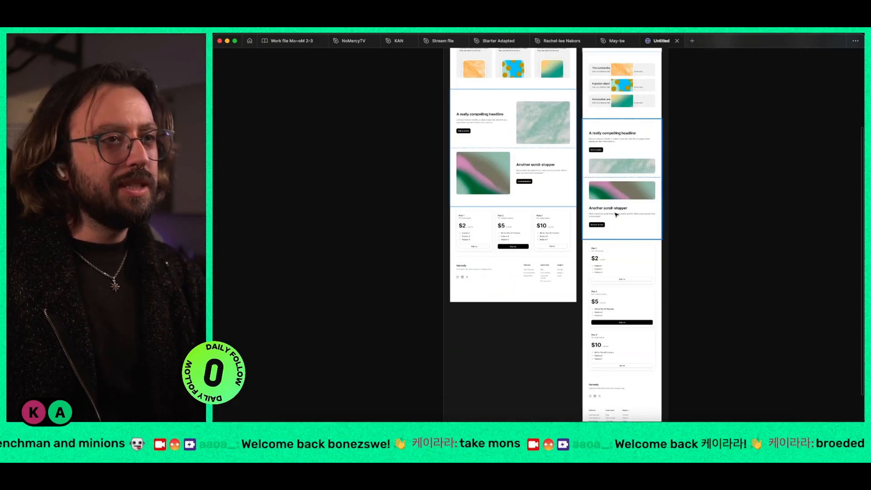
scroll(604, 205, up, 5)
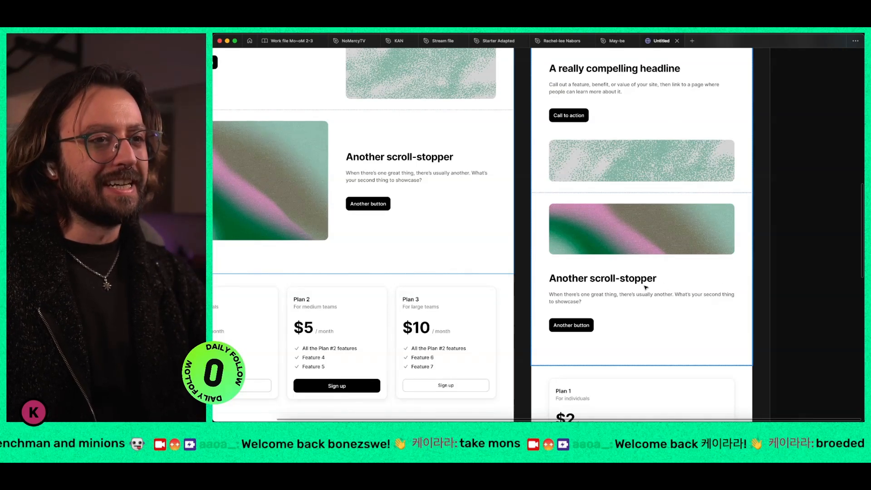
scroll(646, 287, down, 5)
scroll(646, 287, down, 7)
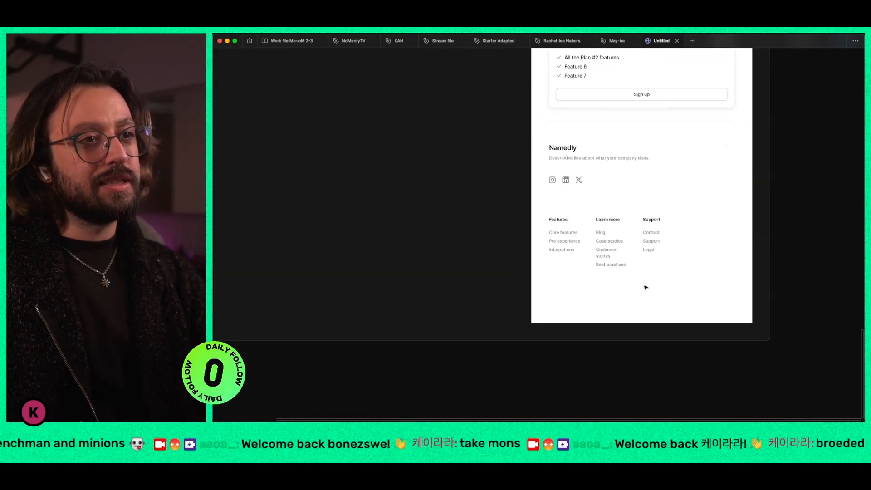
scroll(646, 288, up, 12)
scroll(645, 287, up, 10)
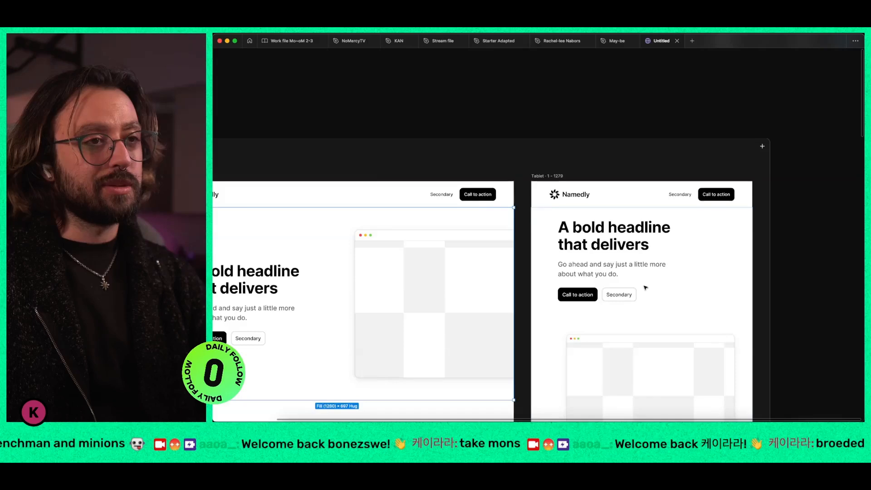
Step: Add a Mobile breakpoint to the Home page
scroll(707, 205, down, 5)
click(707, 204)
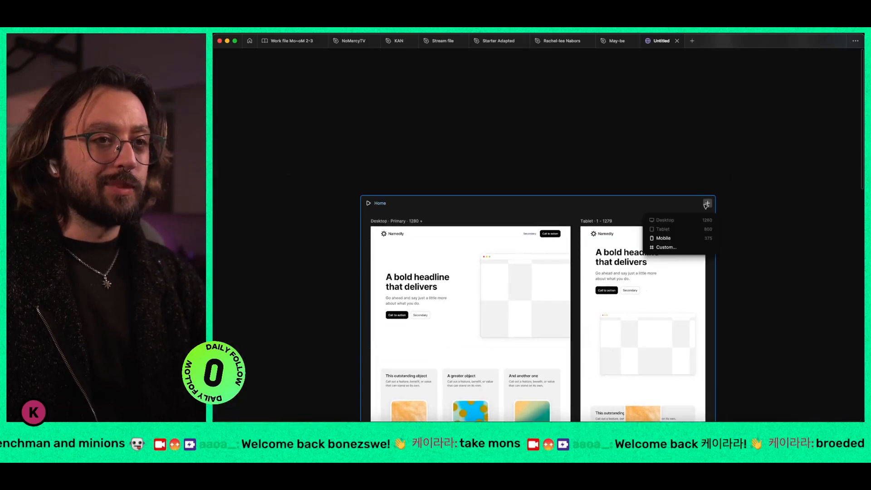
click(698, 236)
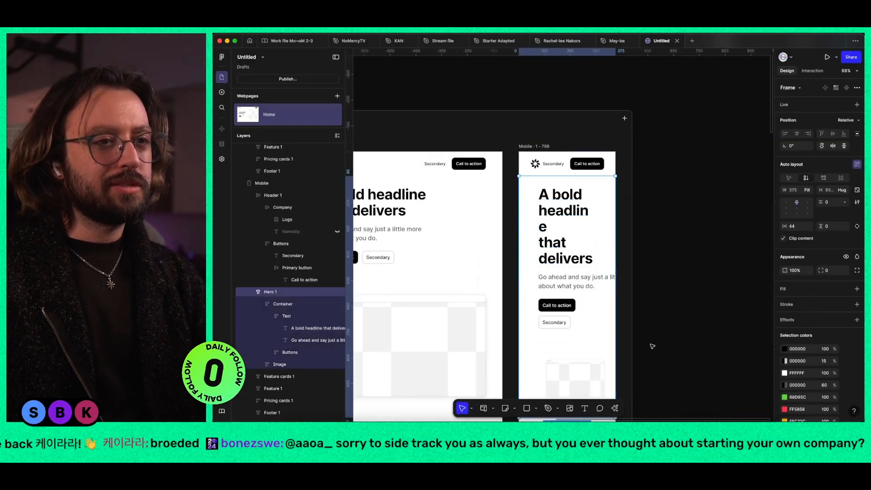
Step: Undo the last hero padding changes and set the horizontal padding of the Mobile hero's container to 0
key(super+z)
key(super+z)
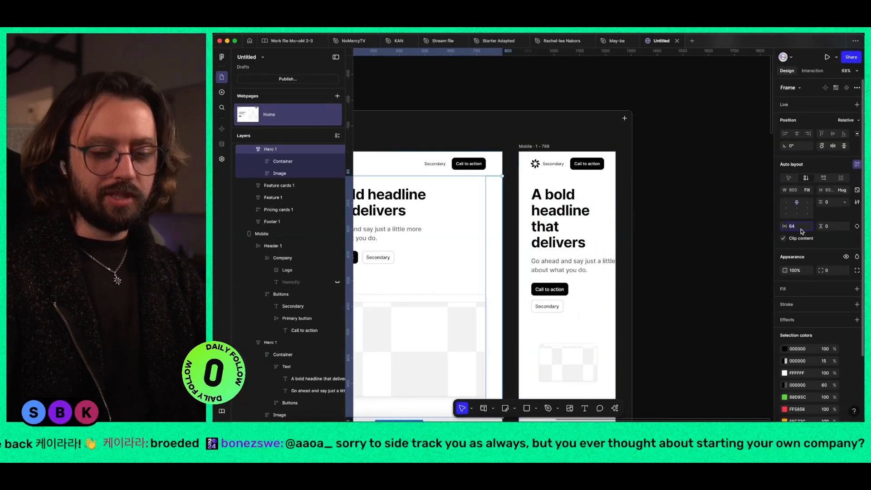
super+click(574, 232)
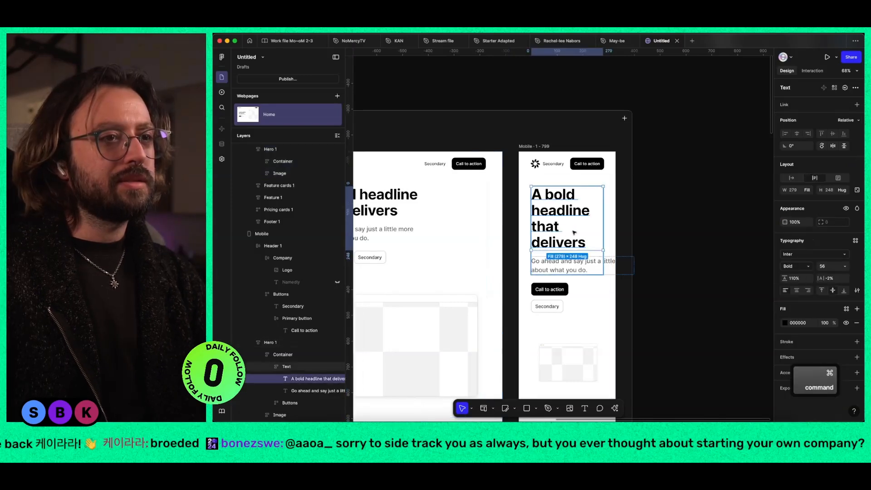
super+click(609, 220)
click(805, 229)
text(0)
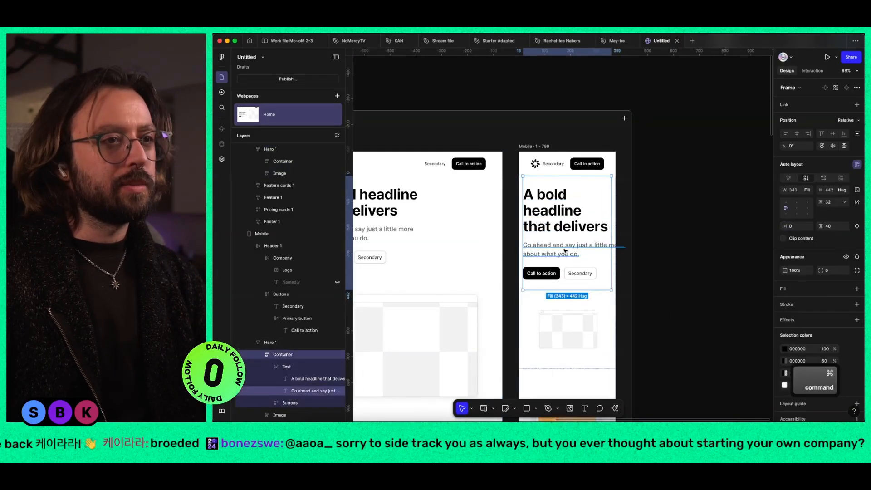
Step: Make the Mobile hero's description text fill the width of its container so the lines wrap inside the frame
super+click(564, 248)
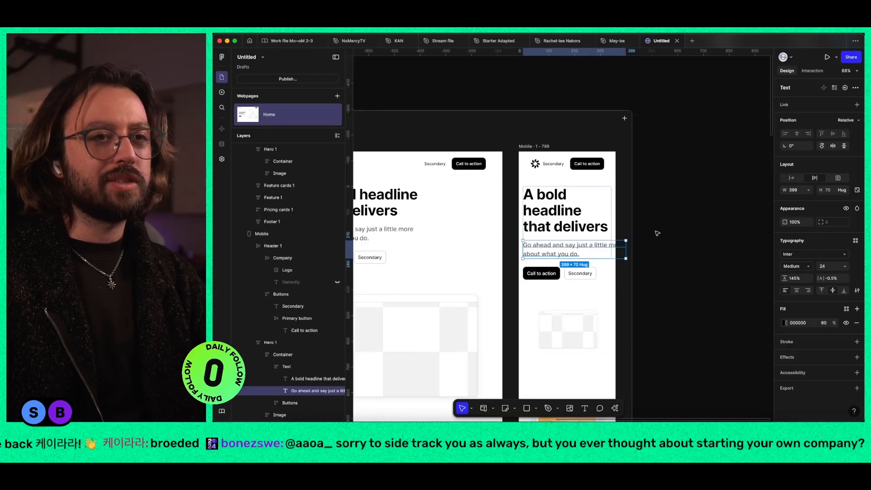
scroll(678, 254, down, 10)
scroll(678, 255, left, 3)
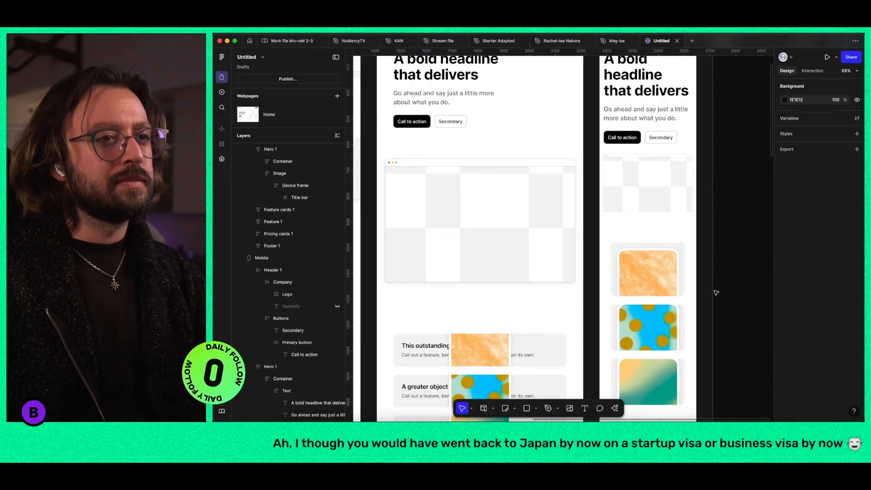
Step: Set the position of the image in the first Mobile feature card to Relative
click(636, 113)
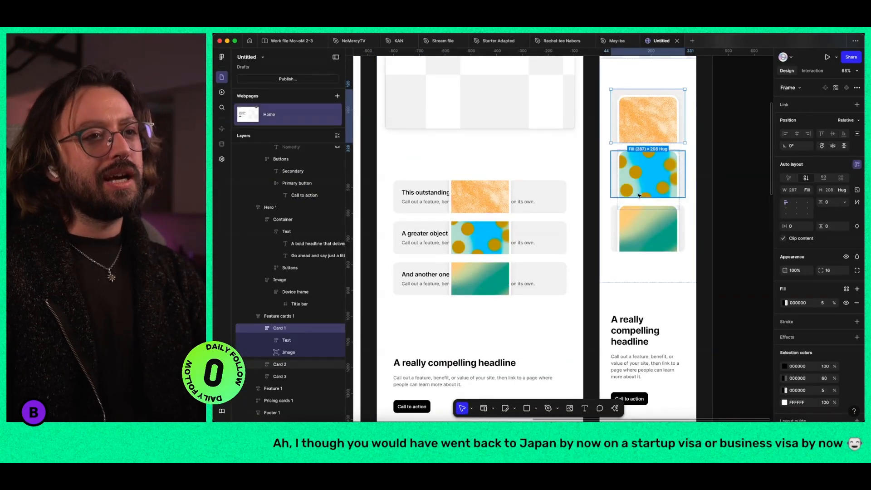
double_click(649, 127)
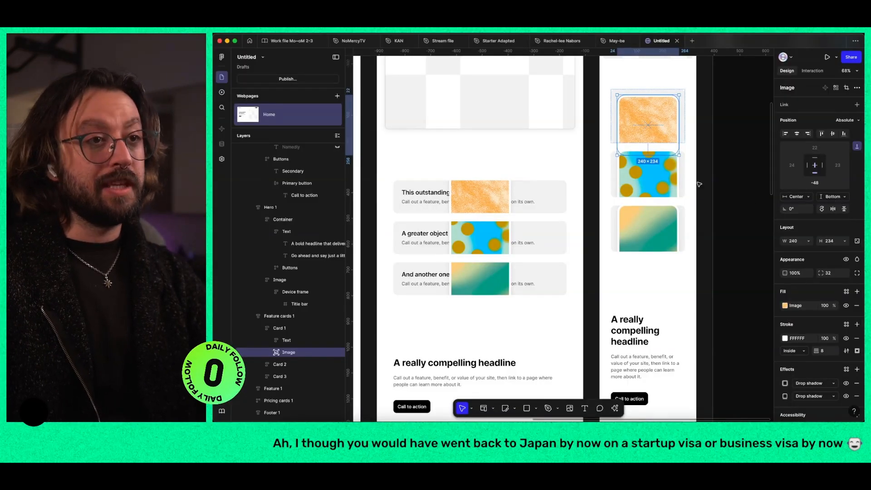
click(682, 119)
double_click(631, 125)
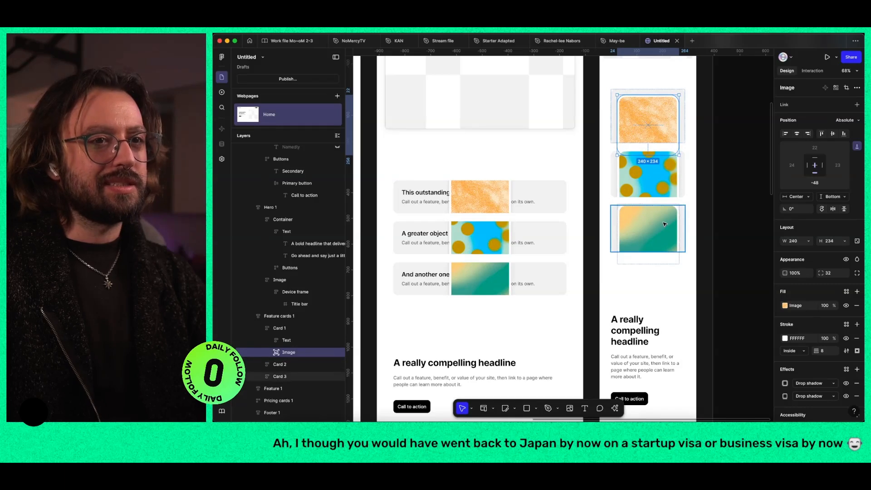
click(846, 120)
click(839, 112)
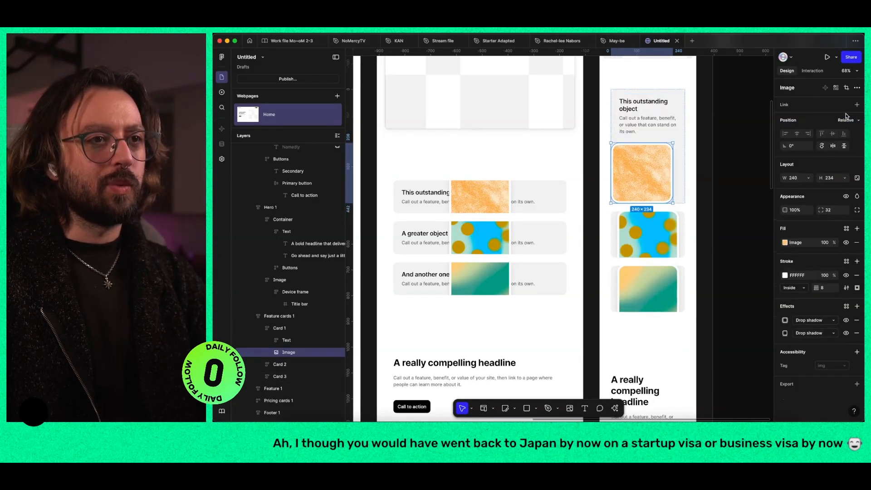
Step: Set the remaining two Mobile feature card images and all three Tablet feature card images to Relative position
super+click(649, 236)
shift+super+click(660, 298)
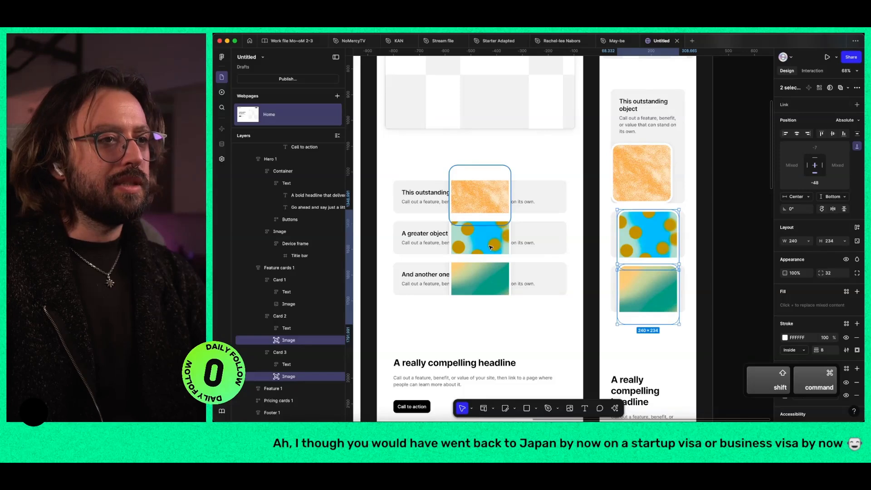
click(846, 120)
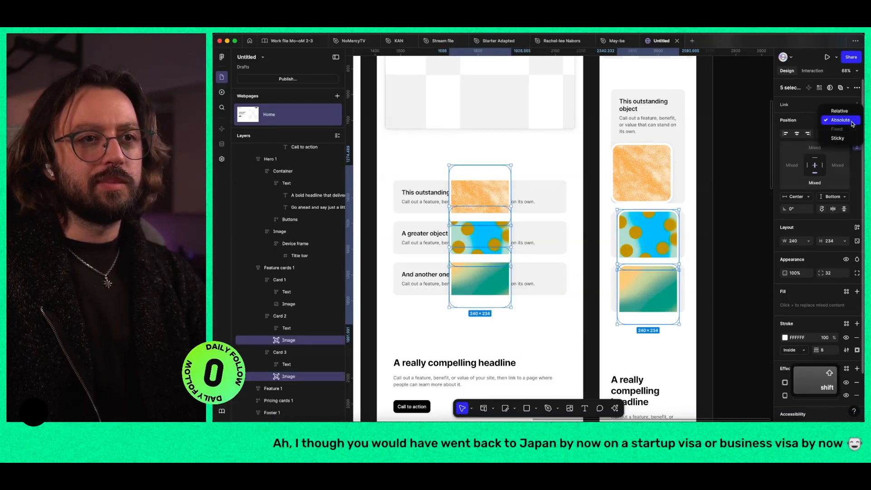
click(846, 112)
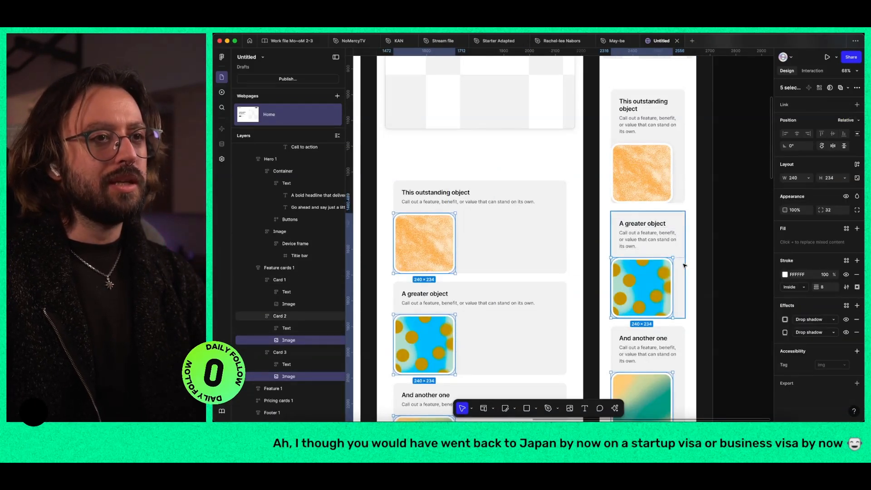
Step: Place the images above the text in the Tablet and Mobile feature cards and align the cards' contents top center
key(Up)
click(652, 176)
key(1)
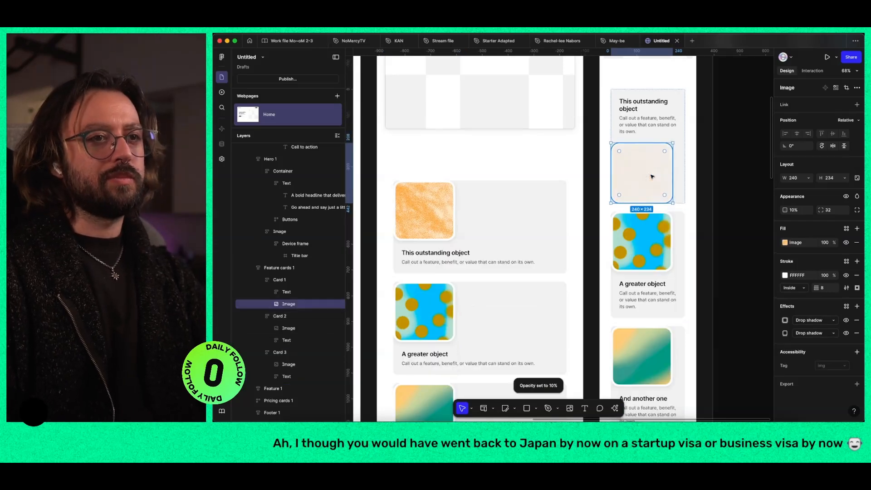
key(shift+Return)
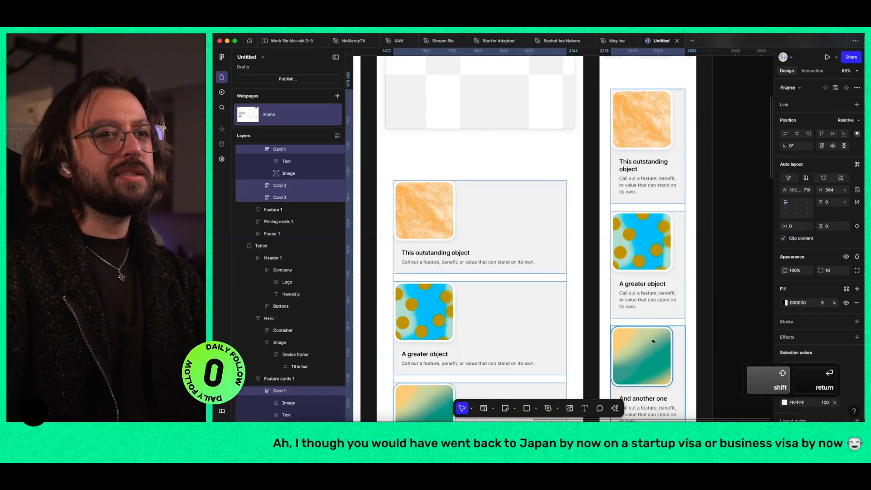
click(796, 203)
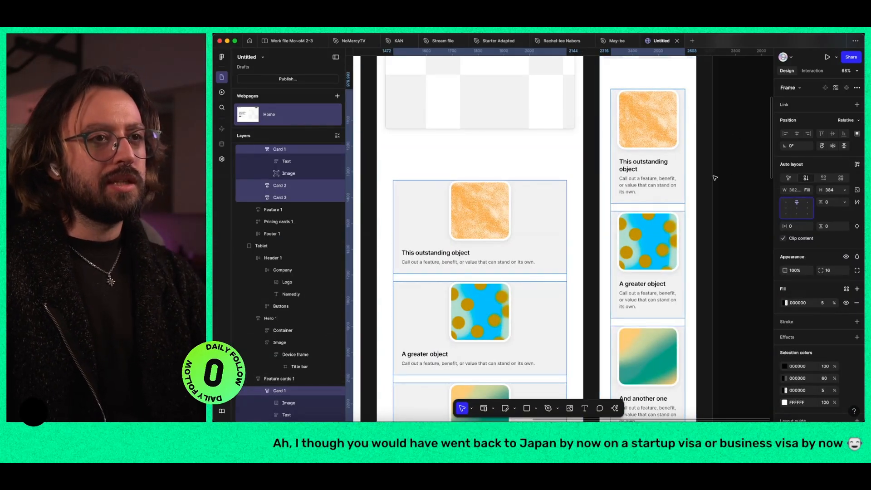
Step: Add space above the image in each of the Tablet and Mobile feature cards
key(super)
super+click(656, 122)
shift+super+click(659, 258)
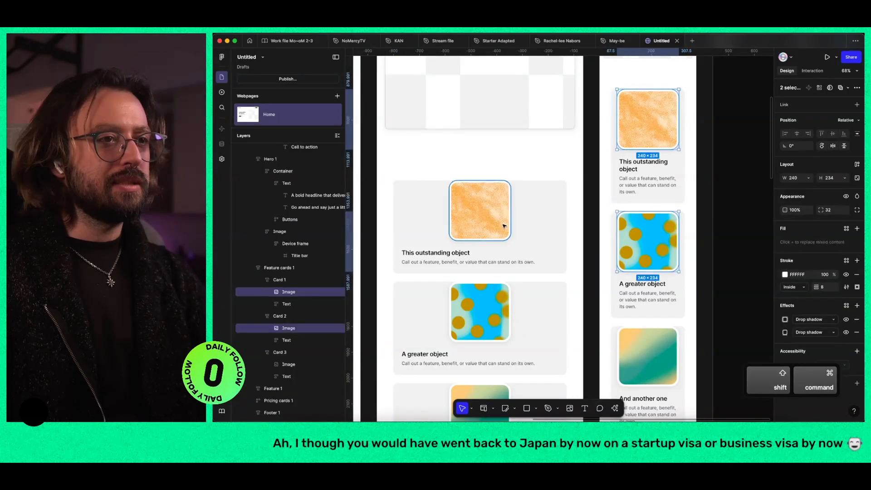
shift+super+click(502, 224)
shift+super+click(480, 311)
shift+super+click(646, 342)
shift+super+click(480, 393)
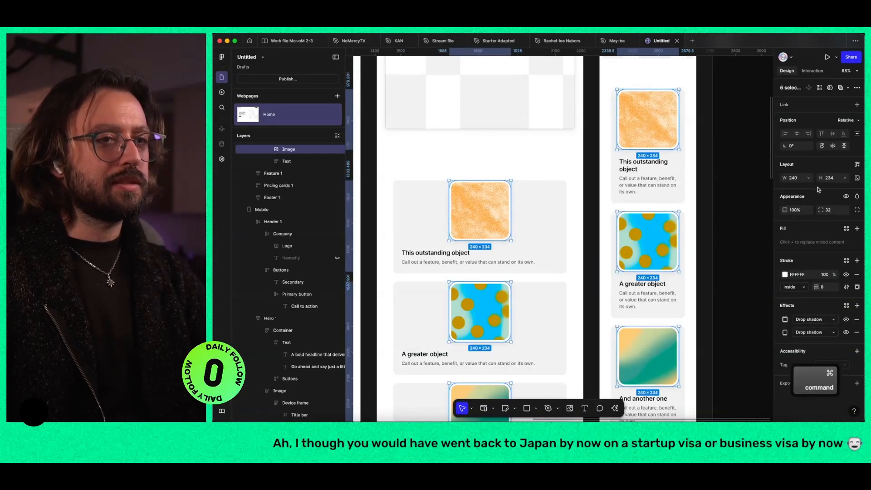
click(857, 137)
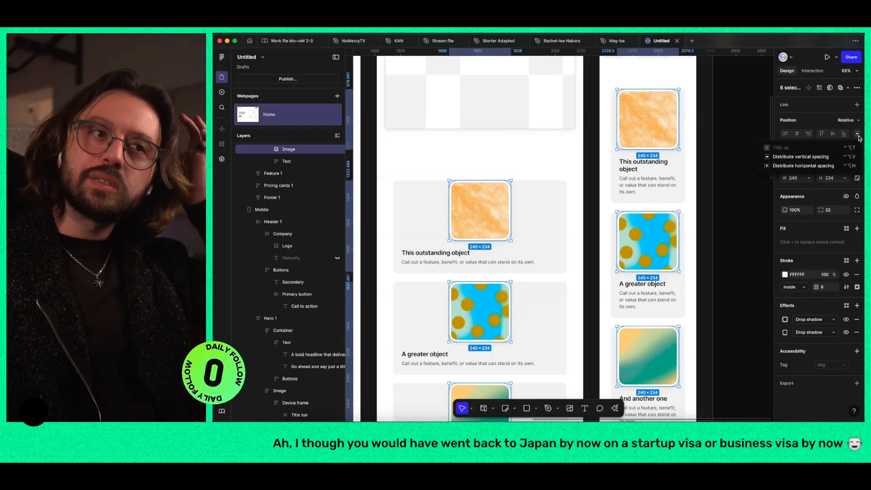
click(844, 178)
key(shift+Return)
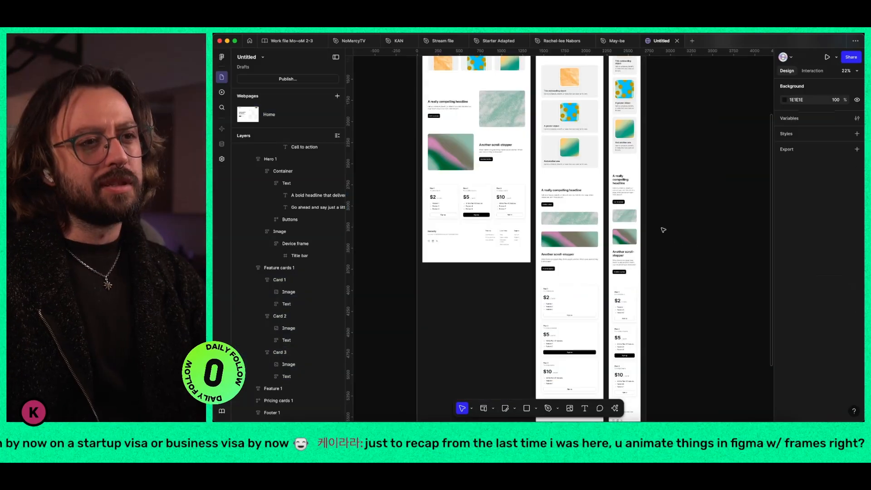
Step: Publish the untitled site to its default Figma web address
scroll(663, 230, down, 5)
scroll(659, 231, up, 5)
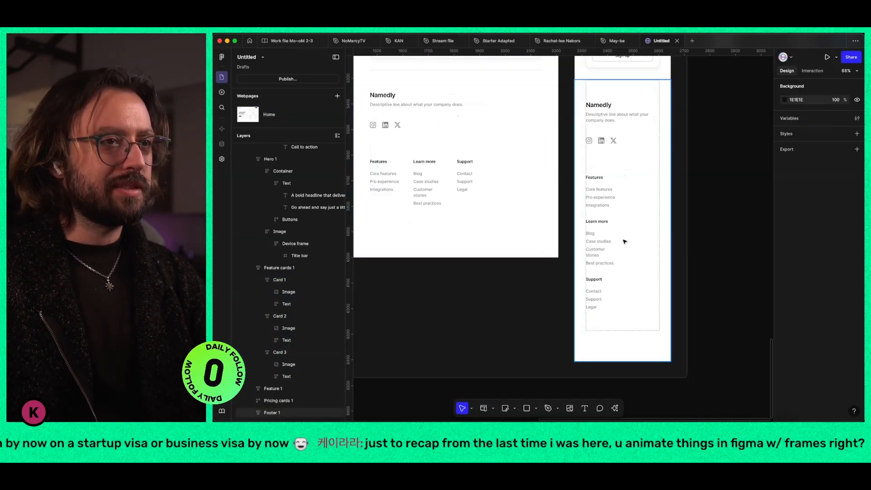
scroll(615, 234, down, 5)
scroll(630, 253, up, 10)
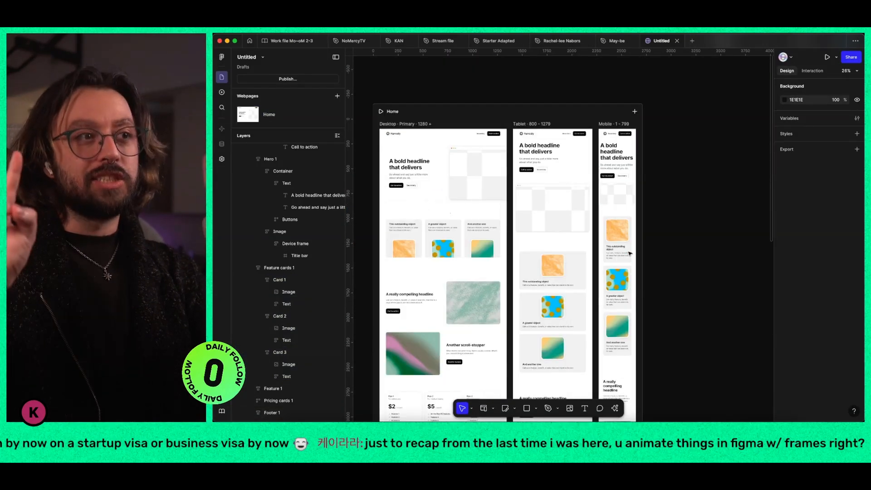
click(315, 80)
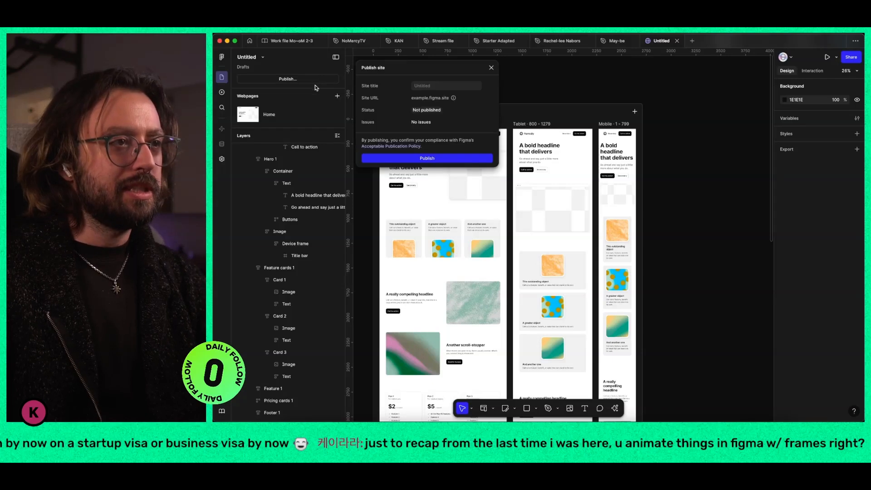
click(427, 158)
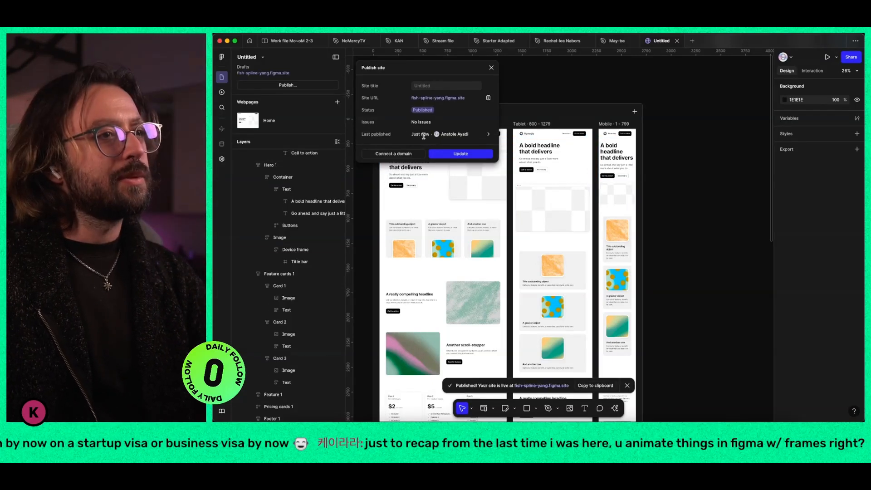
Step: Open the site's domain settings and start connecting a custom domain
click(394, 154)
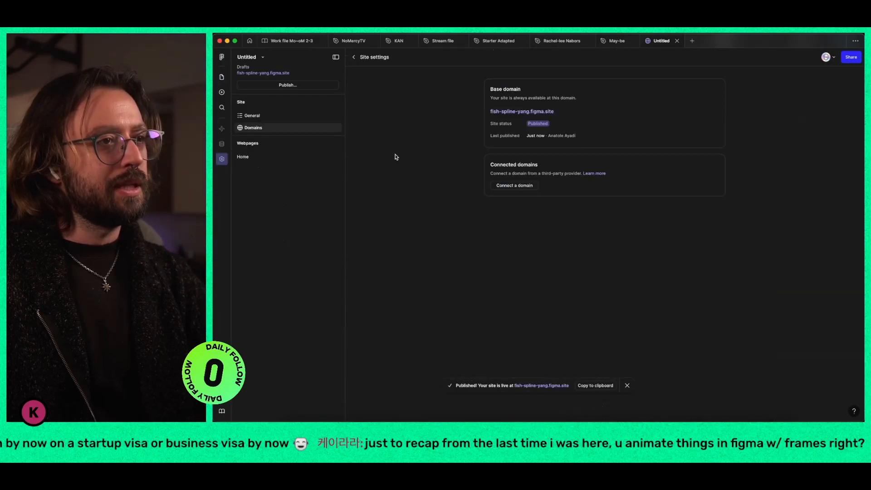
click(509, 186)
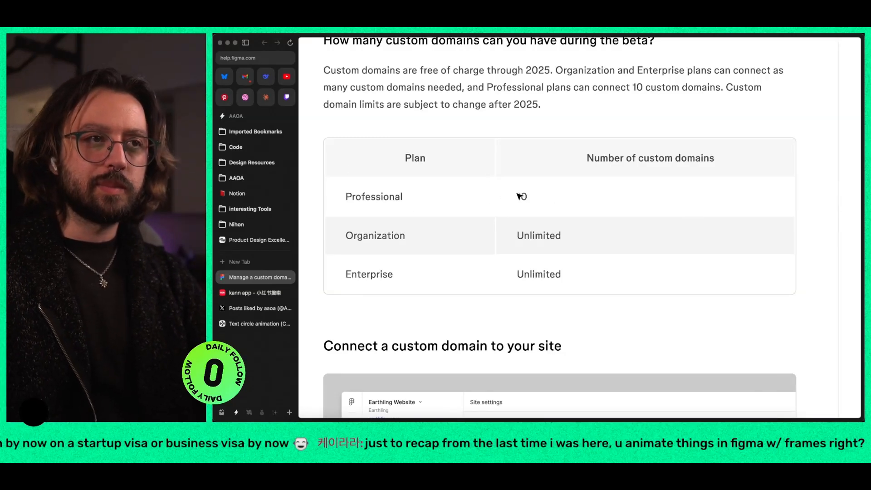
Step: Read the custom domain help article in the web browser, covering plan limits, the connection process, troubleshooting and frequently asked questions
scroll(519, 195, down, 3)
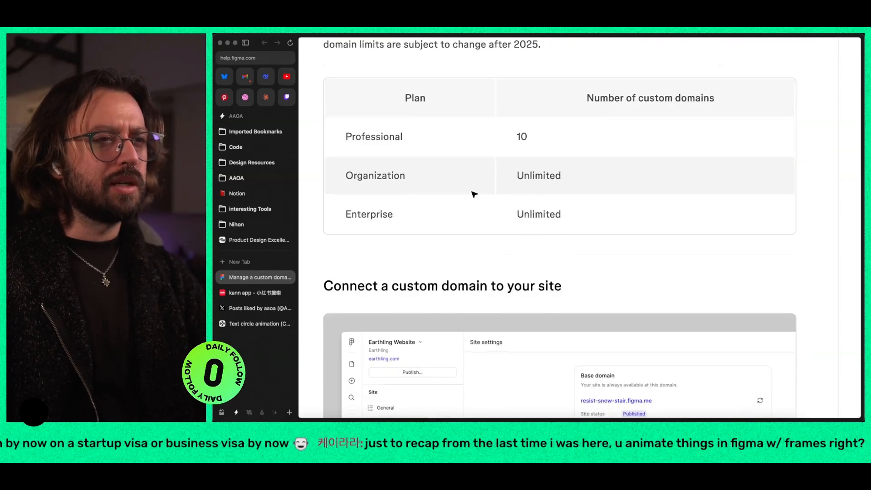
scroll(534, 217, down, 5)
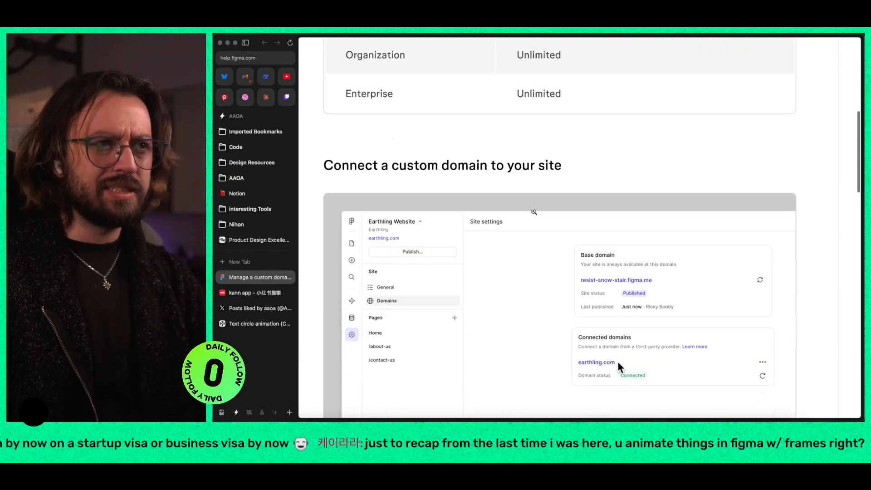
scroll(493, 221, down, 5)
scroll(493, 223, down, 10)
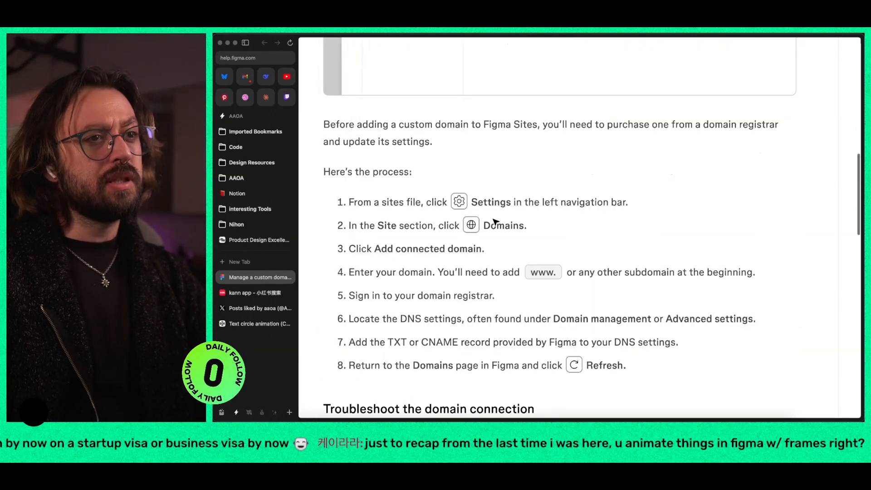
scroll(496, 221, down, 10)
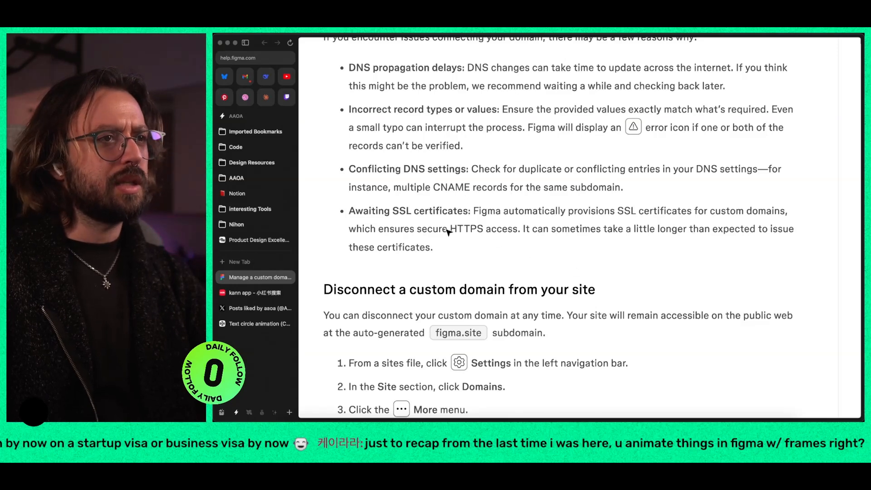
scroll(563, 255, down, 14)
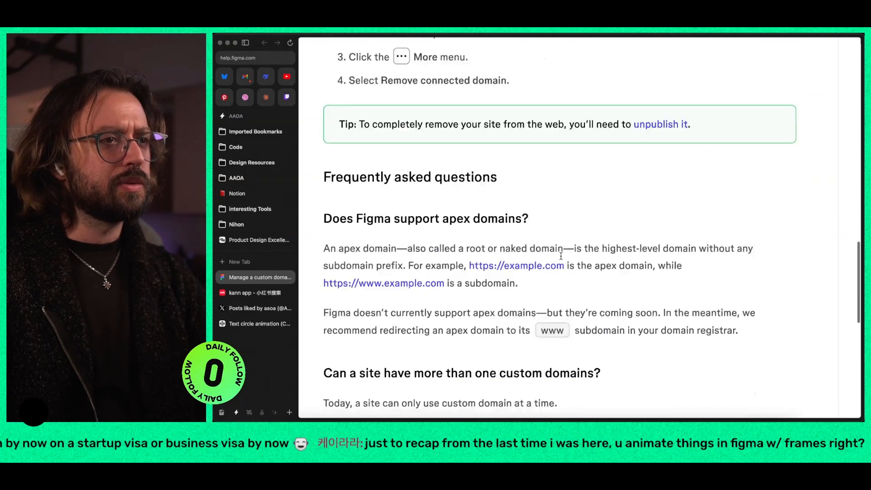
scroll(562, 256, down, 4)
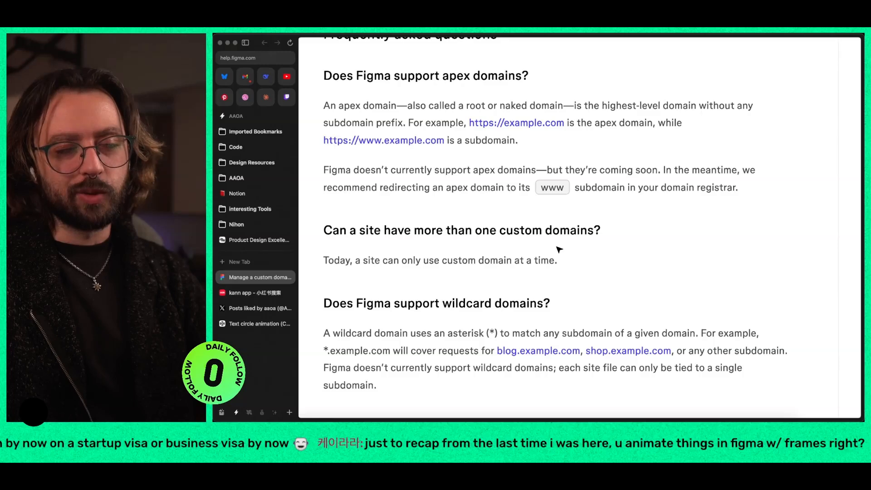
scroll(559, 249, down, 3)
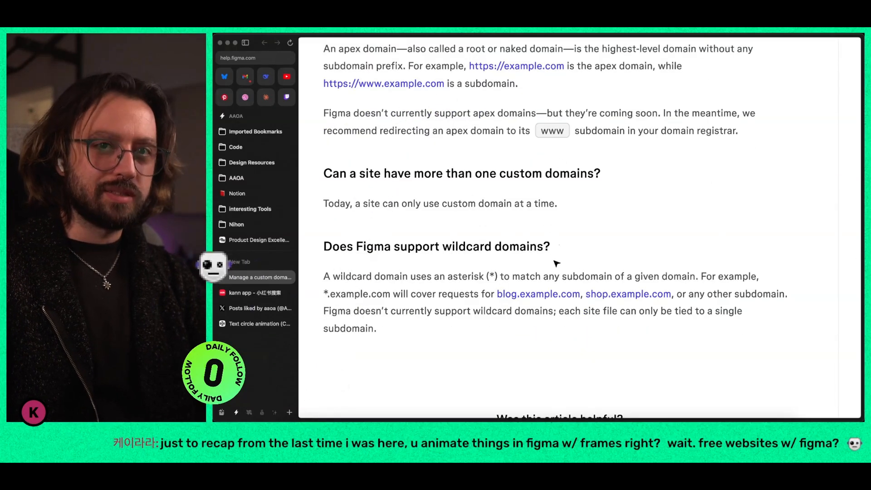
scroll(542, 261, up, 20)
scroll(501, 256, down, 5)
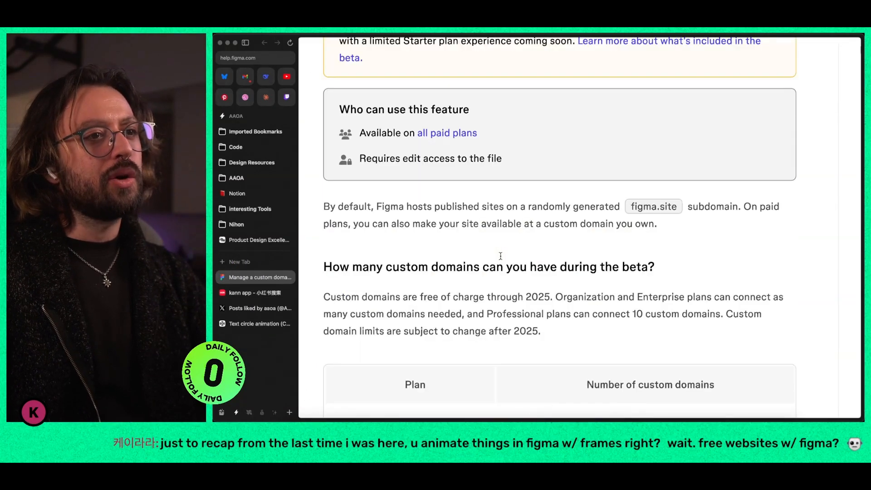
scroll(501, 255, down, 3)
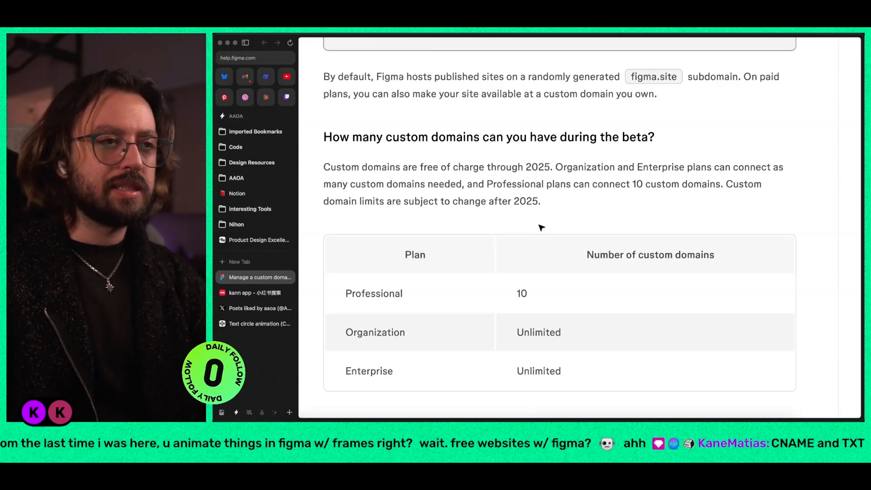
Step: Reread the help article's section on how many custom domains each plan allows during the beta
scroll(522, 219, down, 1)
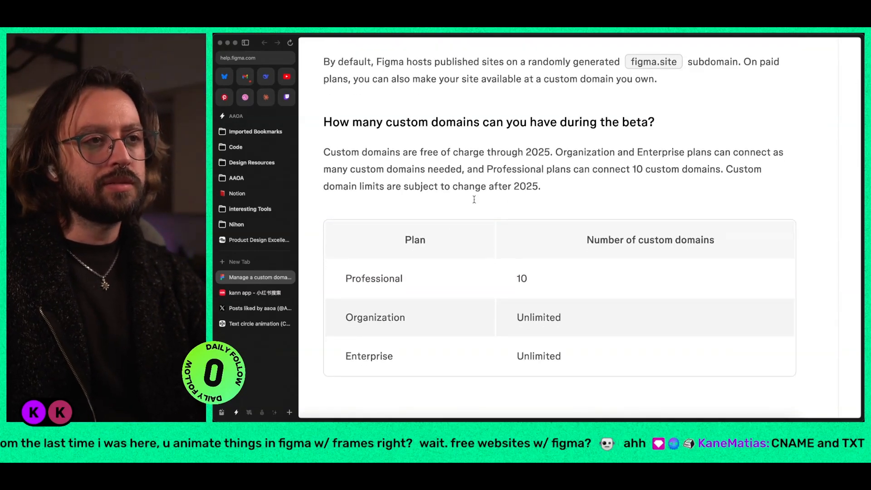
scroll(475, 200, up, 5)
scroll(510, 235, down, 3)
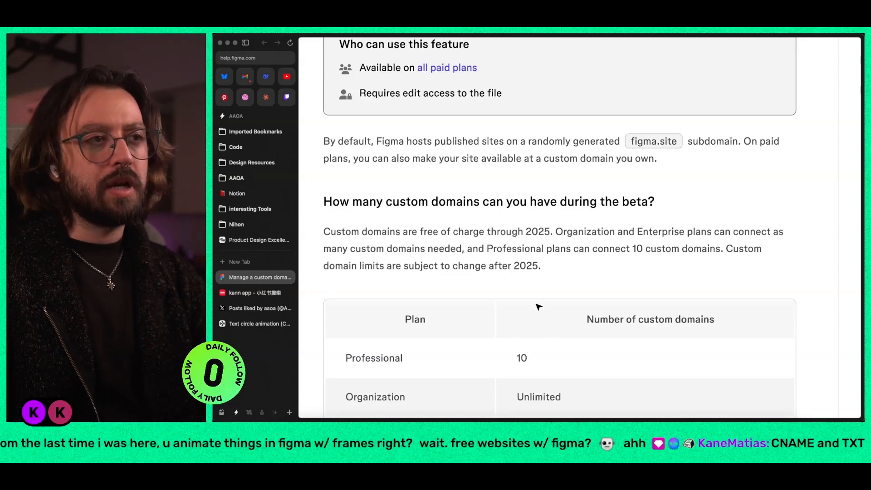
scroll(502, 278, up, 3)
Step: Switch back to Figma, open the published site in the browser and review the page down to its pricing cards
key(super+Tab)
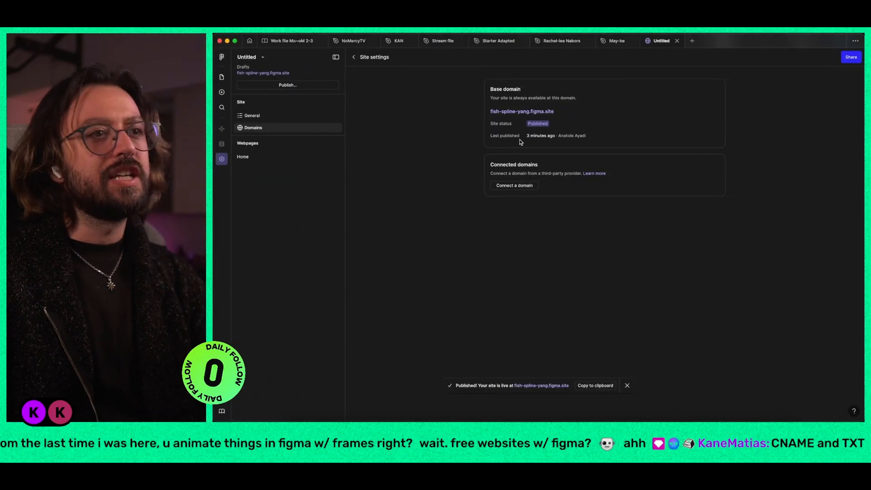
click(521, 111)
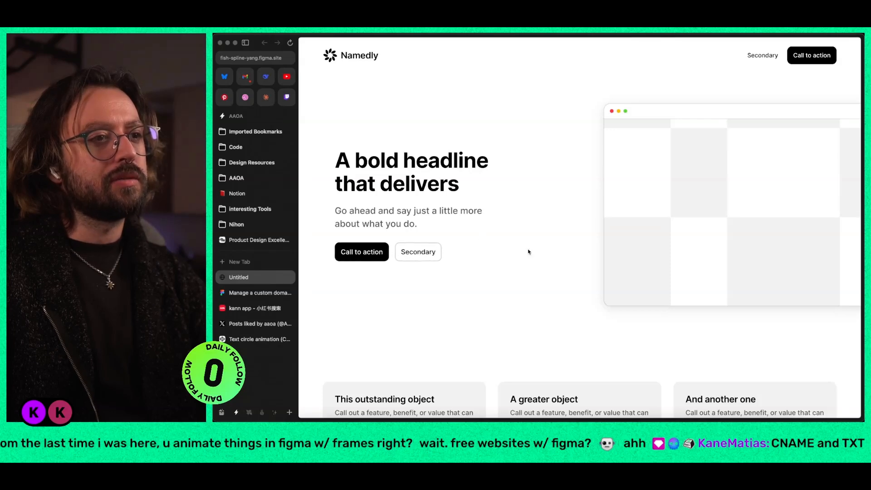
scroll(529, 252, down, 15)
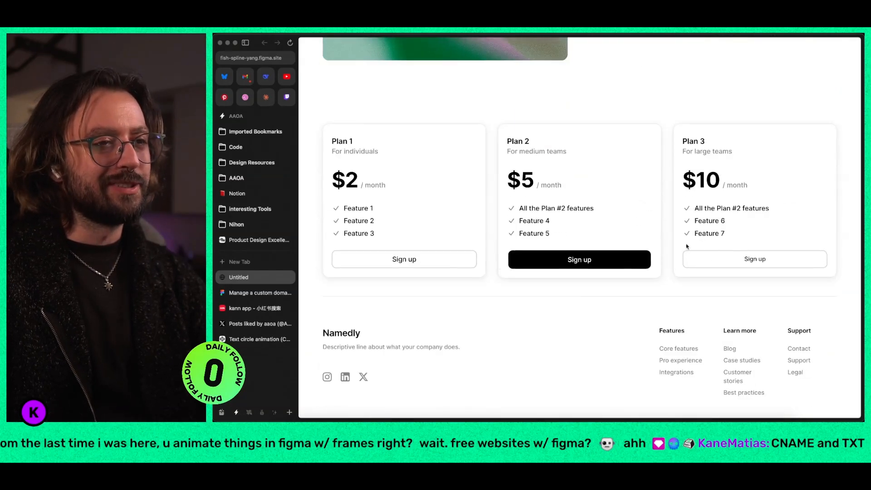
drag(687, 238, 699, 206)
click(669, 181)
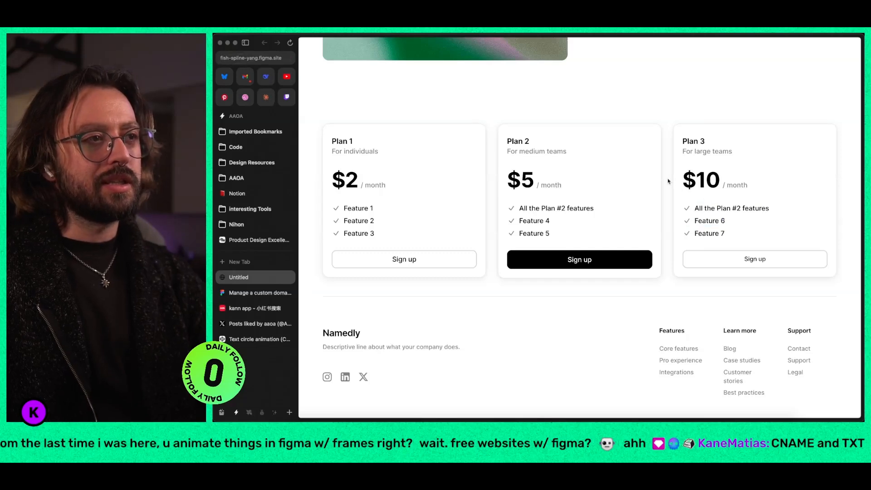
Step: Open the developer tools docked below the live page, hide the browser sidebar and inspect the "For individuals" text in the Plan 1 card
key(alt+super+c)
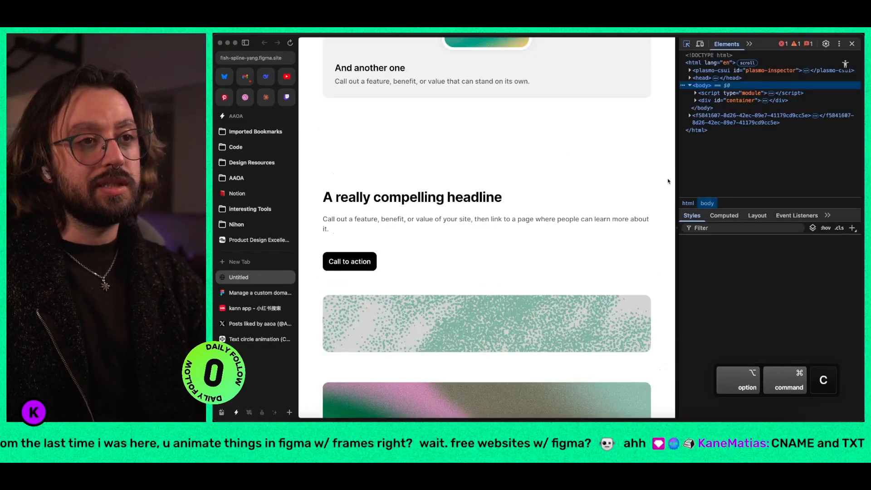
key(super+s)
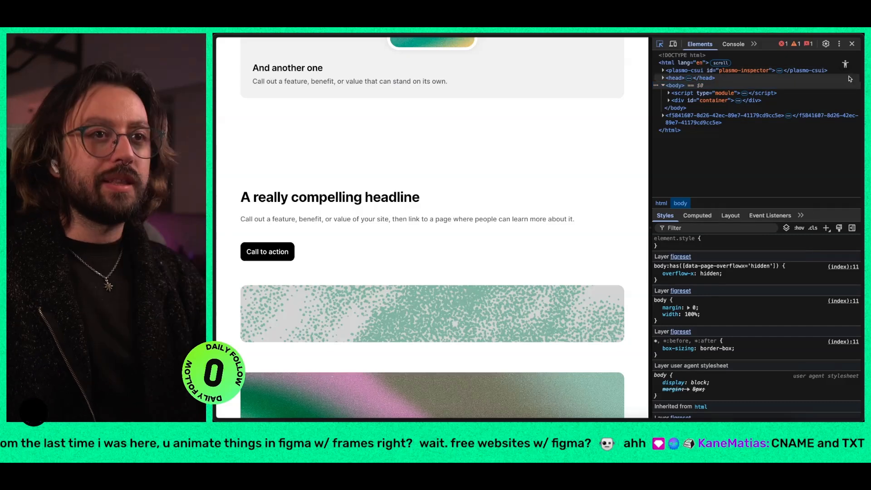
click(842, 47)
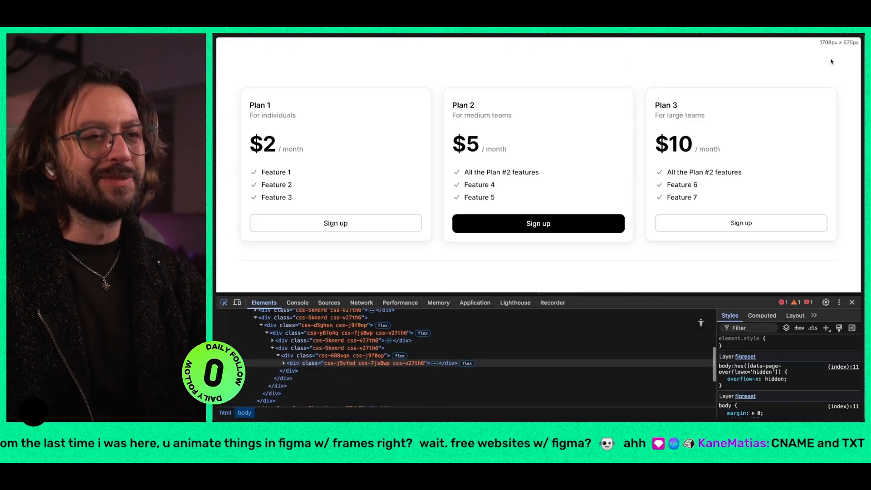
click(831, 59)
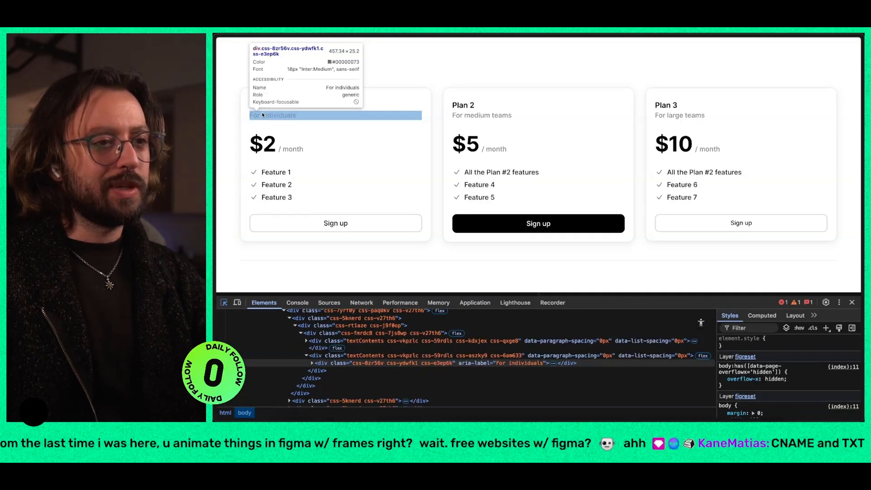
click(262, 113)
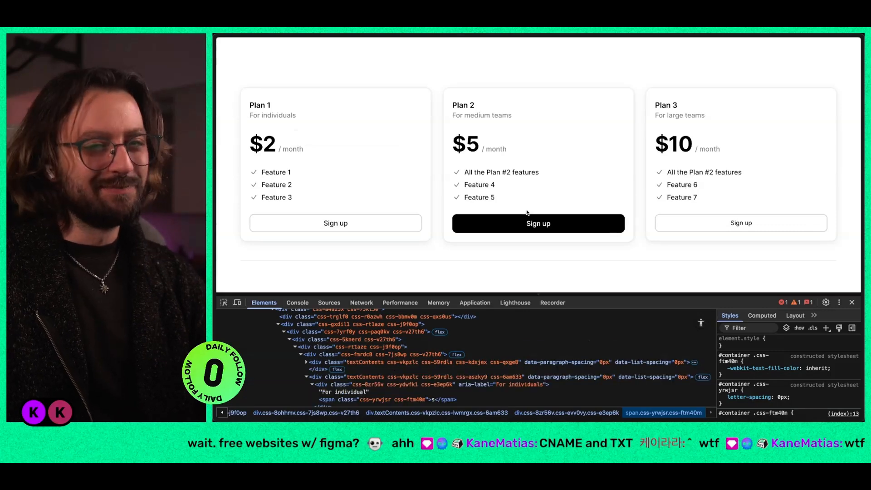
Step: Inspect the description below "Another scroll-stopper" and expand its div to examine the markup
scroll(528, 212, up, 5)
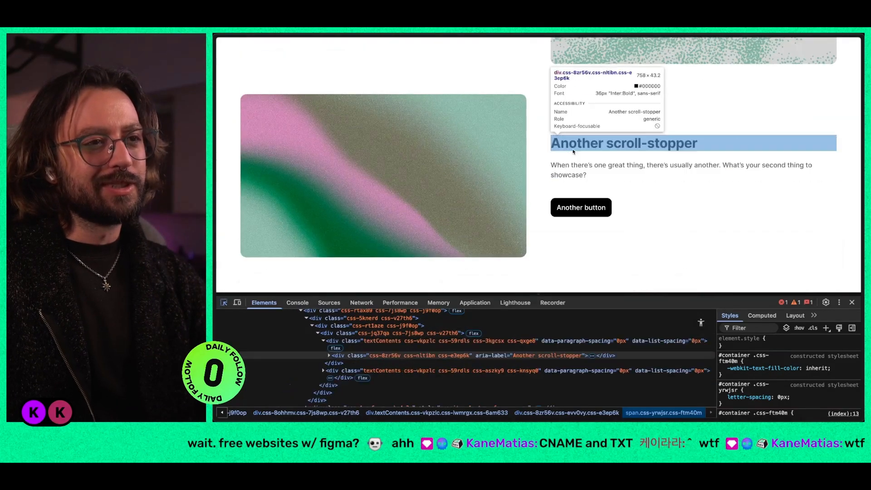
click(573, 165)
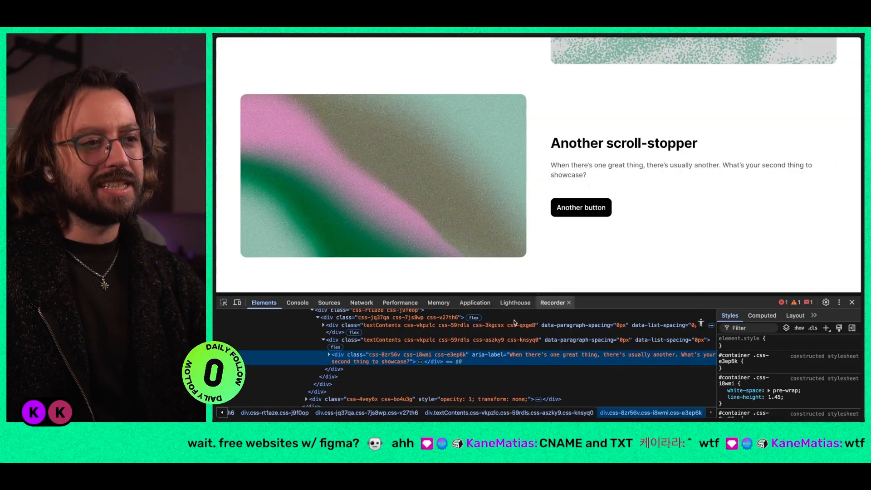
click(330, 355)
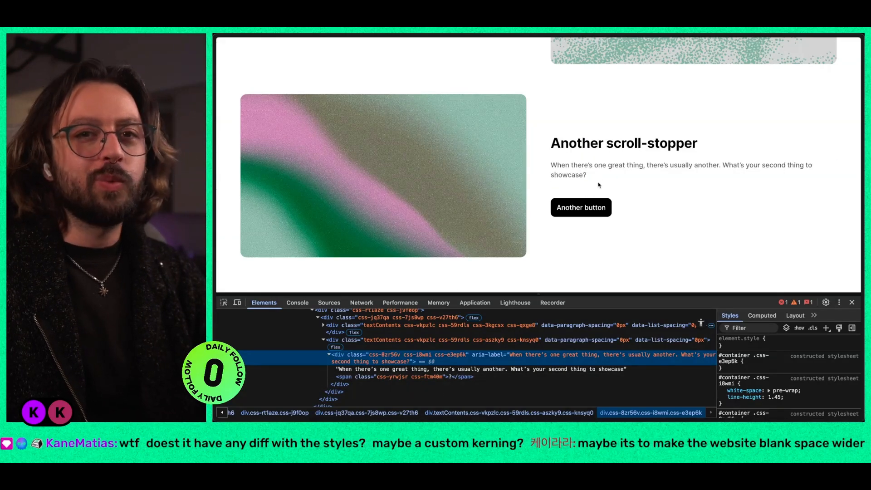
Step: Inspect the hero headline and expand the divs of both its lines to examine how the text is split
scroll(598, 185, up, 20)
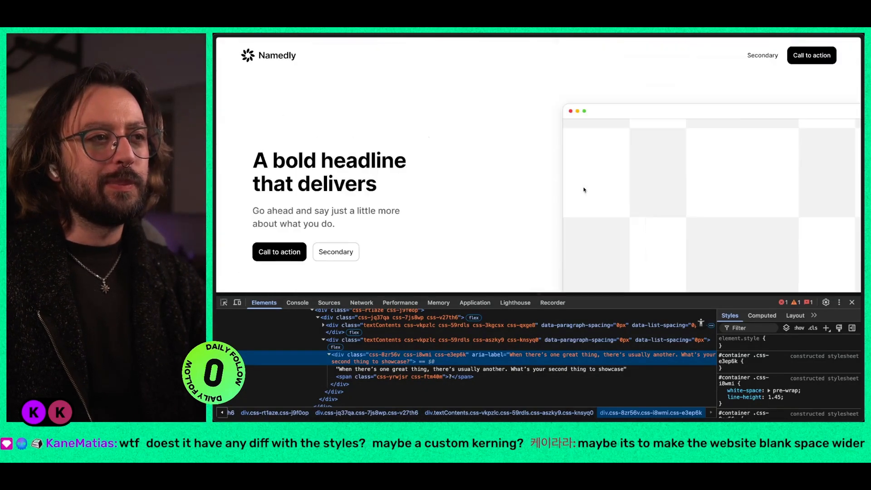
key(super+shift+c)
click(358, 186)
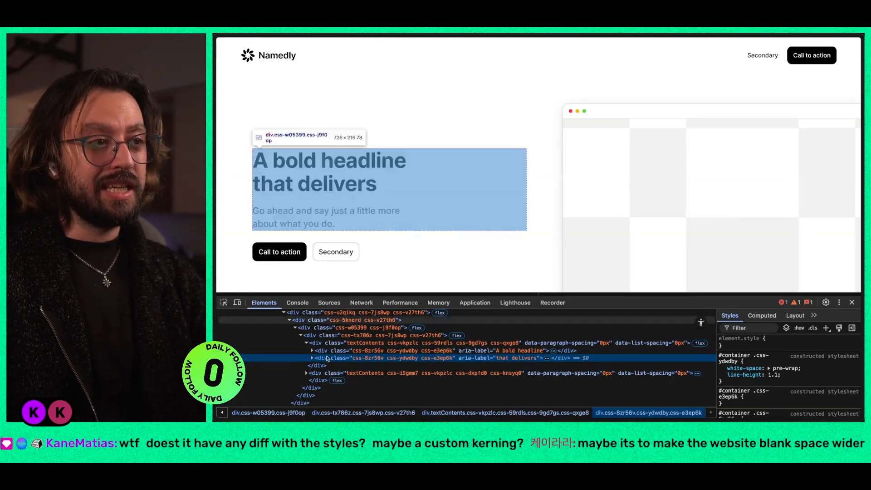
click(312, 358)
click(312, 351)
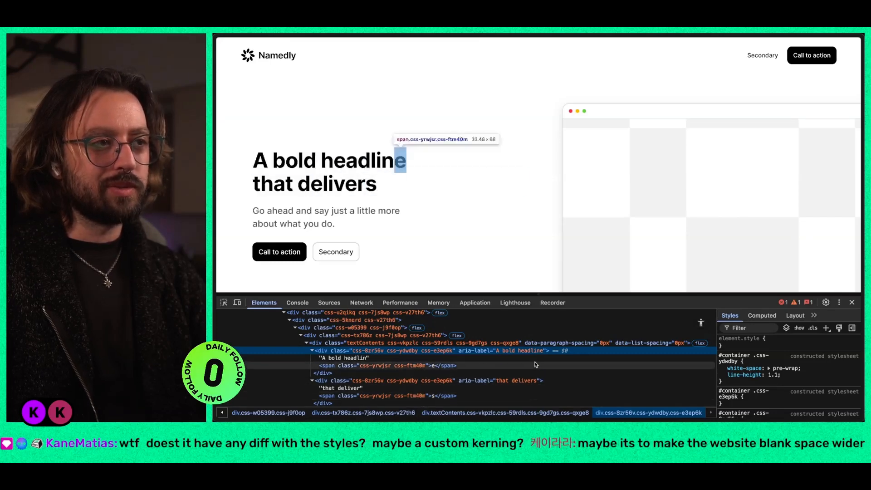
Step: Inspect the hero's supporting paragraph and expand its div to examine the markup
click(224, 302)
click(291, 223)
key(Right)
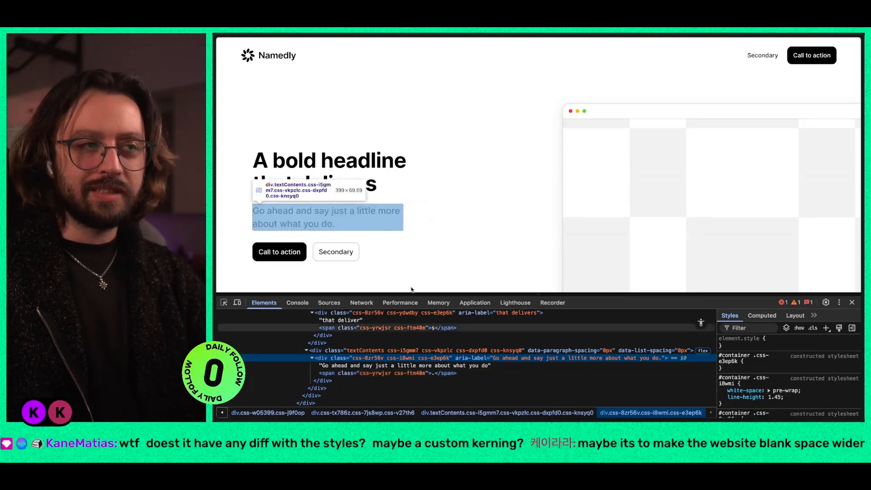
scroll(401, 366, up, 3)
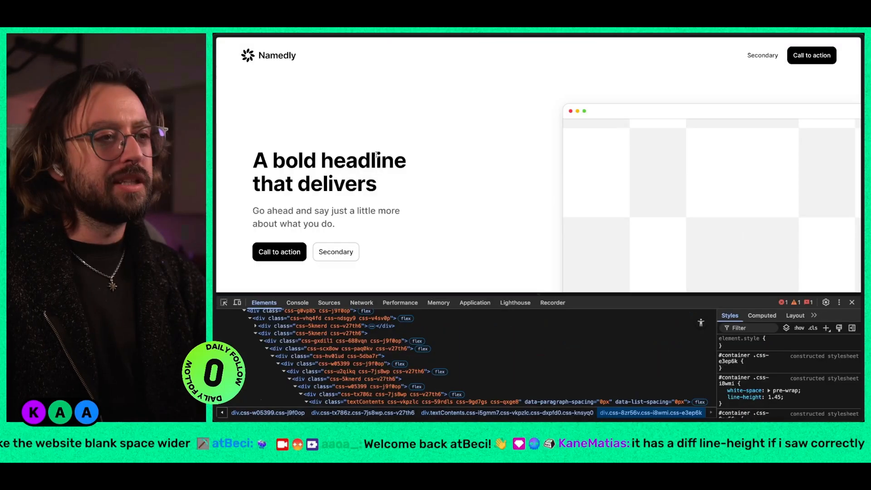
Step: Inspect the span around the last letter of "that delivers" and compare its styles with those of its parent div
key(ctrl+shift+c)
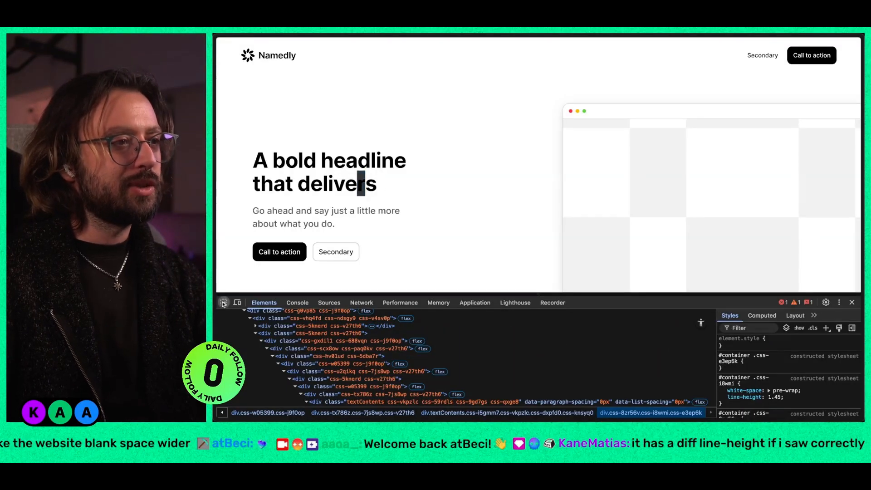
click(363, 183)
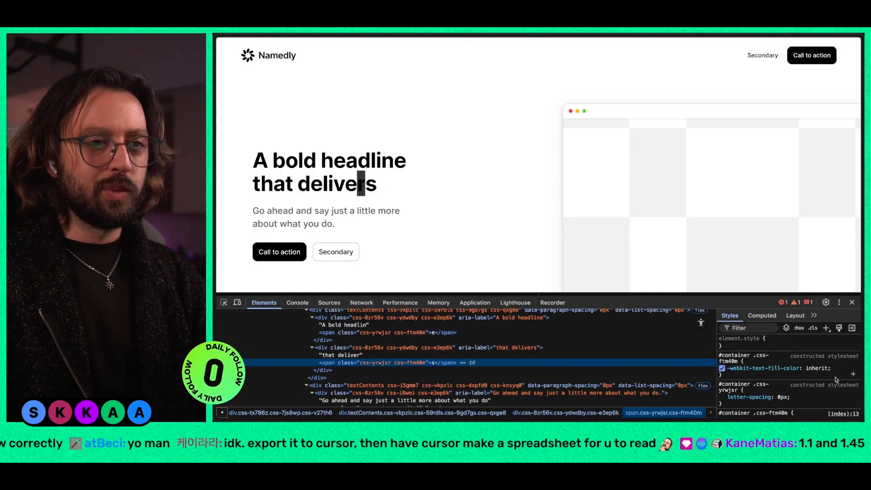
click(410, 347)
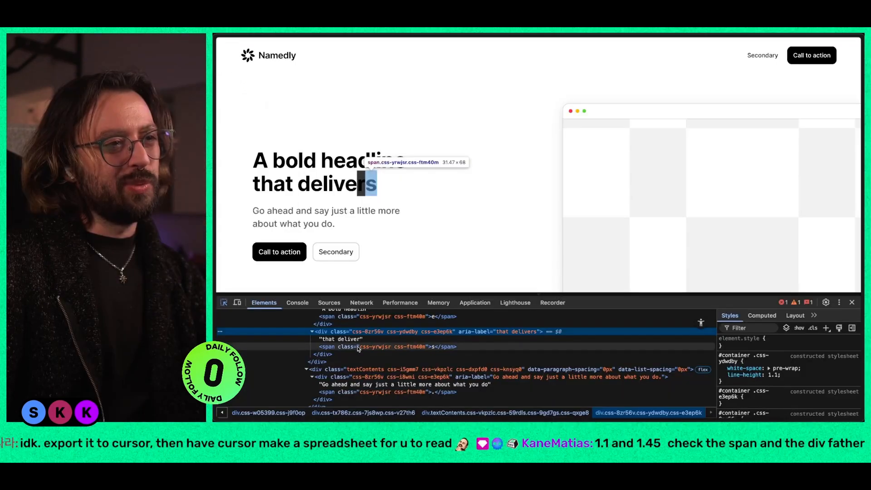
scroll(355, 317, up, 3)
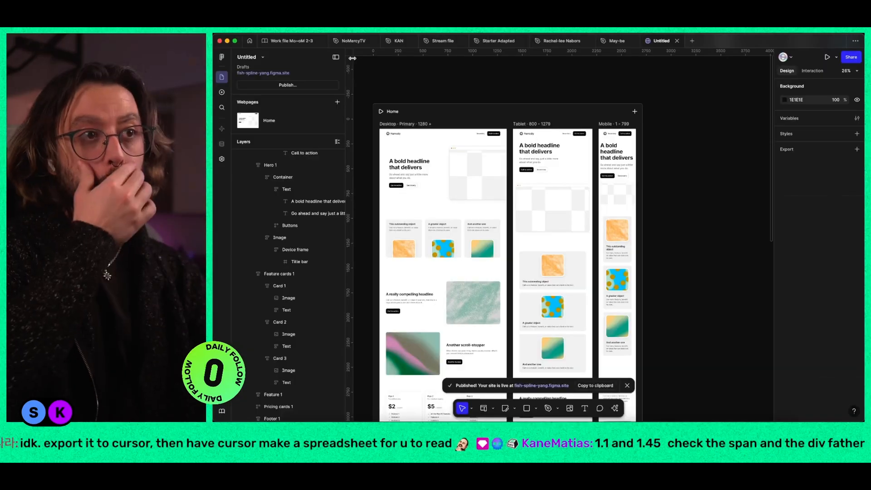
Step: Switch to Figma and set the accessibility tag of the desktop hero headline to h1
super+click(407, 166)
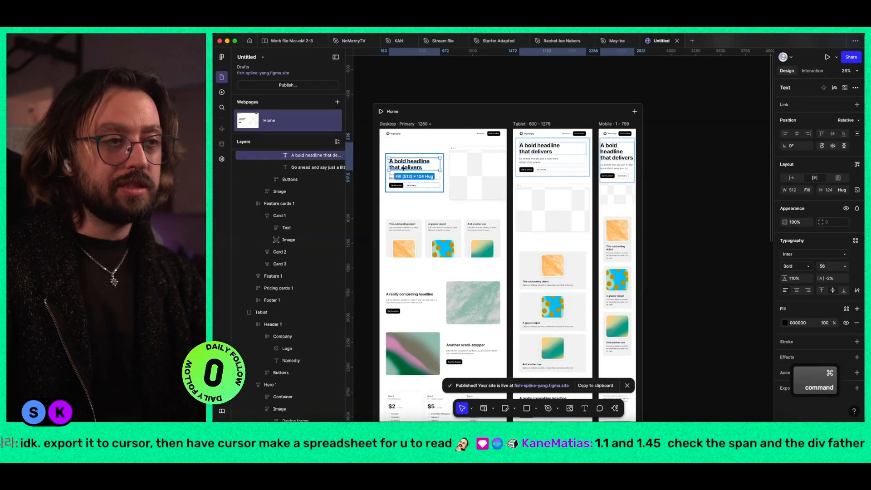
scroll(406, 168, up, 5)
scroll(370, 162, up, 5)
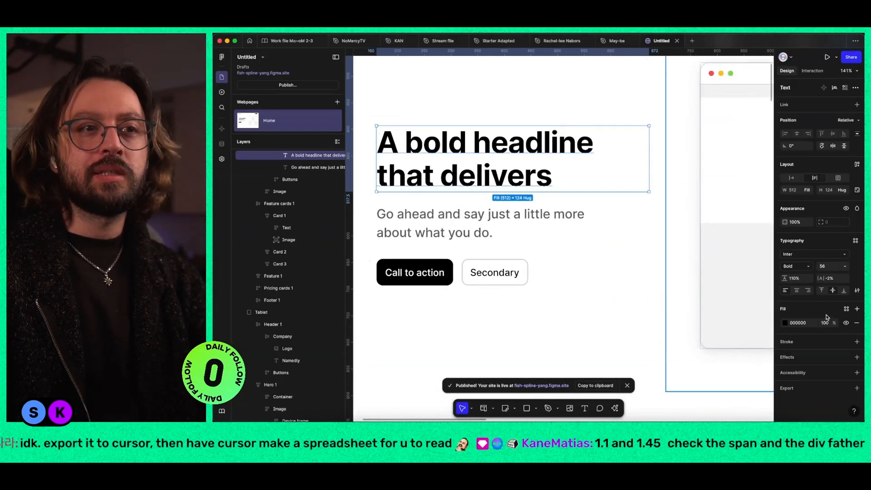
click(857, 373)
click(833, 386)
click(829, 403)
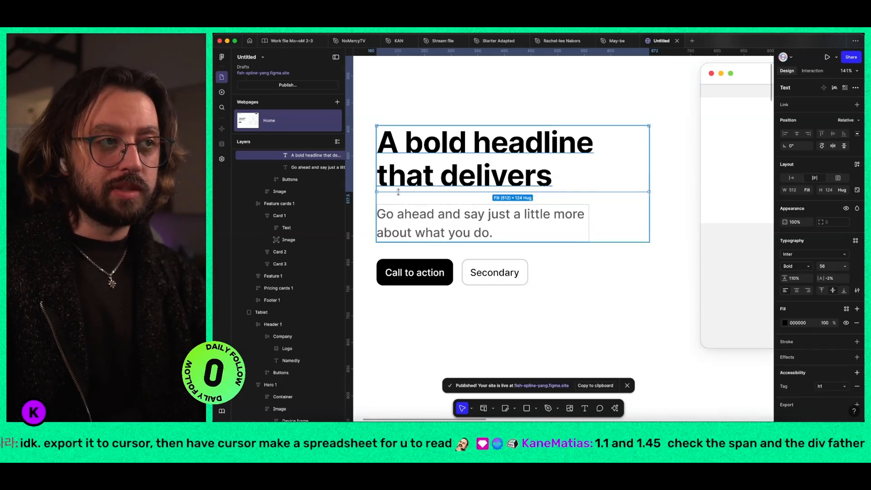
Step: Set the accessibility tag of the desktop hero's supporting paragraph to p
super+click(411, 216)
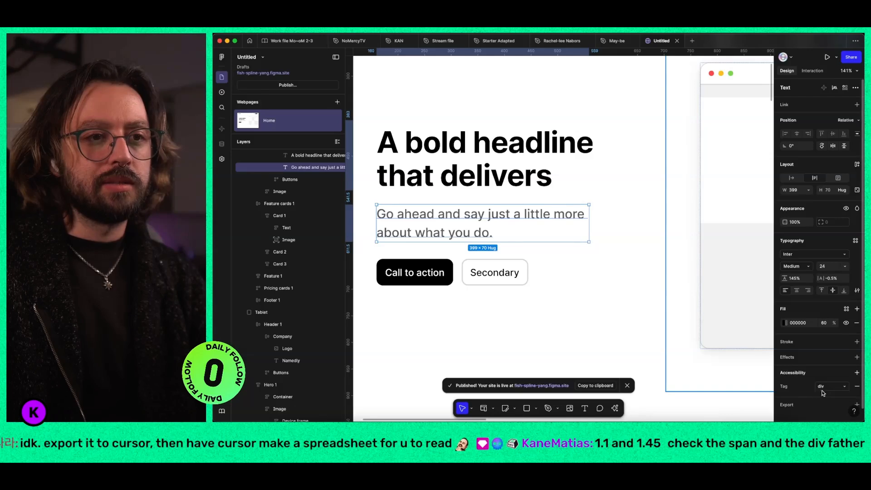
click(831, 387)
click(829, 396)
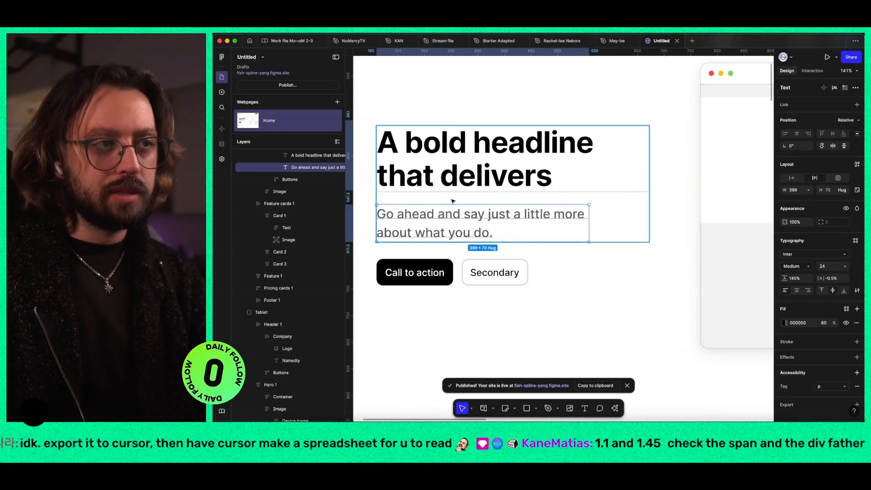
Step: Append "zXX" after "that delivers" in the hero headline and update the published site
double_click(494, 182)
text(z)
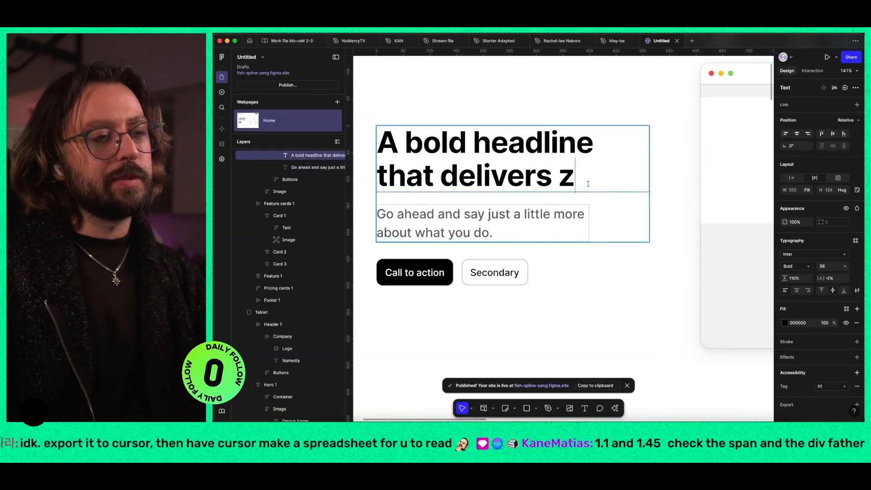
text(XX)
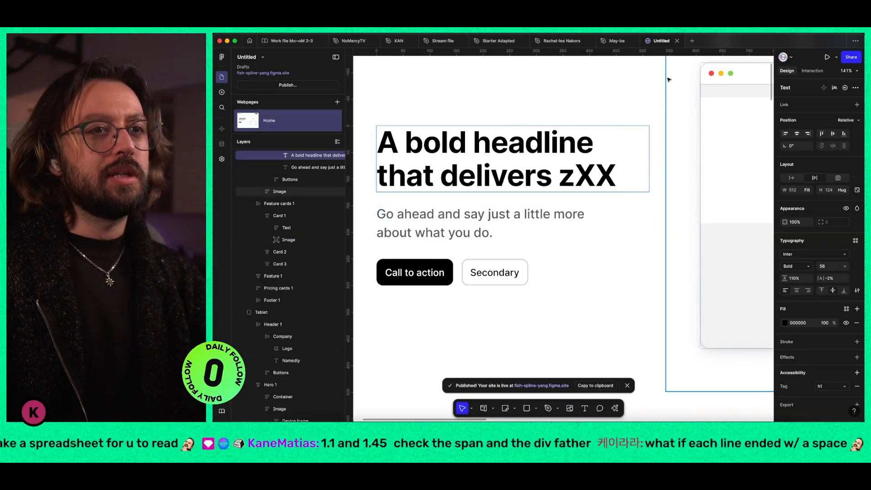
click(270, 86)
click(461, 154)
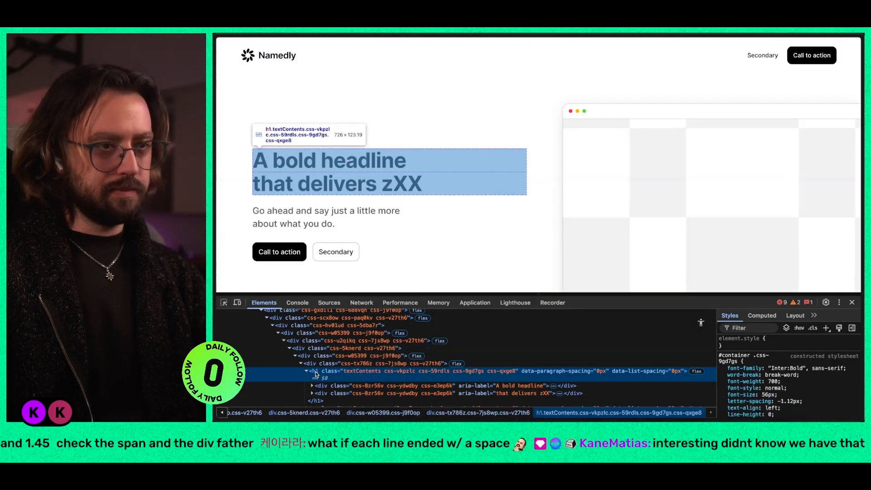
Step: Examine the updated h1 markup on the live page and expand the div of its "that delivers zXX" line
scroll(316, 374, down, 2)
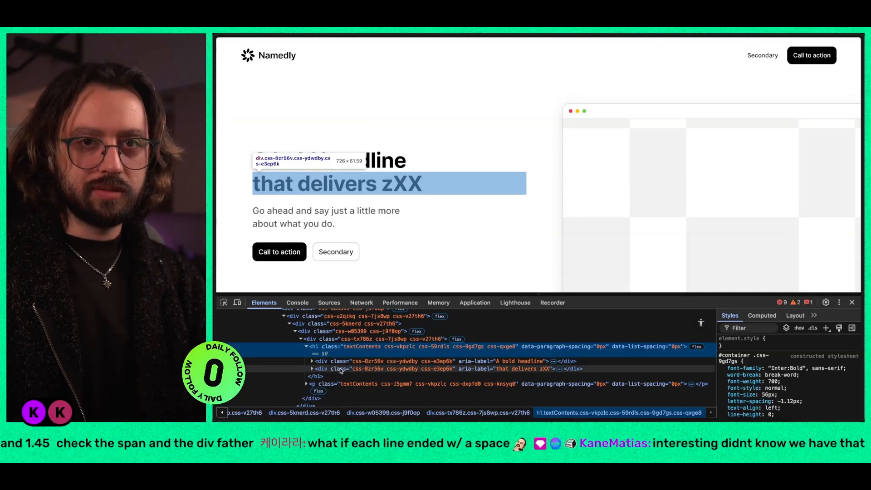
click(313, 369)
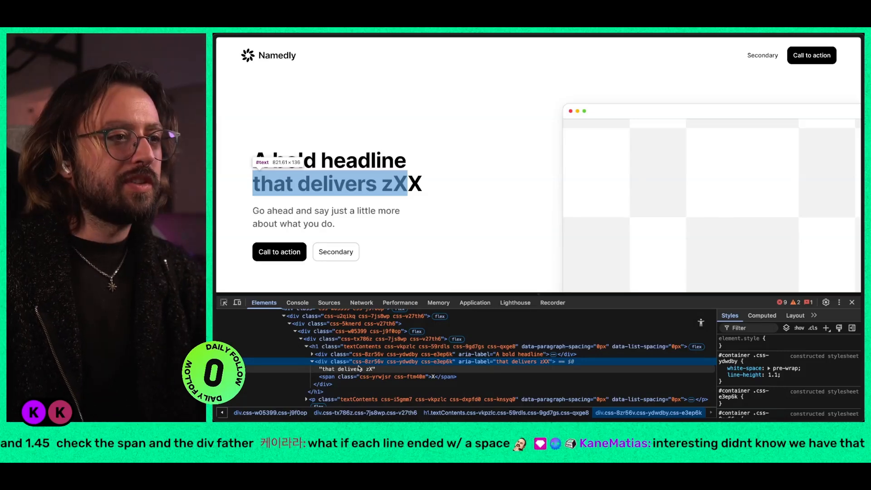
Step: Switch back to Figma, add a trailing space to the hero headline and update the published site again
key(super+Tab)
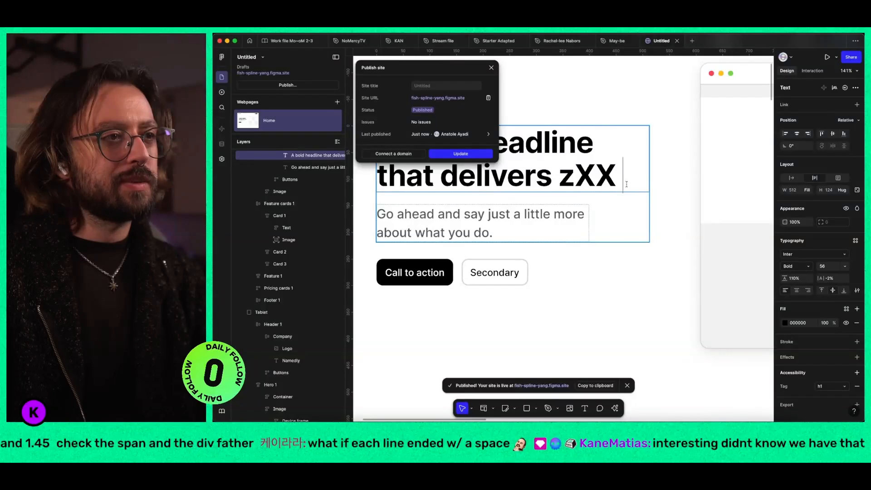
click(456, 153)
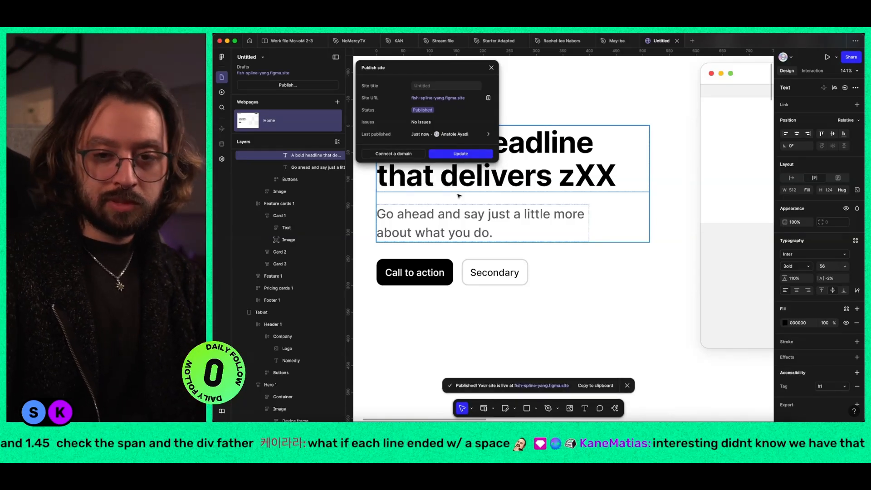
Step: Reload the live page and inspect the headline's second line, expanding its div and selecting the span inside it
key(super+Tab)
key(super+r)
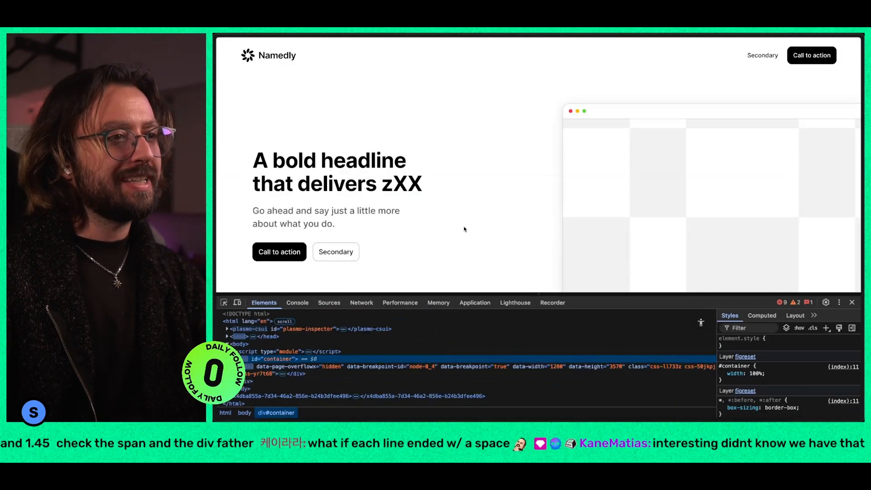
click(224, 304)
click(327, 183)
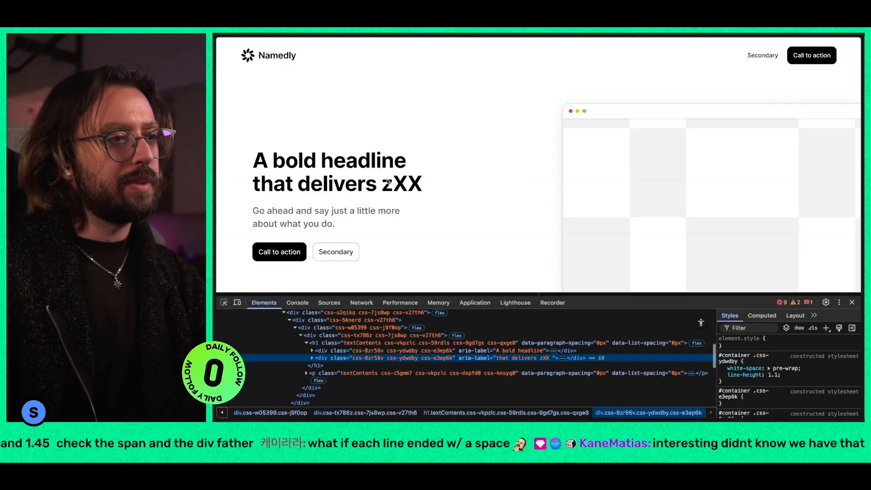
key(Right)
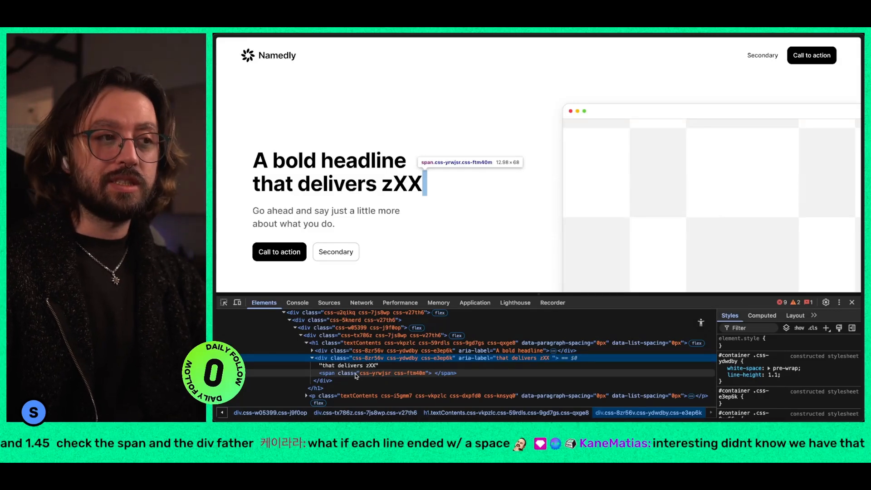
click(356, 376)
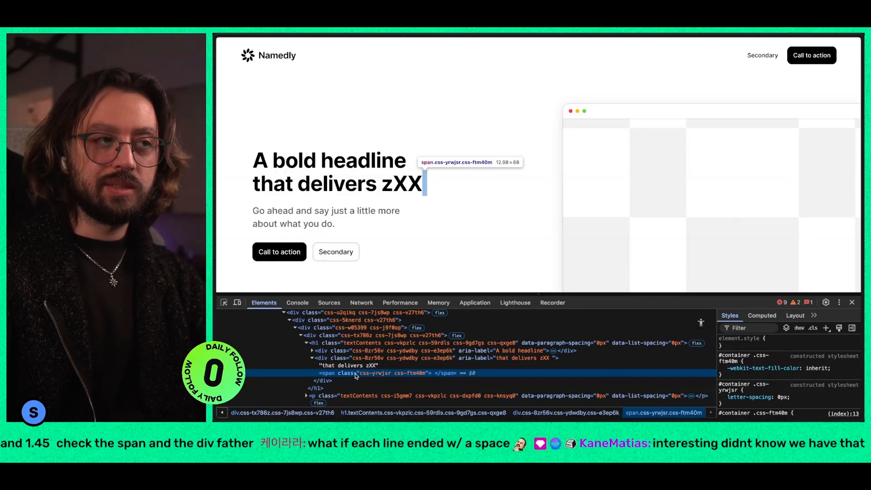
Step: Switch back to Figma and try to remove the line break between "A bold headline" and "that delivers zXX" in the desktop hero
key(super+Tab)
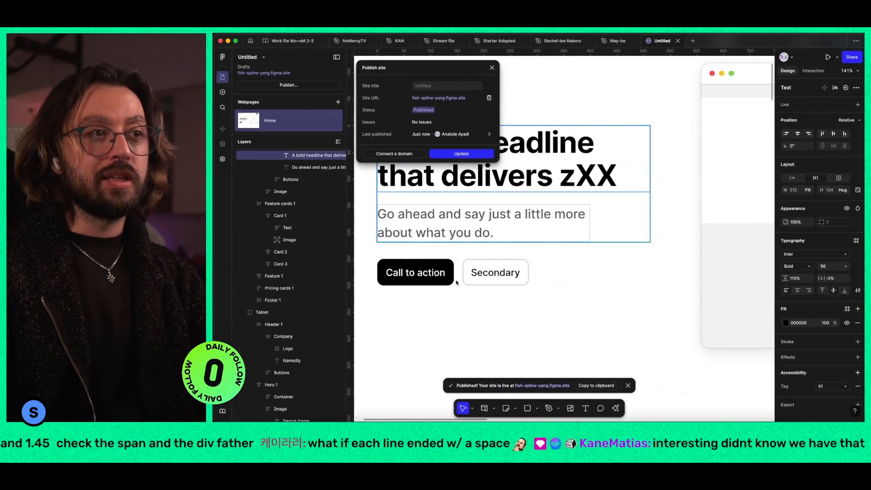
click(595, 144)
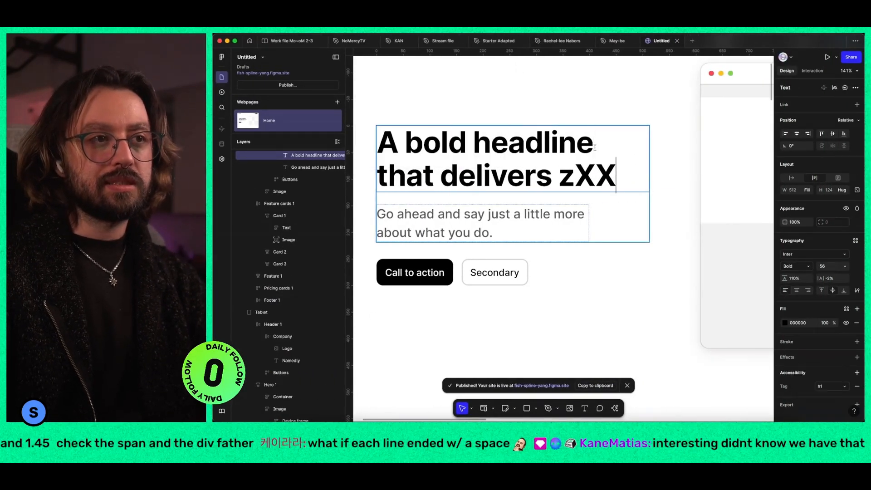
key(super+a)
click(626, 162)
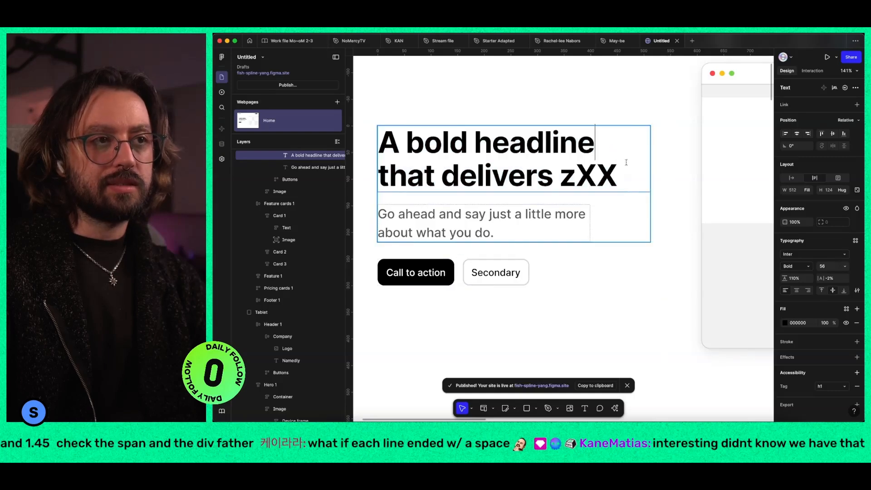
key(Delete)
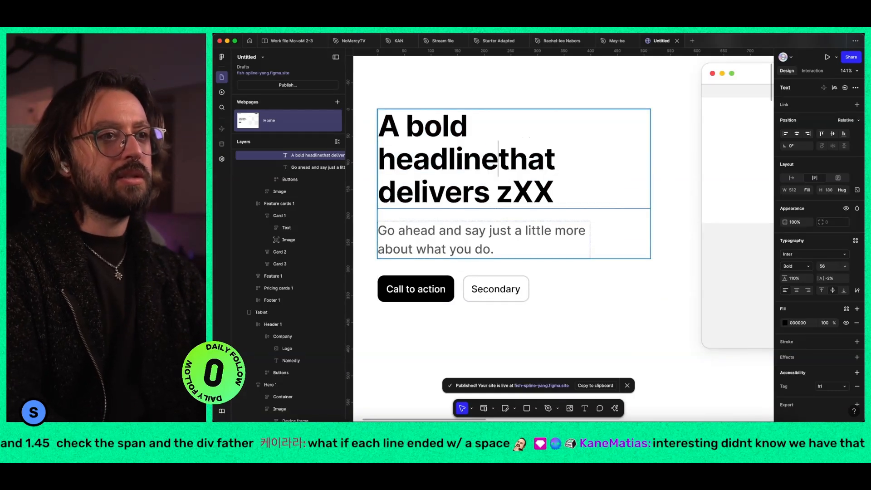
key(Escape)
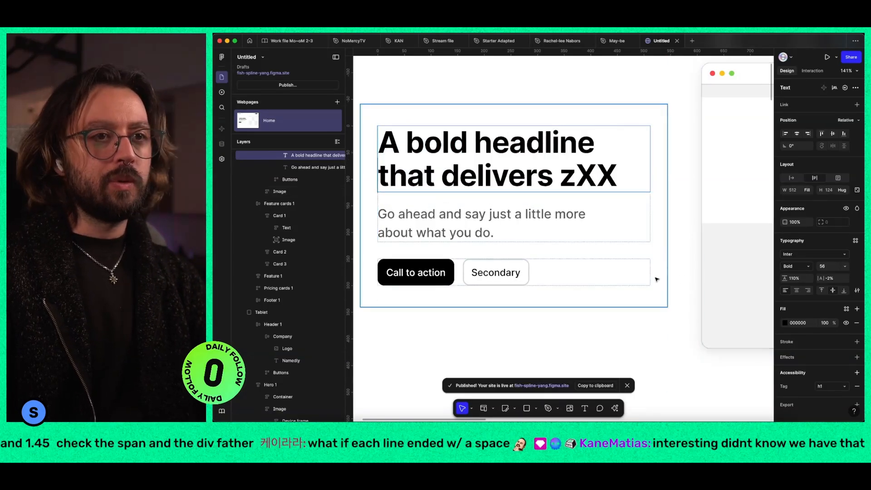
click(663, 224)
scroll(548, 264, down, 5)
scroll(536, 271, right, 2)
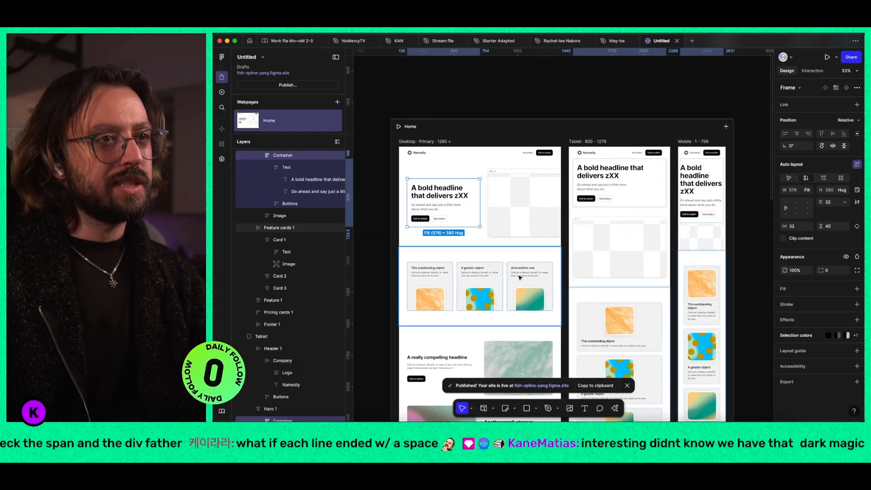
scroll(512, 280, down, 1)
scroll(512, 279, down, 1)
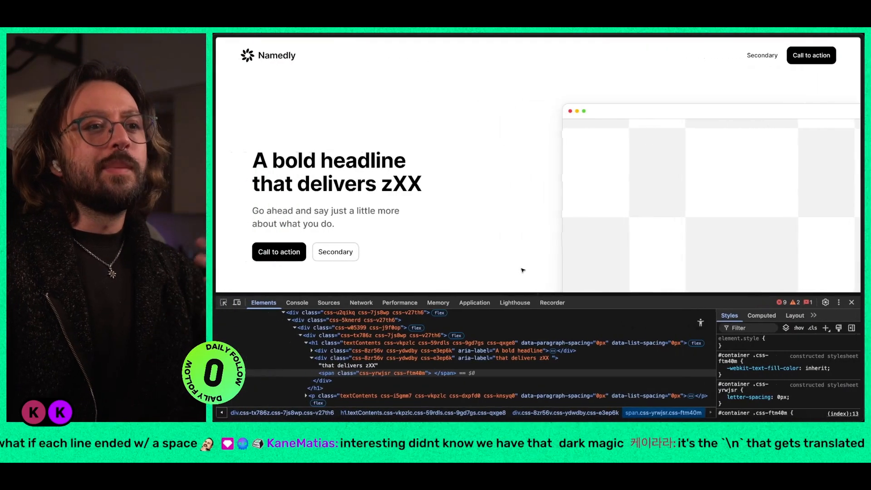
Step: Dock the browser's developer tools beside the live page and close them
click(839, 304)
click(847, 318)
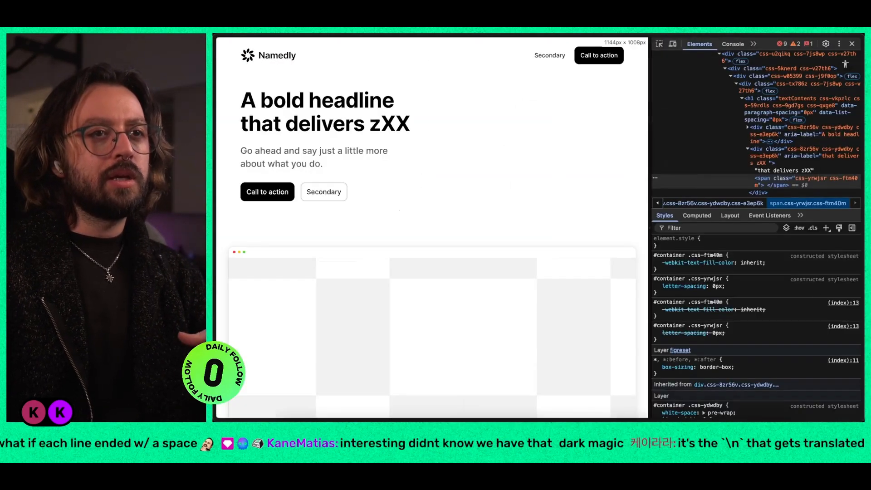
click(852, 44)
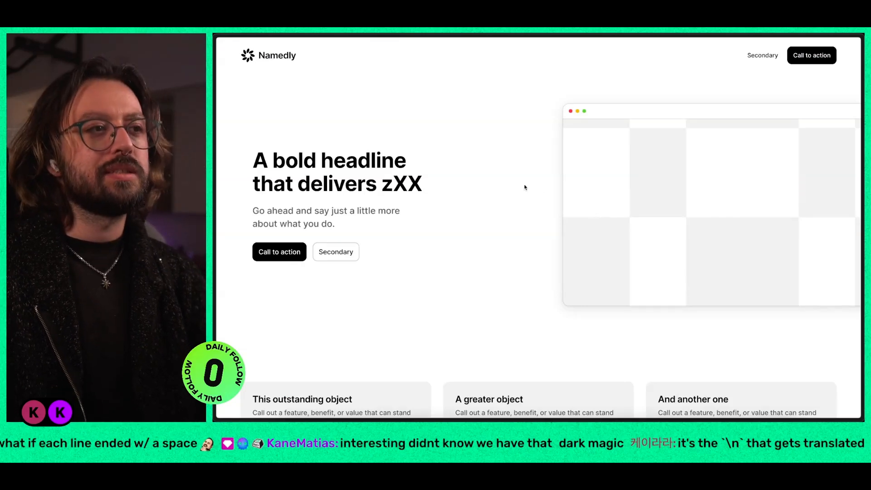
Step: Look through the published page's feature sections, pricing plans and footer
scroll(525, 187, down, 6)
scroll(524, 186, down, 10)
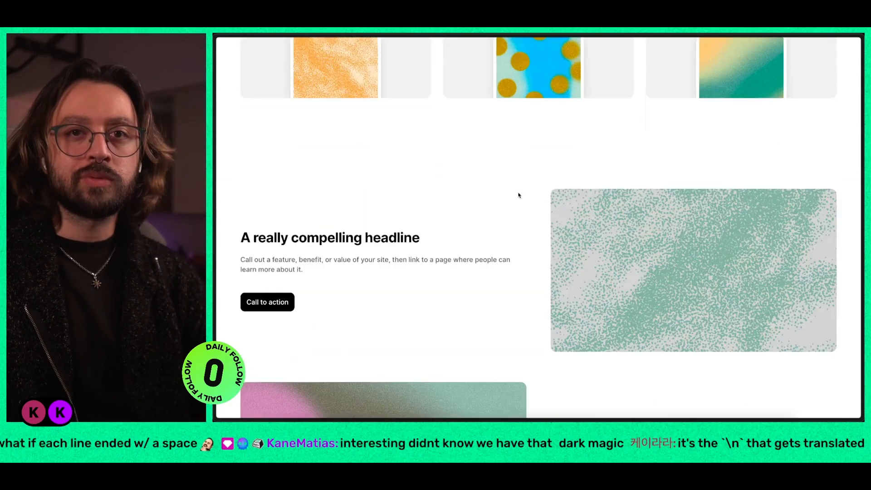
scroll(519, 191, down, 3)
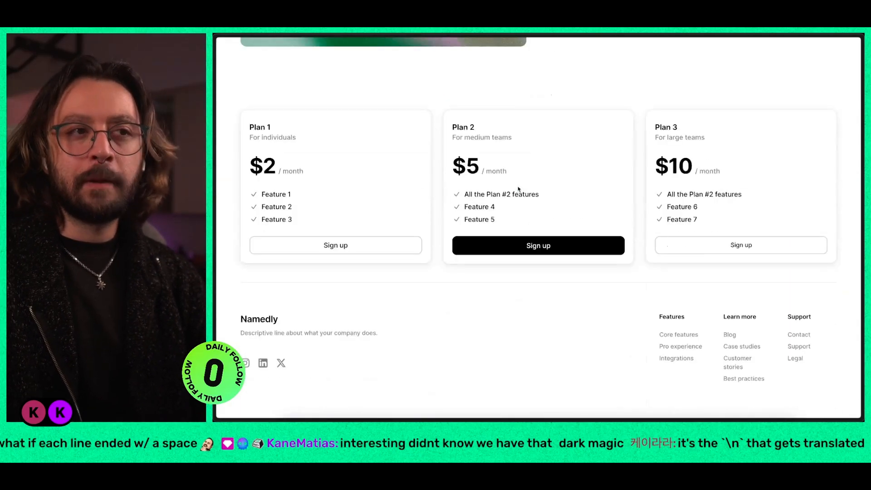
scroll(575, 192, up, 4)
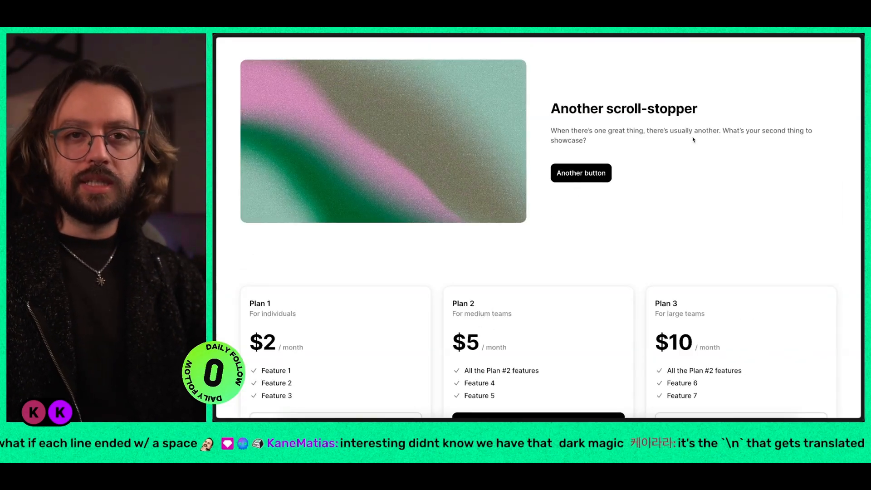
Step: Switch to the Kann website and examine its sections from the hero down to the FAQ
key(ctrl+Tab)
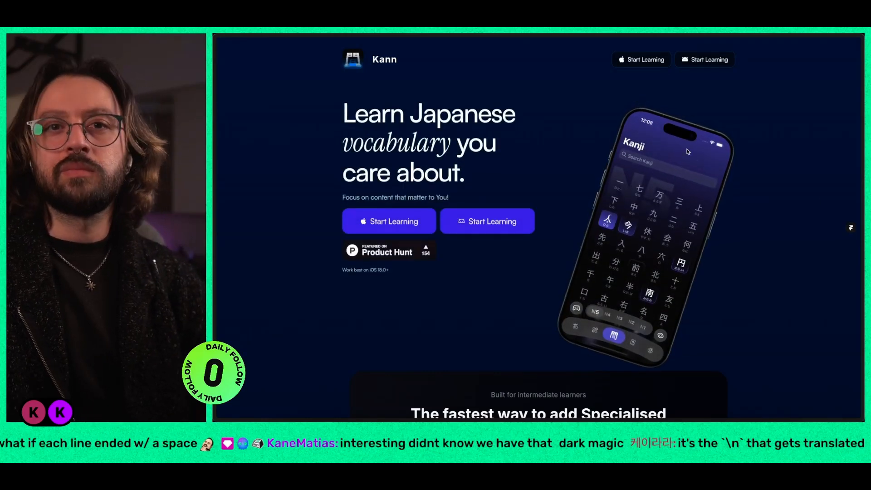
scroll(632, 165, down, 10)
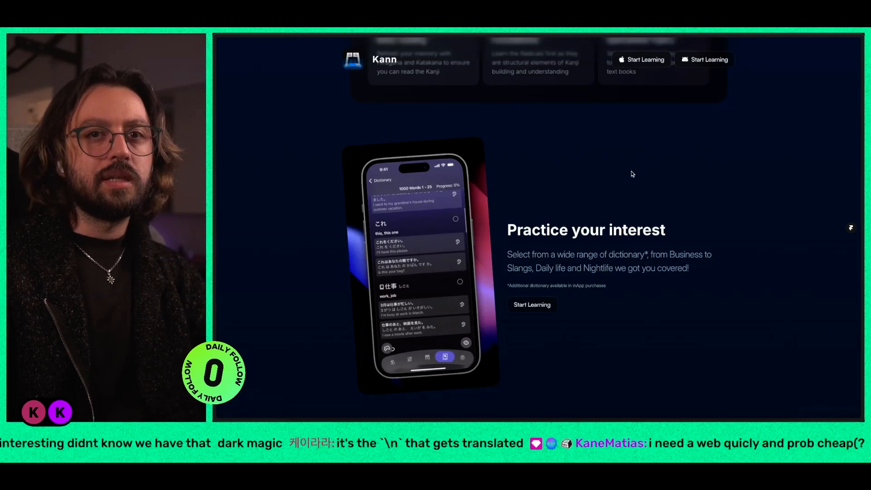
scroll(633, 171, down, 3)
scroll(631, 171, down, 5)
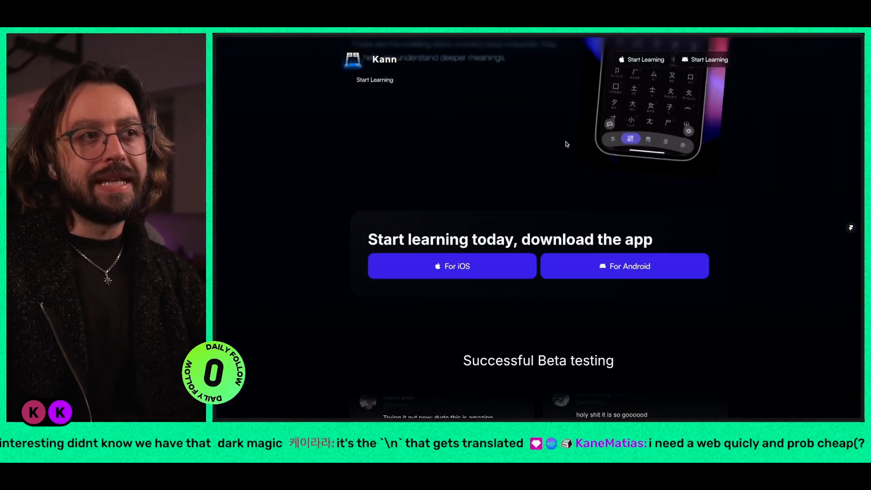
scroll(589, 171, up, 3)
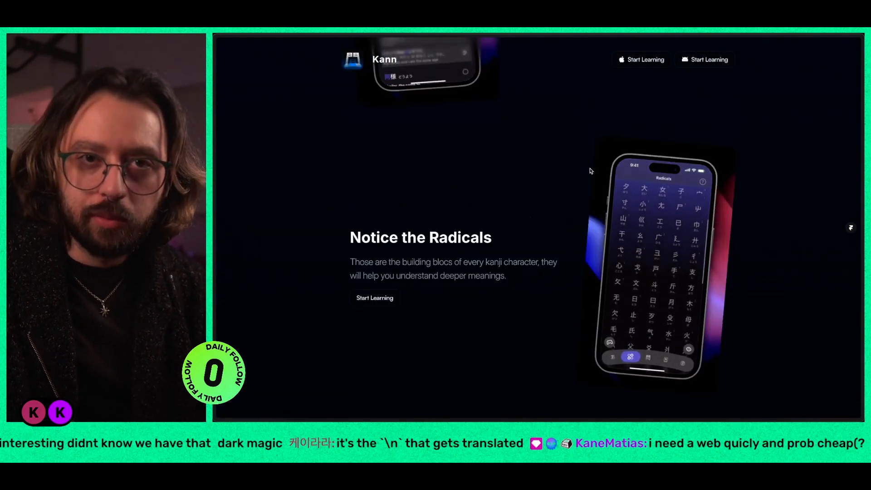
scroll(589, 170, down, 4)
scroll(591, 169, down, 8)
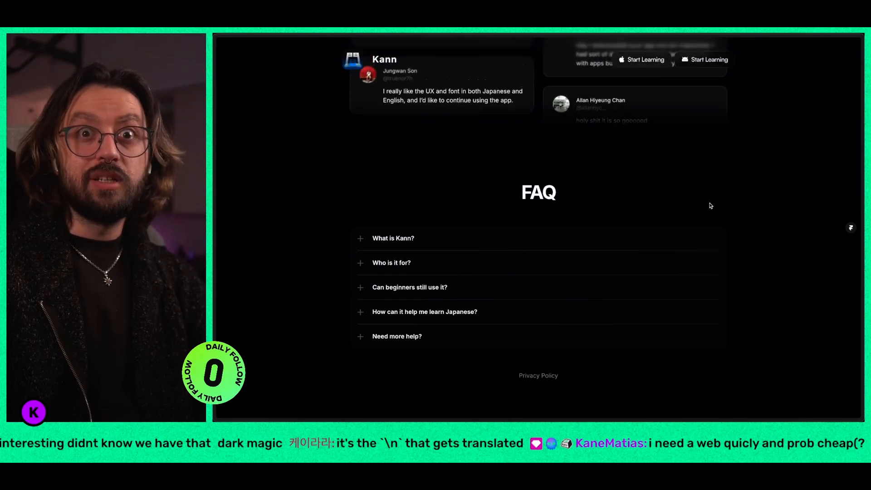
scroll(710, 206, up, 15)
scroll(711, 206, up, 10)
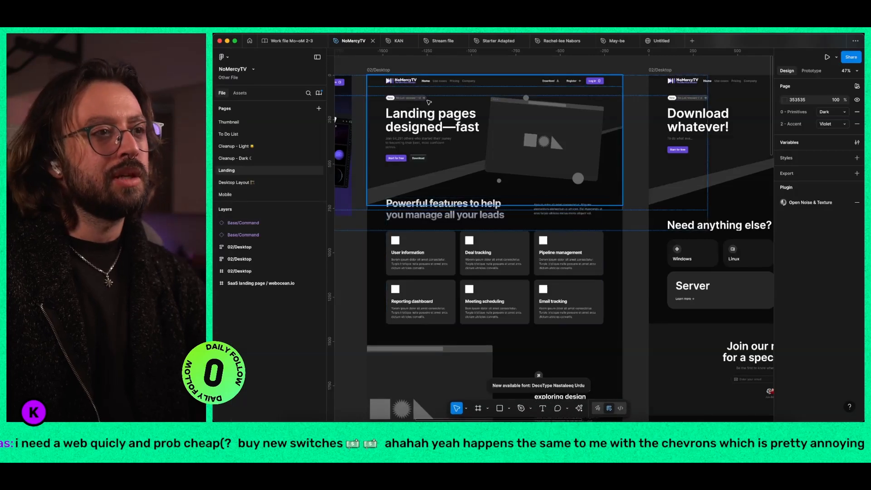
Step: Copy the 02/Desktop landing page frame from the NoMercyTV file and paste it over the site's Home Desktop breakpoint
click(382, 71)
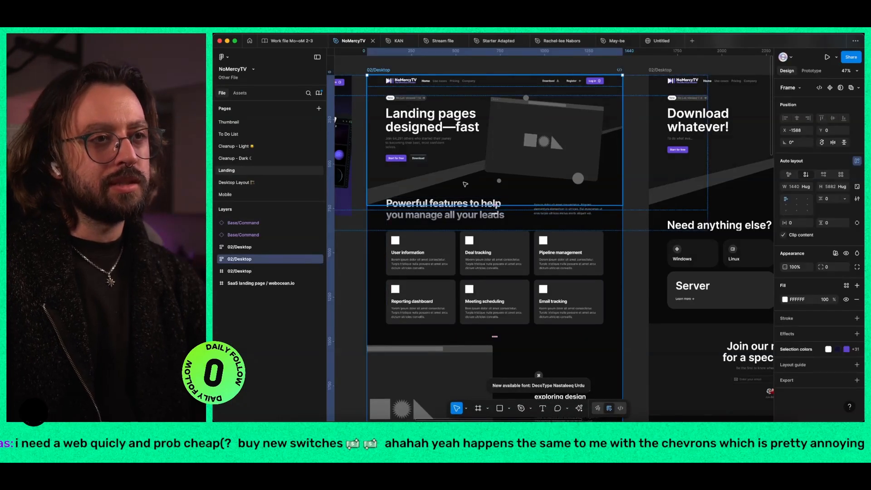
key(super+c)
click(657, 43)
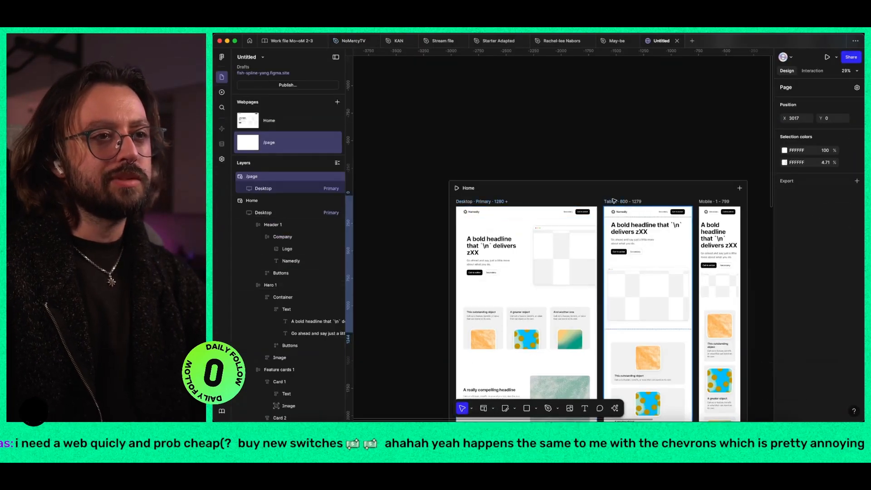
click(473, 202)
key(super+v)
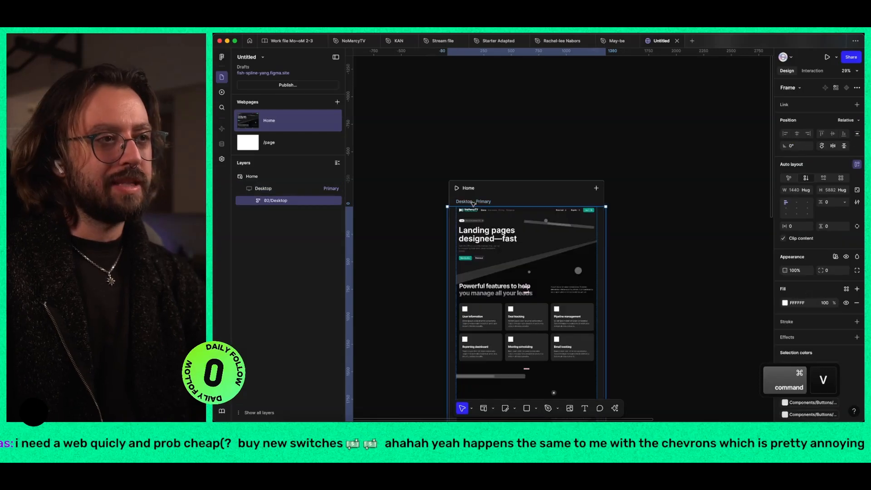
scroll(509, 270, up, 1)
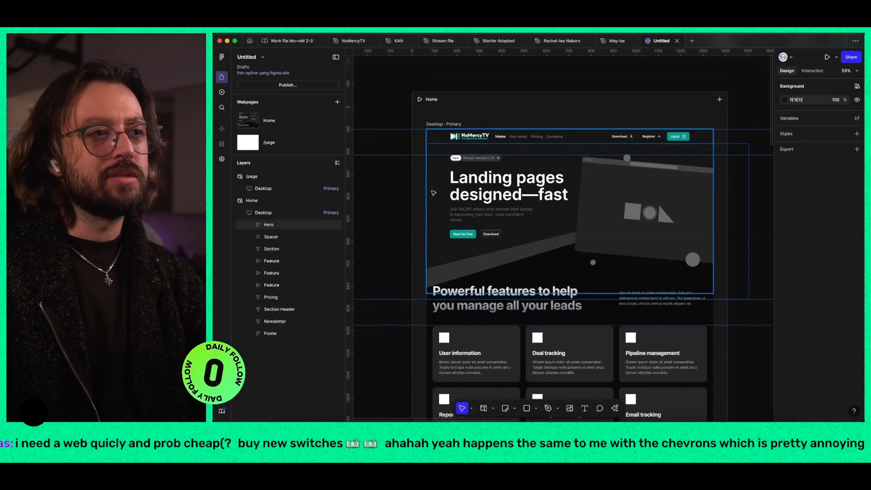
Step: Review the publishing issues listed for the Home page and select the layers affected by one of them
click(313, 86)
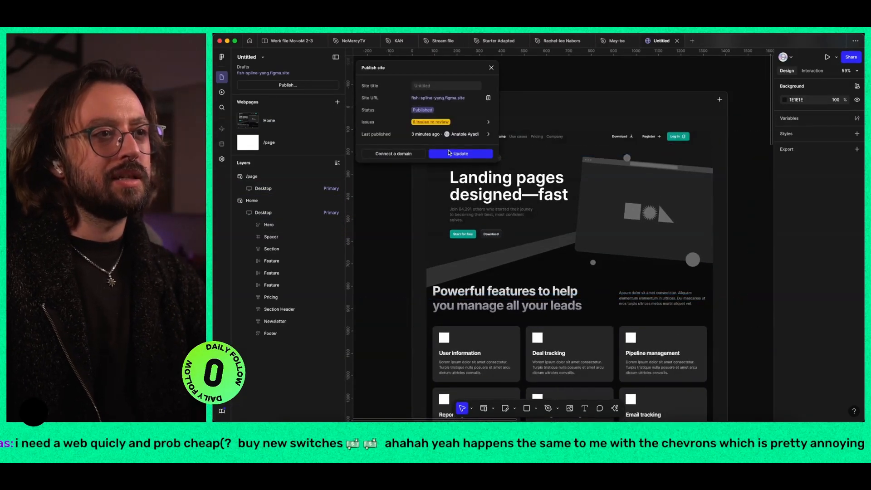
click(448, 123)
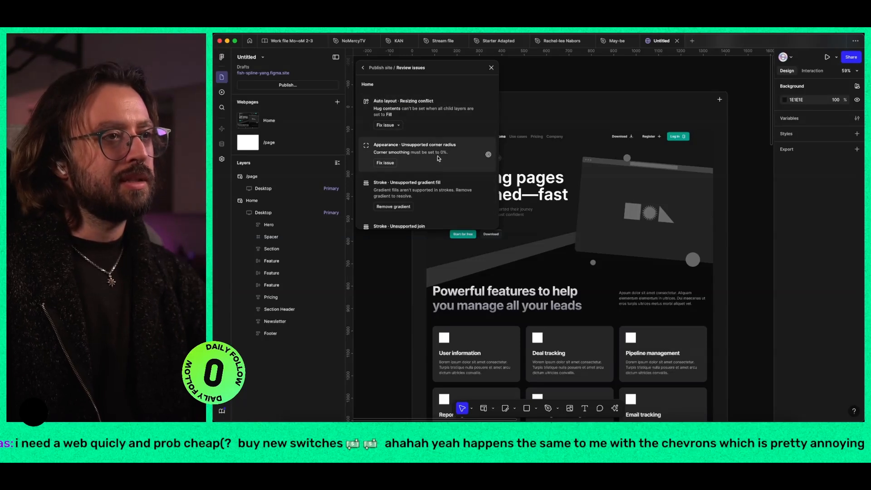
scroll(438, 158, down, 1)
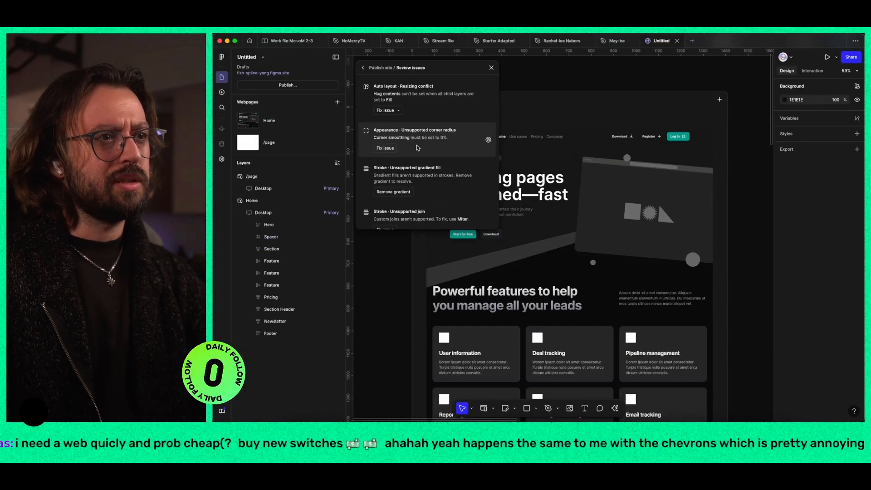
click(417, 147)
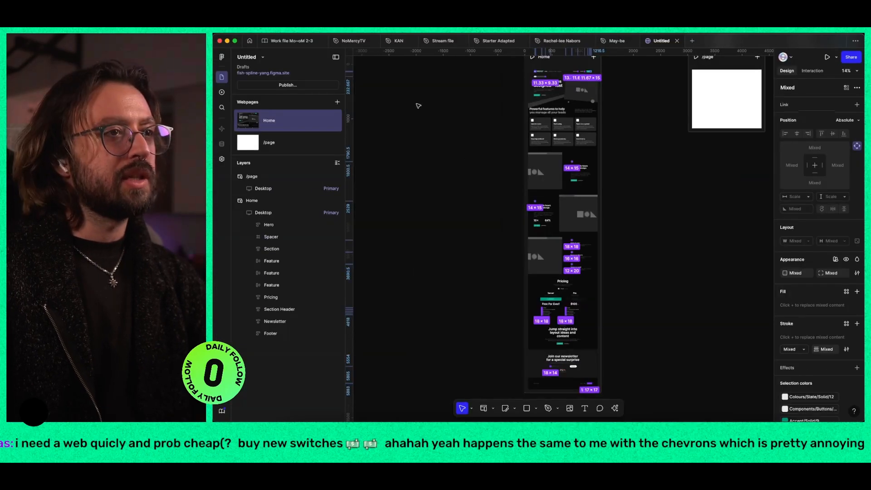
Step: Update the published site with the pasted landing page and switch to its live page
click(303, 86)
click(461, 153)
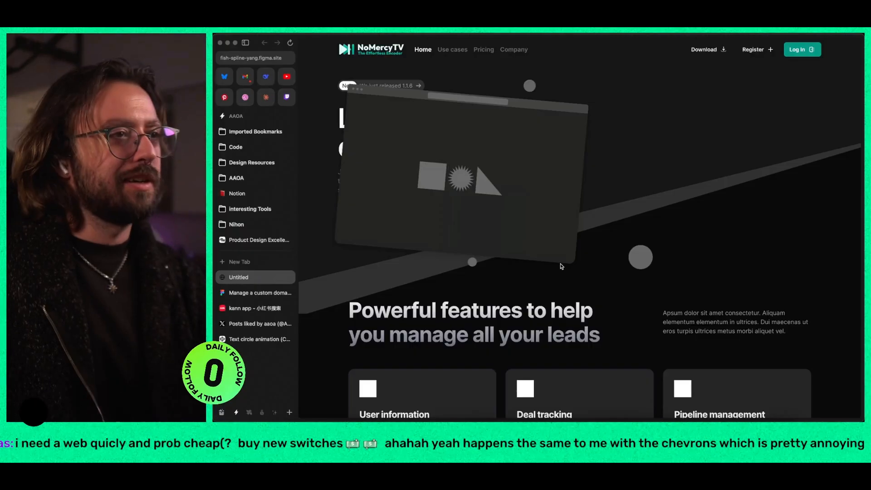
key(super+s)
Step: Look through the updated live page from the feature sections past the pricing down to the newsletter section
scroll(511, 213, down, 5)
scroll(511, 212, down, 10)
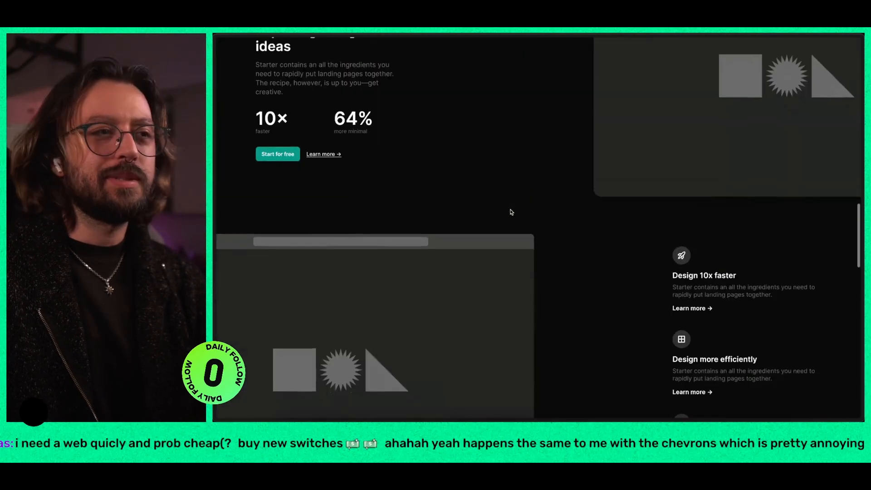
scroll(307, 142, down, 2)
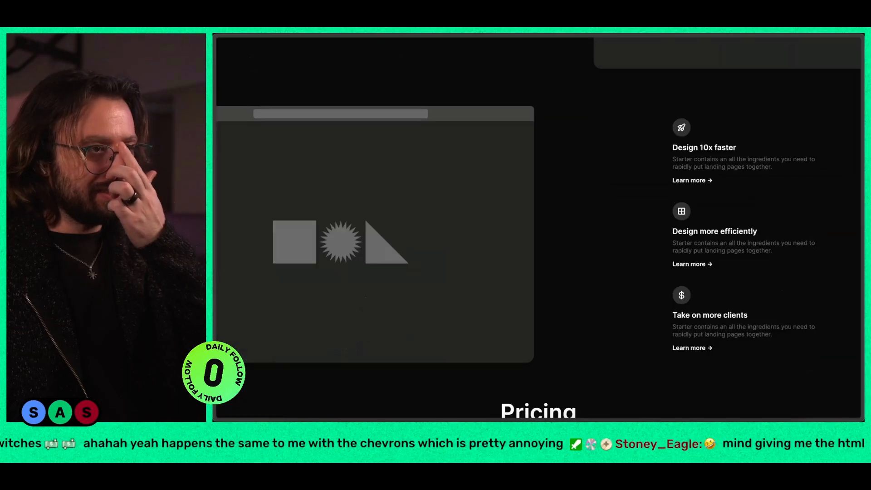
scroll(609, 211, down, 5)
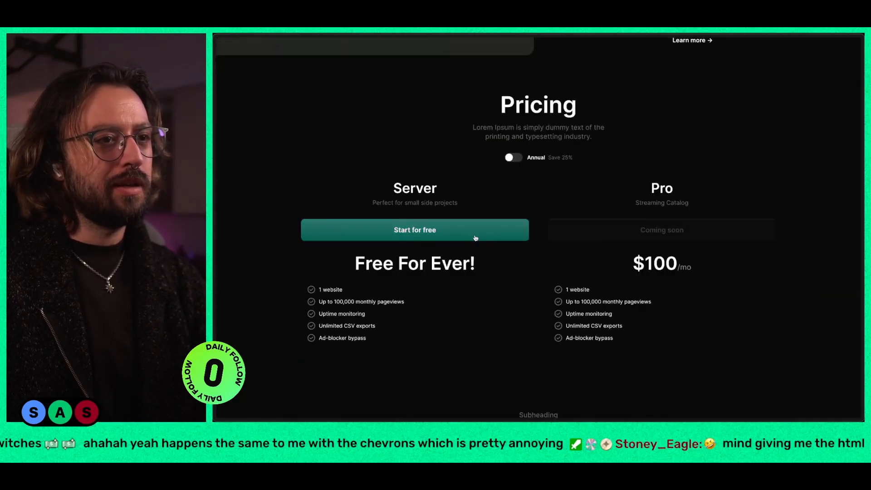
scroll(498, 234, down, 5)
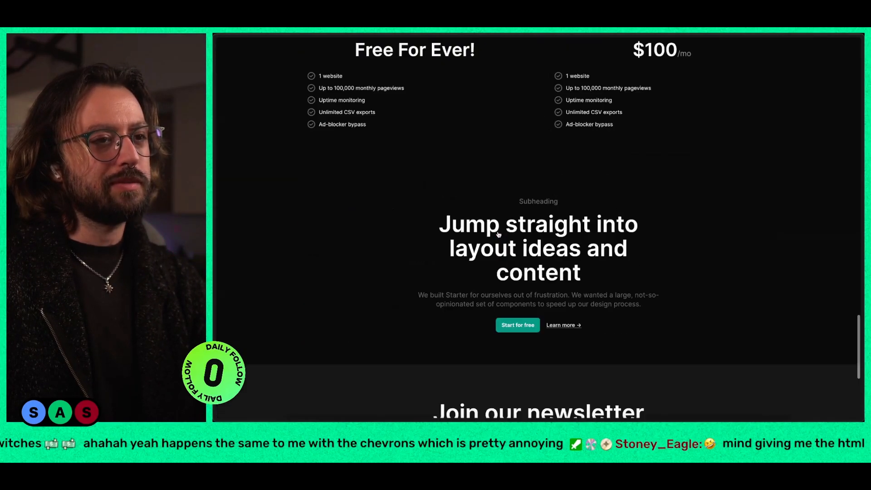
Step: Switch back to Figma and resolve the Home page's two effects issues by removing the unsupported effects and fixing the shadow blend mode
key(super+Tab)
click(593, 111)
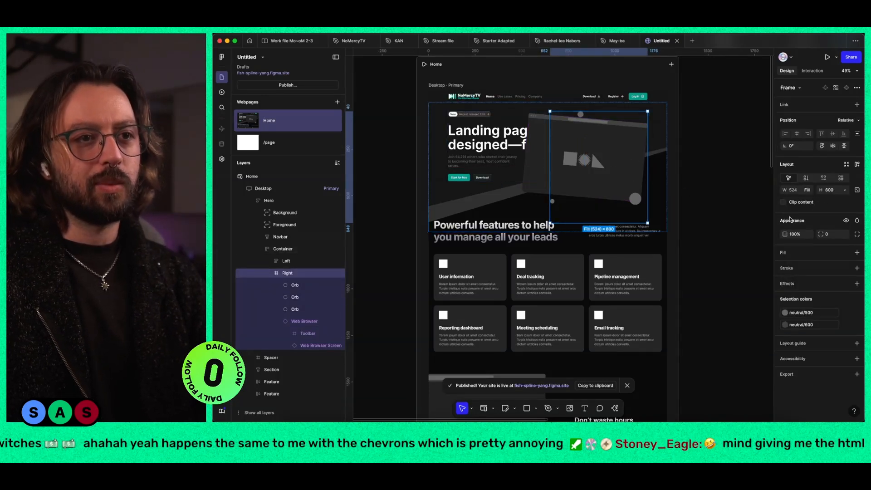
double_click(601, 151)
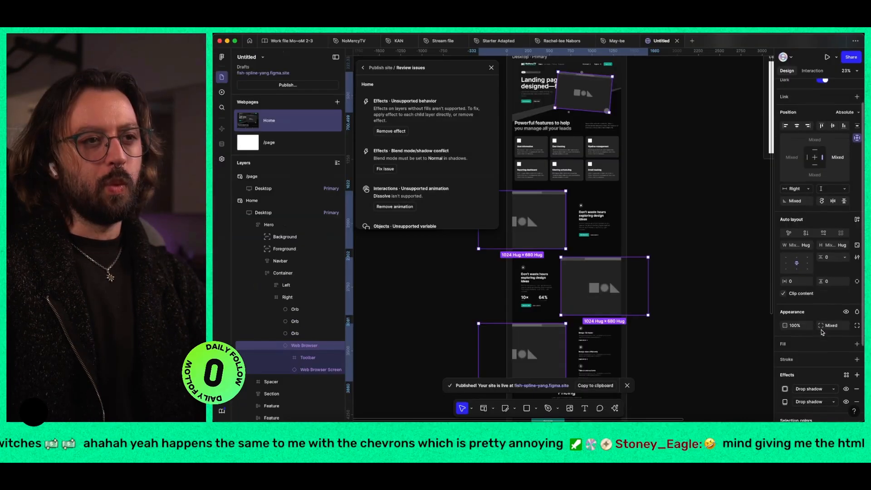
scroll(821, 331, down, 1)
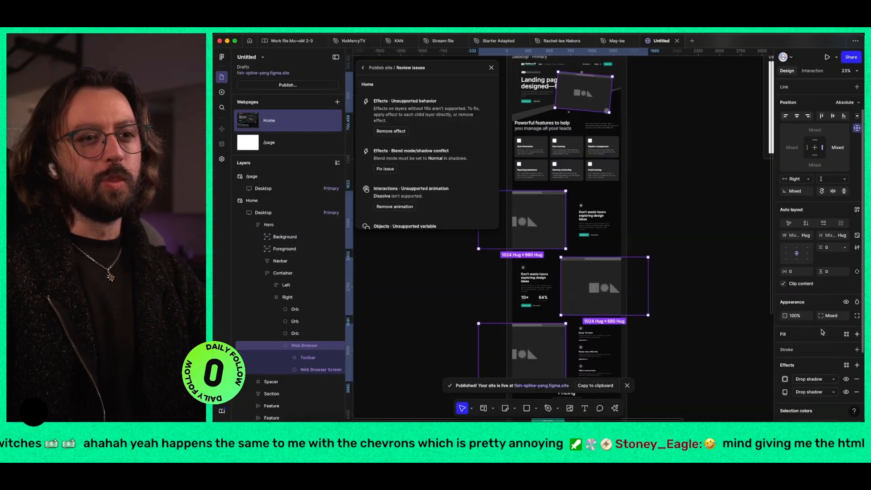
click(798, 334)
key(Escape)
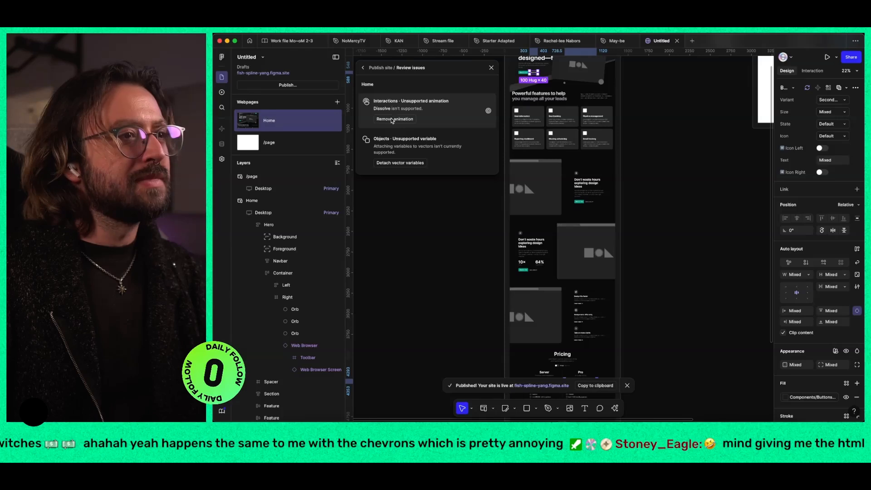
Step: Resolve the remaining Home issues by removing the Dissolve animations and detaching the vector variables, and update the published site
click(391, 121)
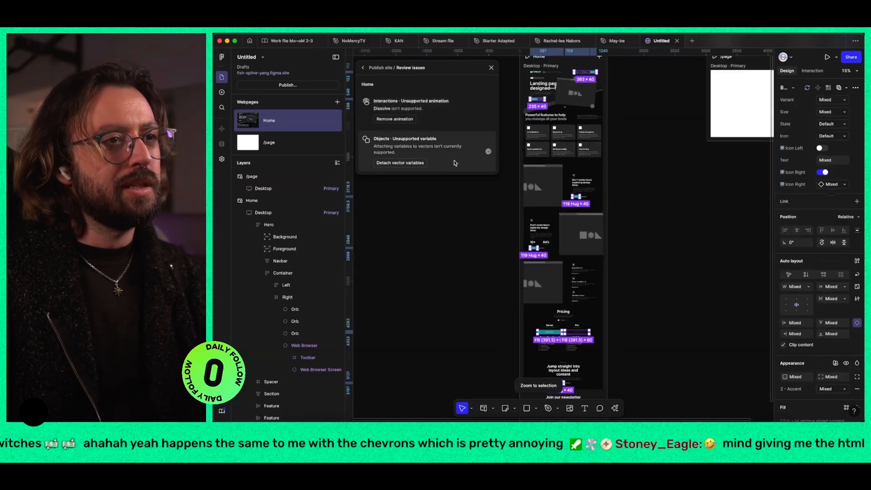
click(396, 102)
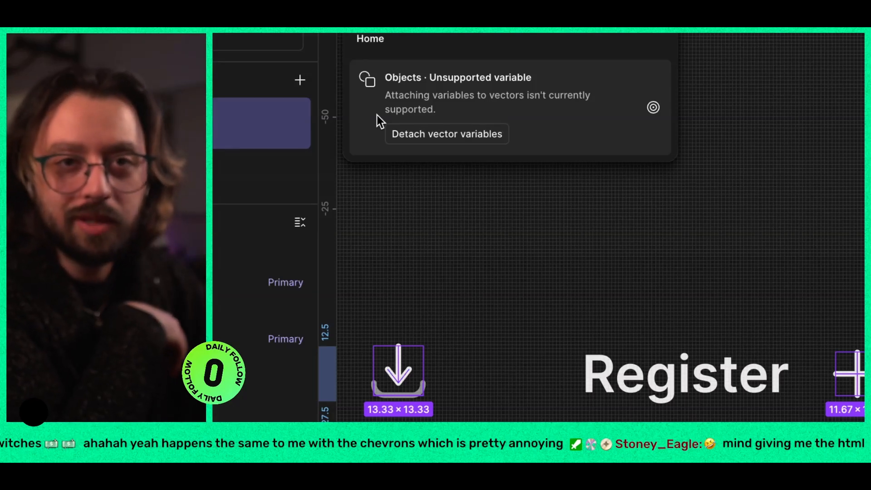
click(399, 121)
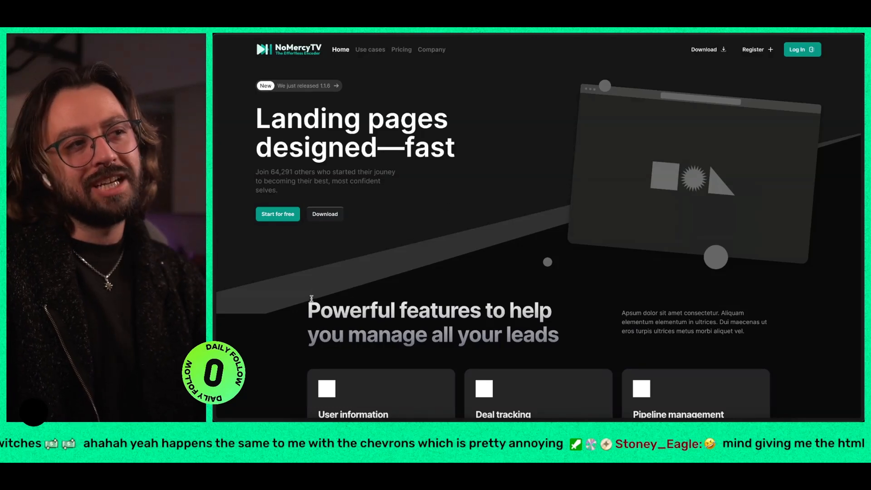
Step: Inspect the hero and feature browser mockups on the updated live page with the developer tools
key(ctrl+shift+c)
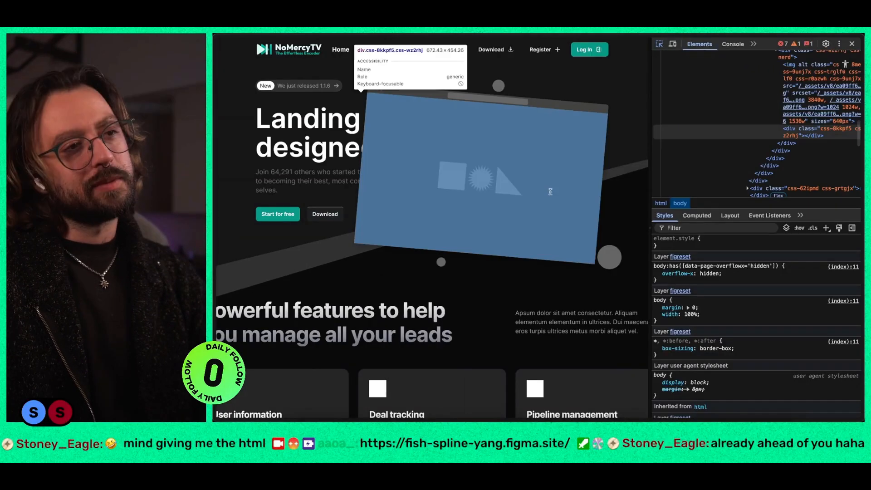
scroll(399, 181, down, 5)
click(387, 201)
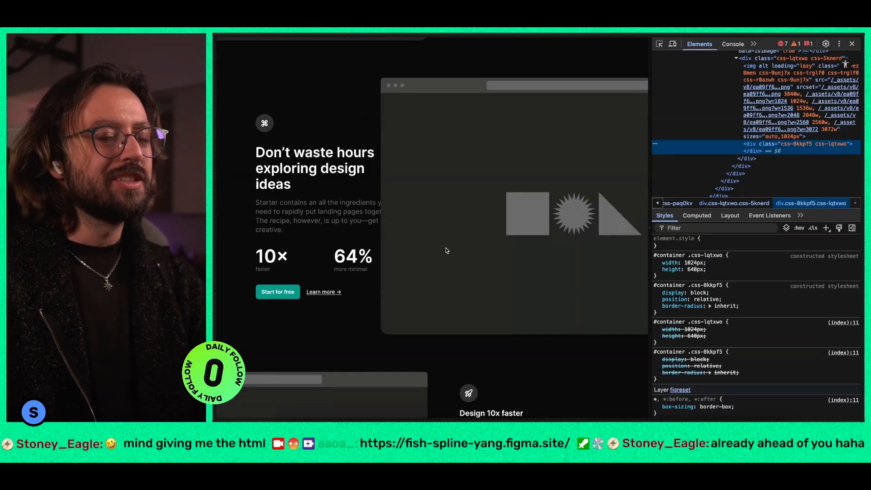
Step: Switch back to Figma and look over the Sections components in the Starter Adapted file
key(ctrl+Right)
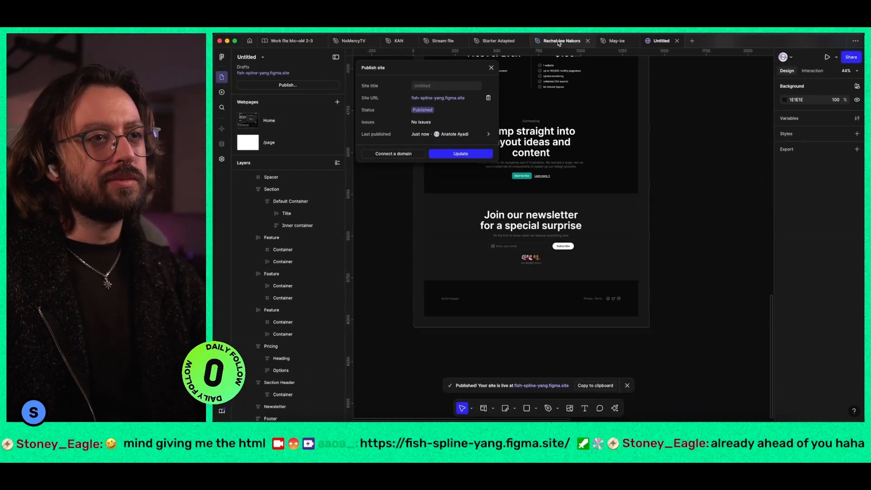
click(498, 41)
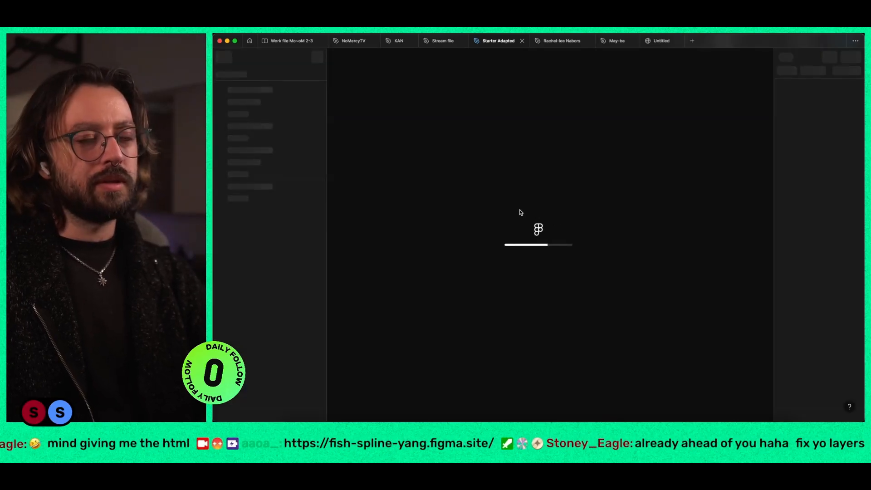
scroll(542, 241, down, 10)
scroll(535, 244, left, 2)
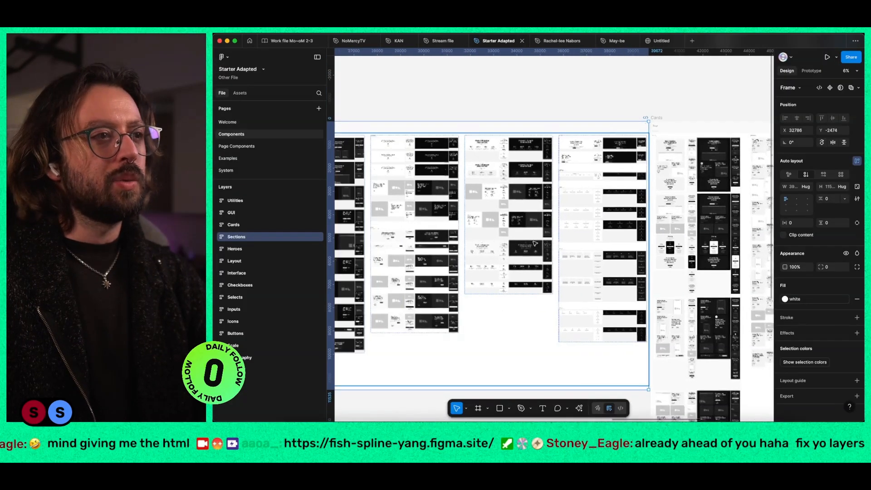
Step: In the Untitled site, make the Powerful features section's Default Container and its Title row fill the full width of 1280
click(662, 41)
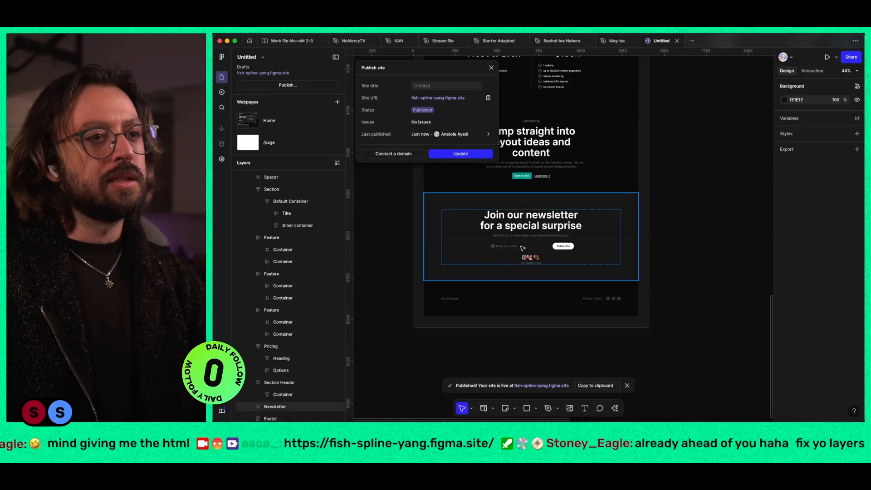
scroll(526, 245, down, 5)
scroll(529, 246, up, 4)
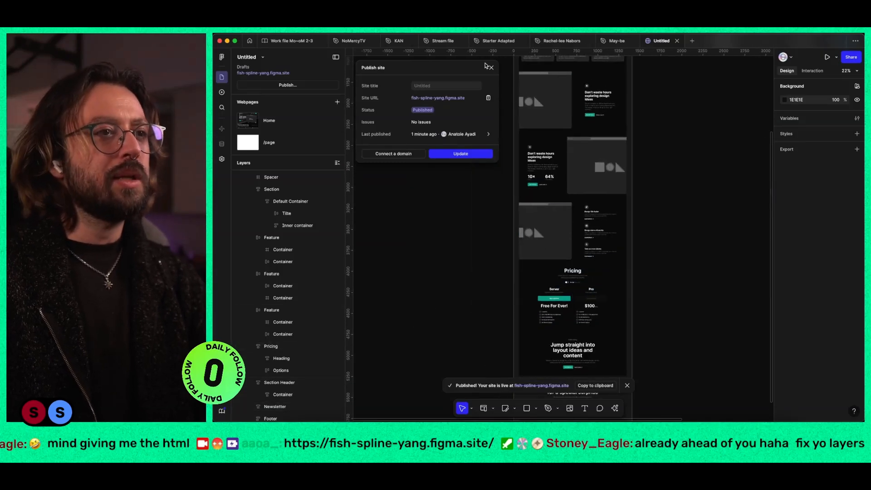
click(492, 67)
scroll(597, 238, up, 4)
scroll(590, 240, up, 1)
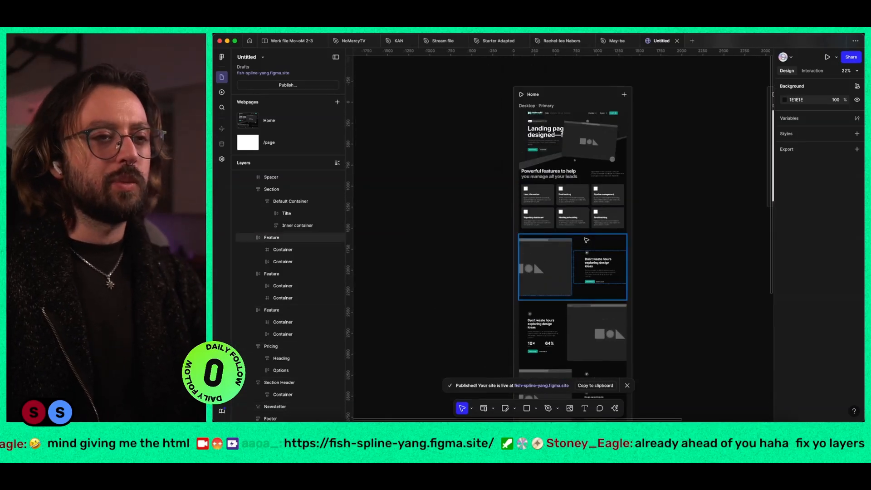
click(574, 210)
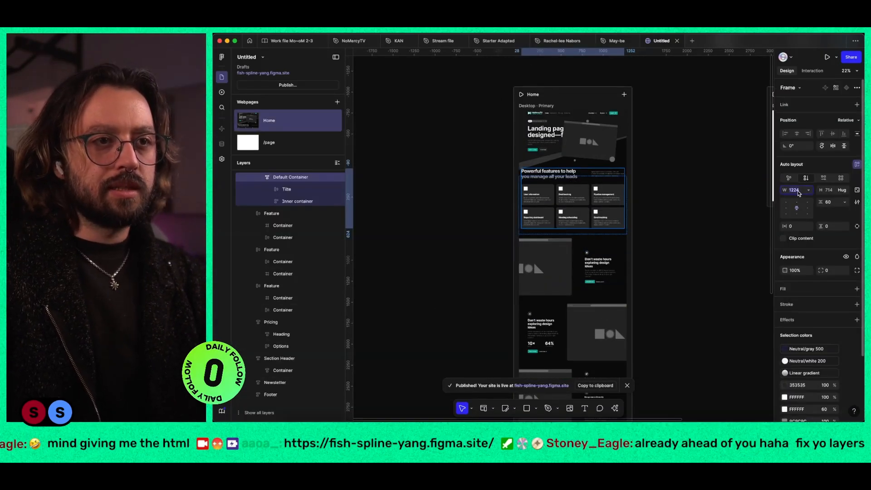
scroll(593, 193, up, 5)
click(479, 123)
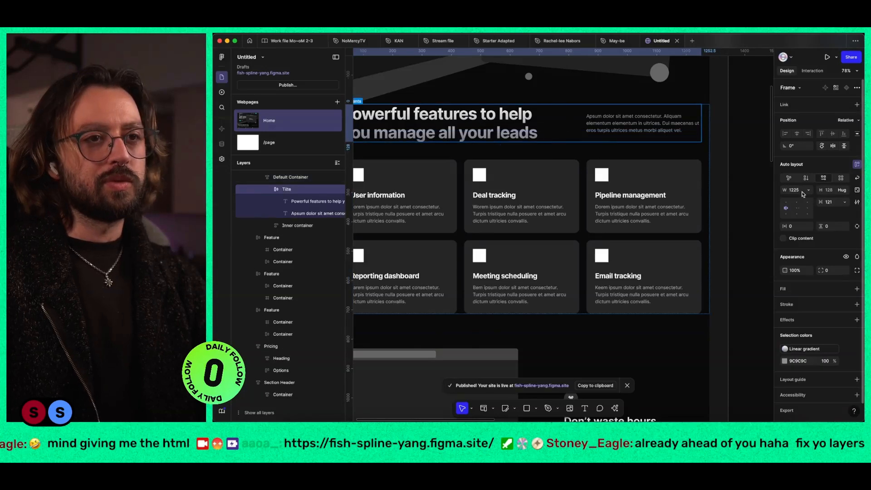
text(f)
key(Return)
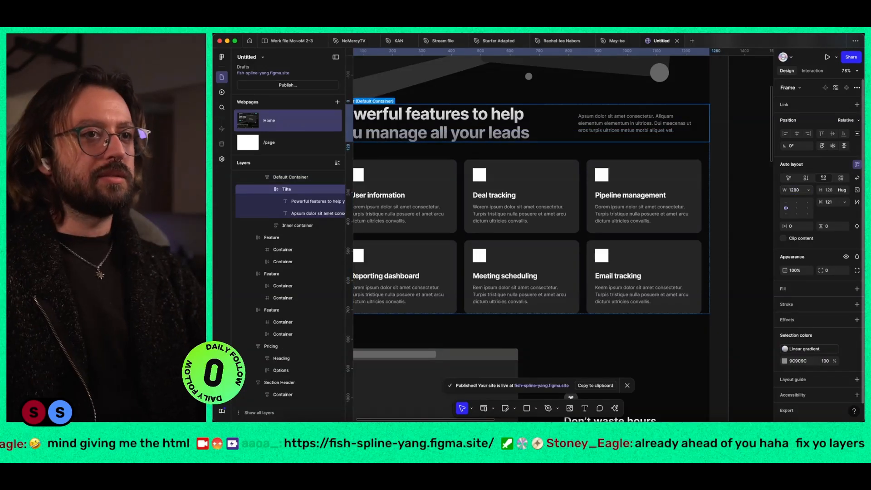
Step: Check the Powerful features section's inner container and its cards, along with the layout of the sections around it
click(577, 215)
scroll(577, 214, down, 3)
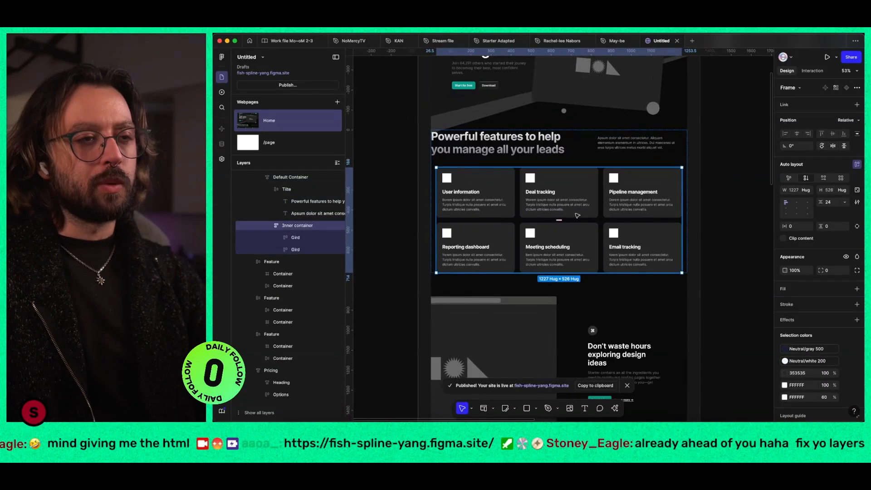
double_click(572, 205)
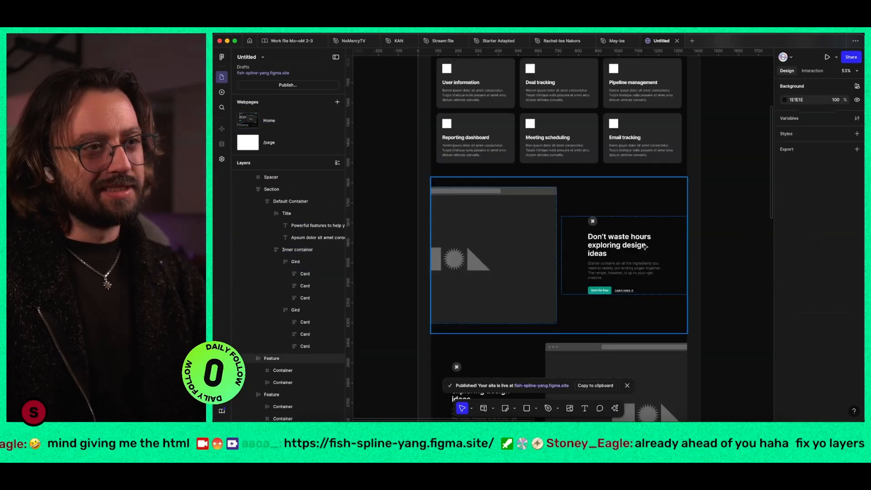
scroll(705, 241, up, 7)
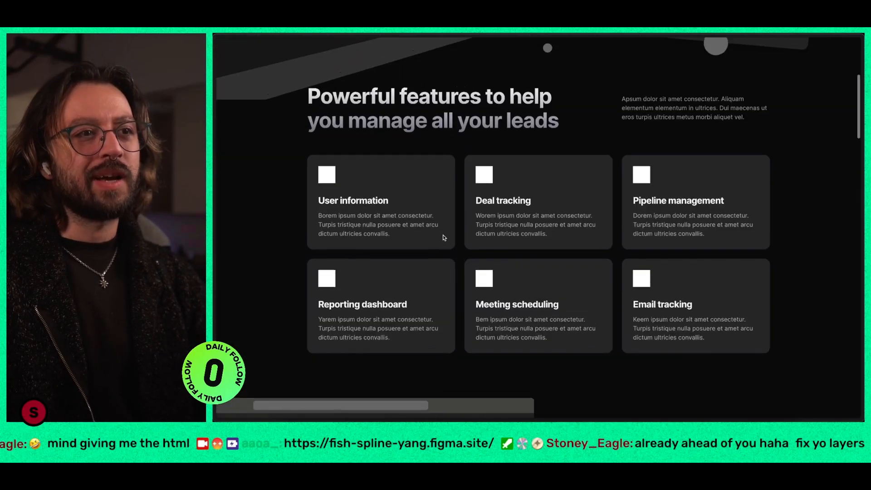
Step: Switch to the live page, look through it from the hero to the footer and back, and show the browser sidebar
scroll(444, 238, up, 5)
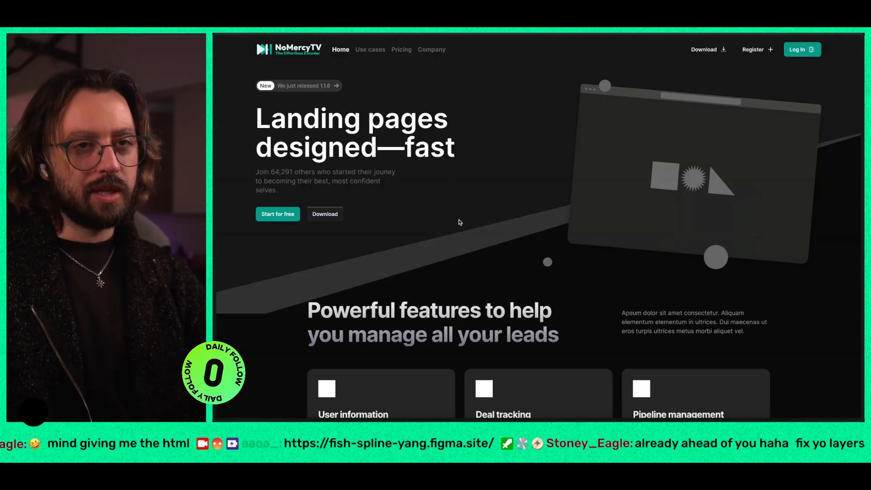
scroll(406, 191, down, 1)
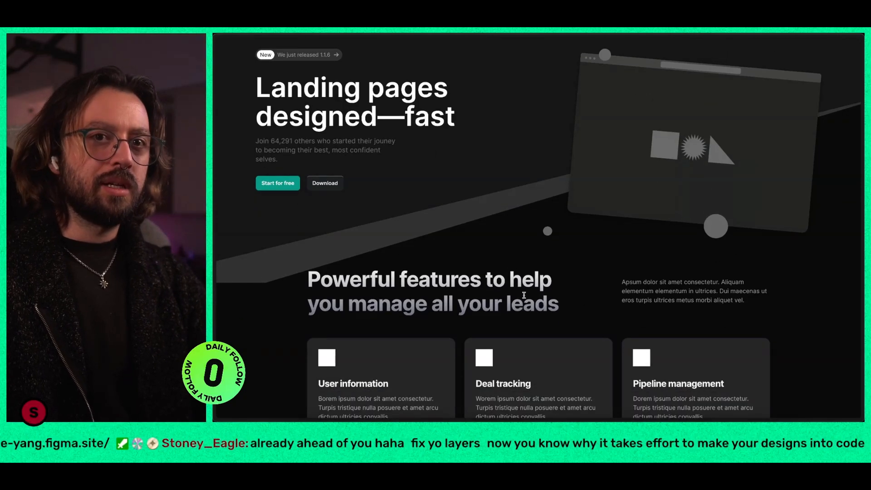
scroll(499, 291, down, 10)
scroll(476, 289, down, 10)
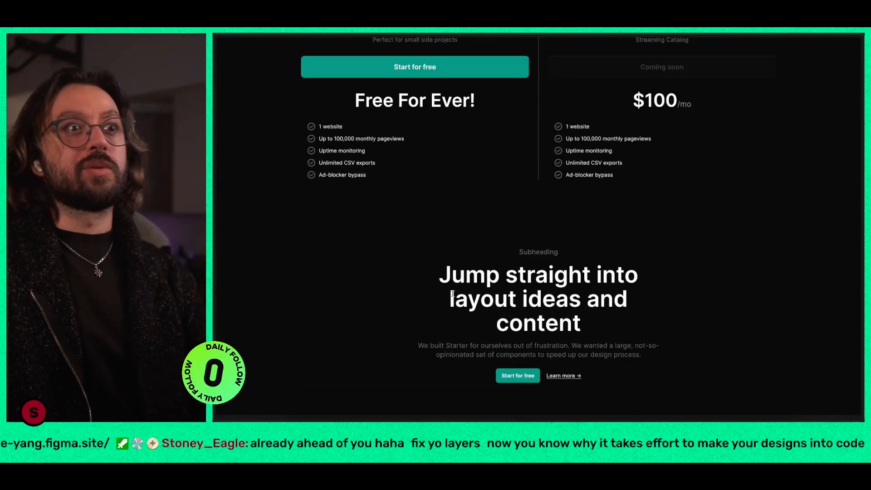
scroll(448, 284, down, 6)
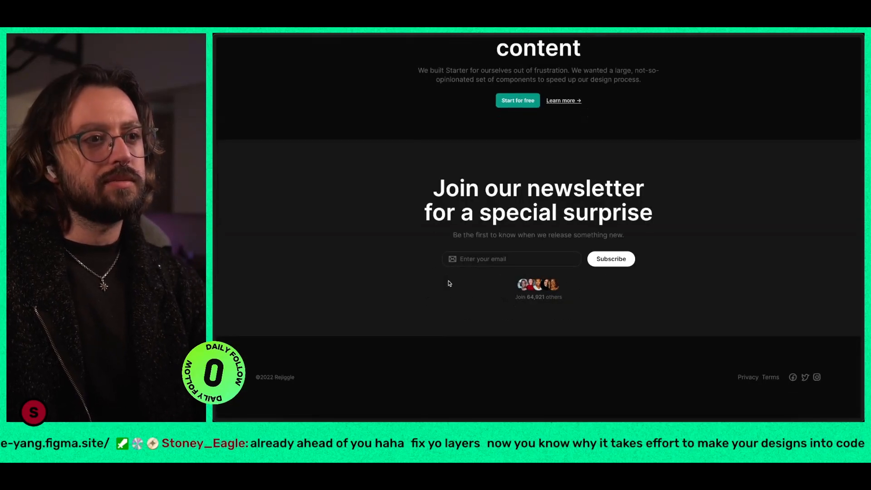
scroll(449, 283, up, 10)
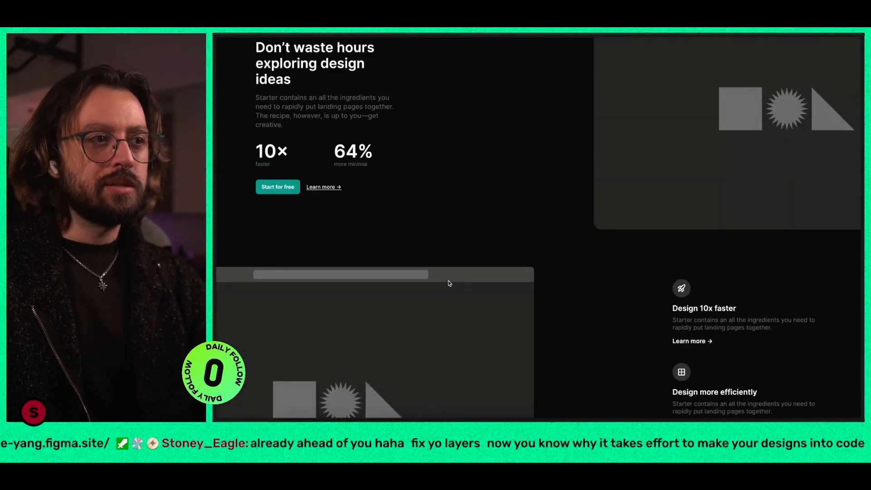
scroll(450, 283, up, 5)
key(super+s)
scroll(500, 280, up, 11)
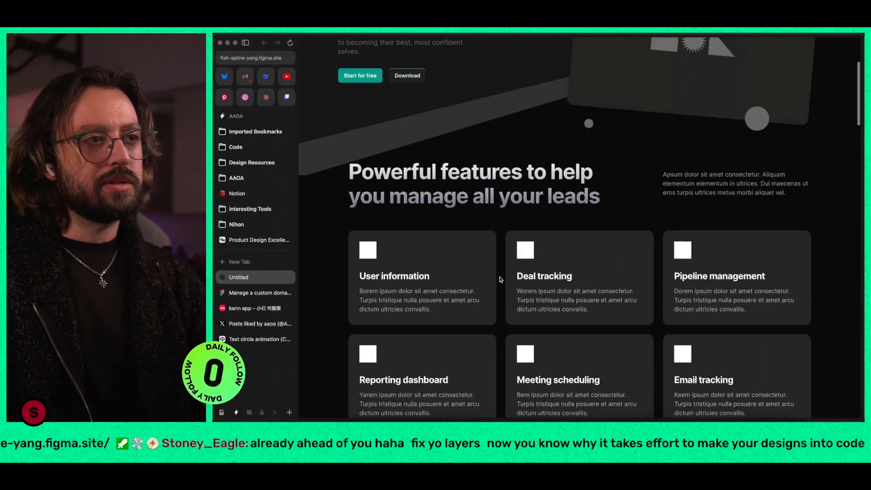
scroll(500, 279, up, 3)
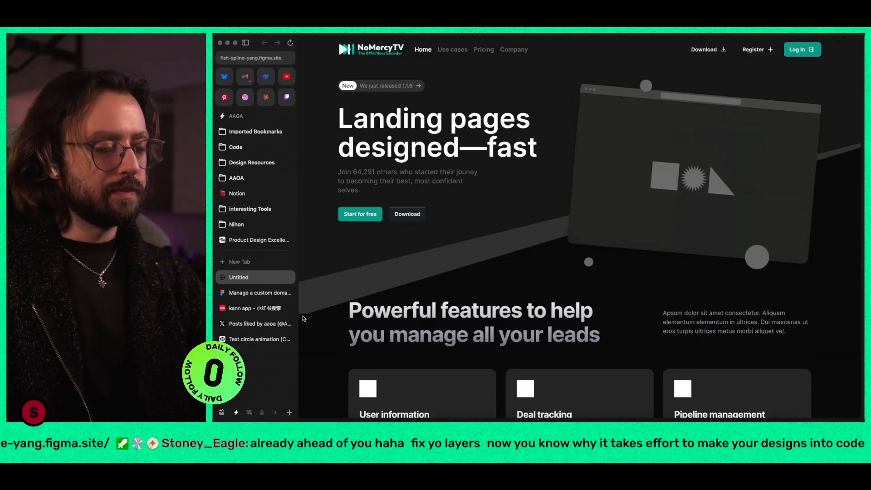